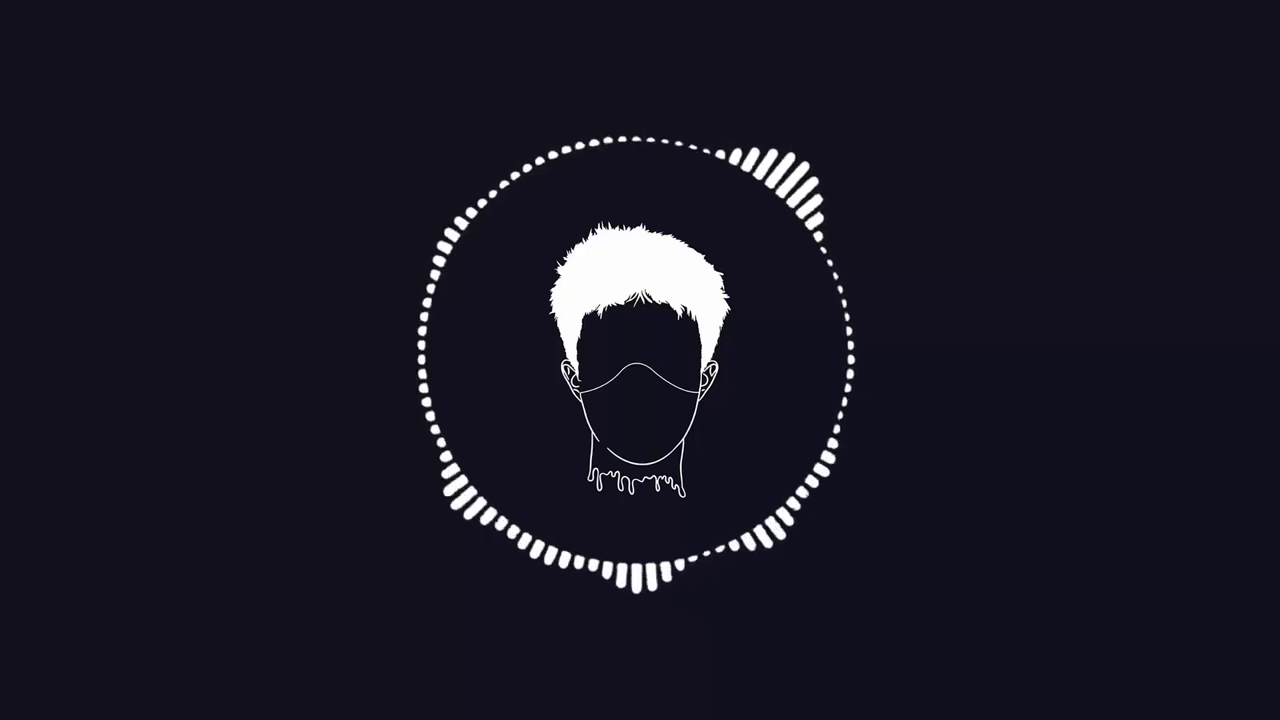
- Bring up the File menu to begin a new document
left_click(50, 13)
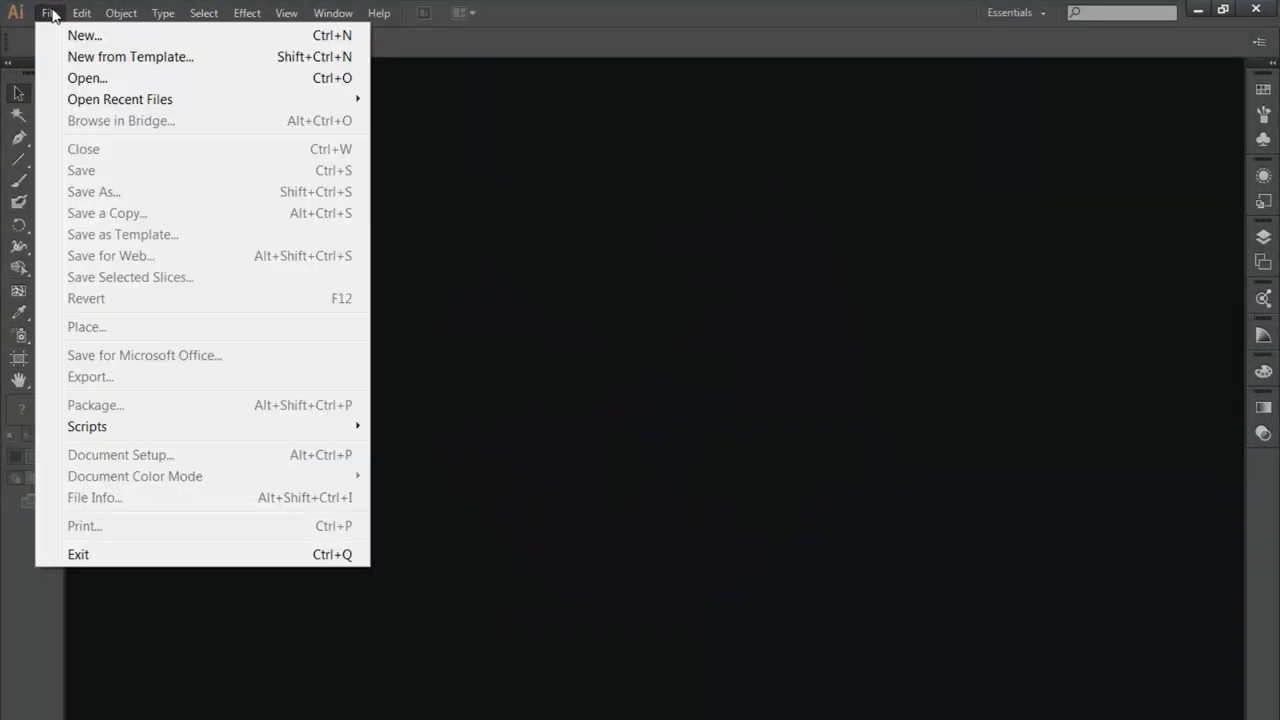
- Create a new 1920 × 1080 px landscape RGB document (Untitled-6) via File > New
left_click(85, 35)
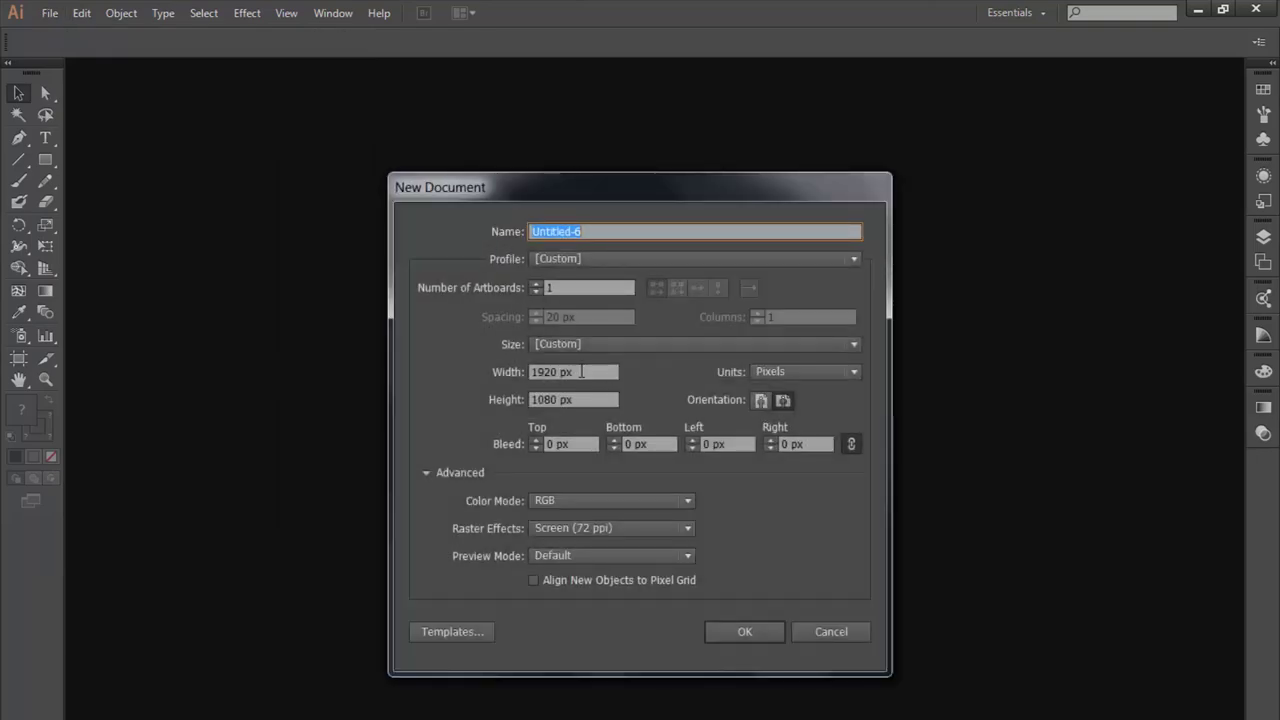
left_click_drag(561, 371, 491, 365)
left_click_drag(566, 398, 505, 395)
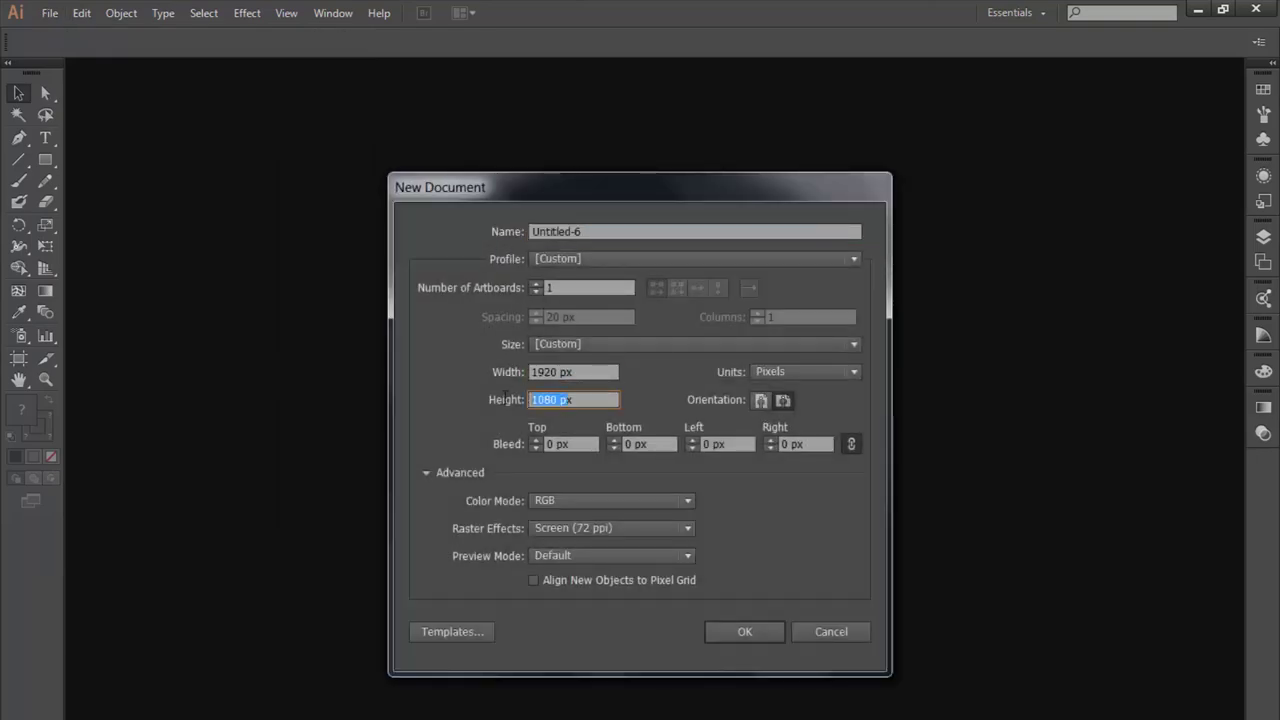
left_click(785, 398)
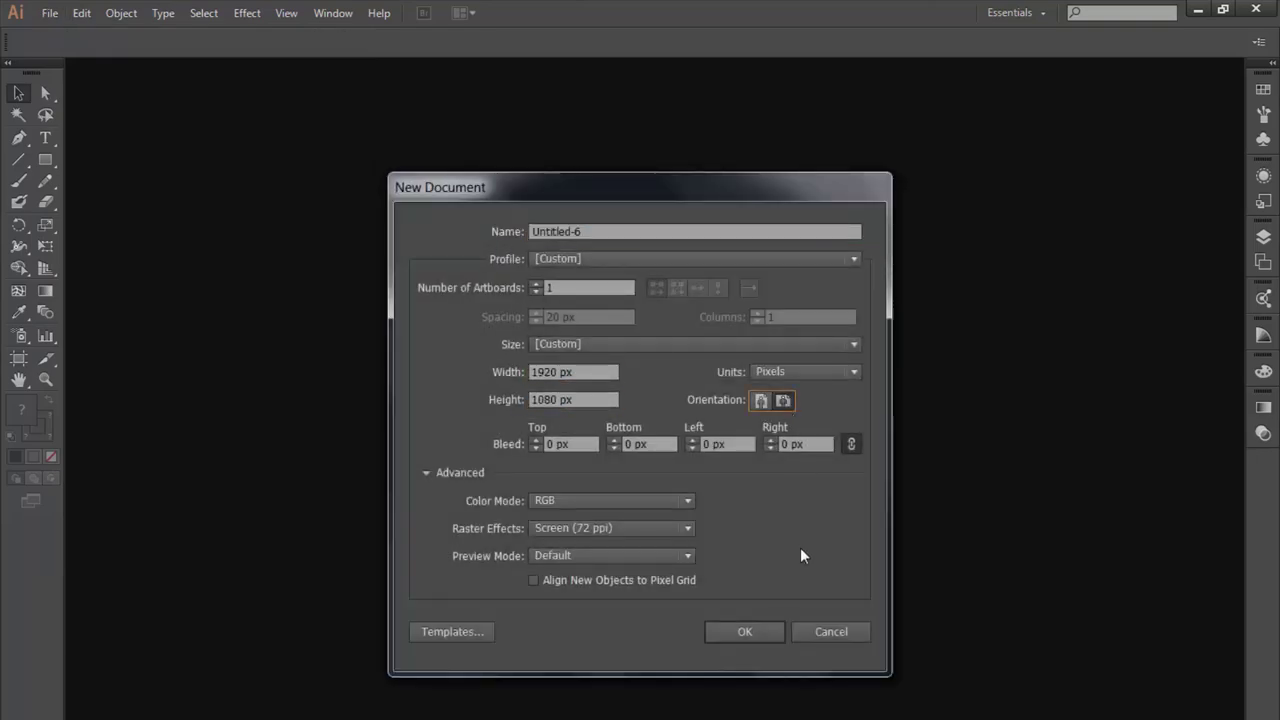
left_click(771, 635)
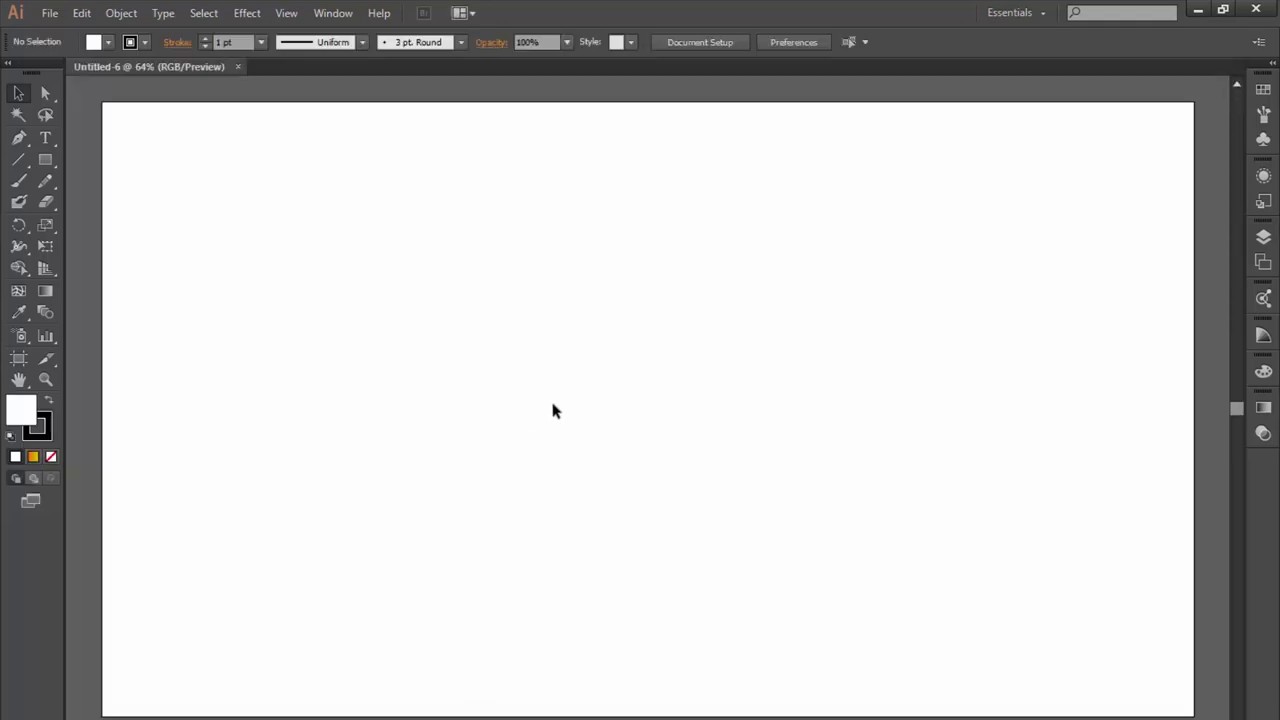
- Place a Type tool insertion point on the artboard and bring up the Character panel
left_click(46, 138)
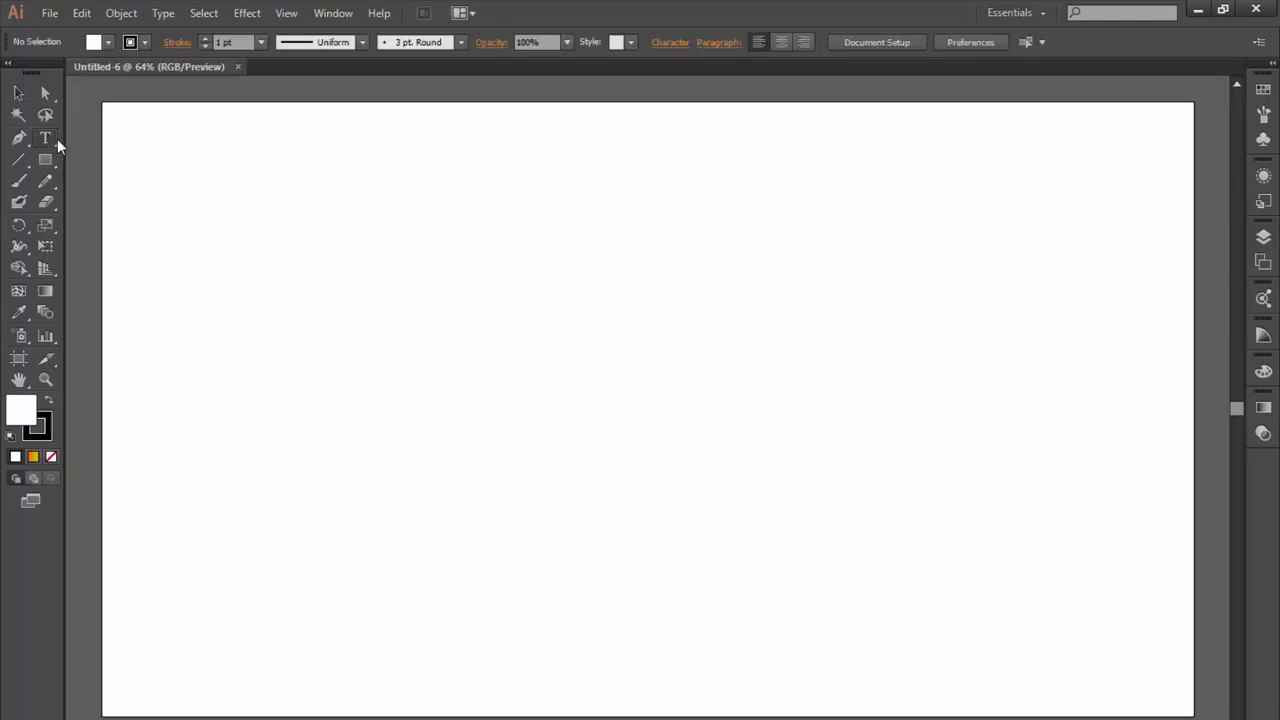
left_click(288, 200)
key("ctrl+t")
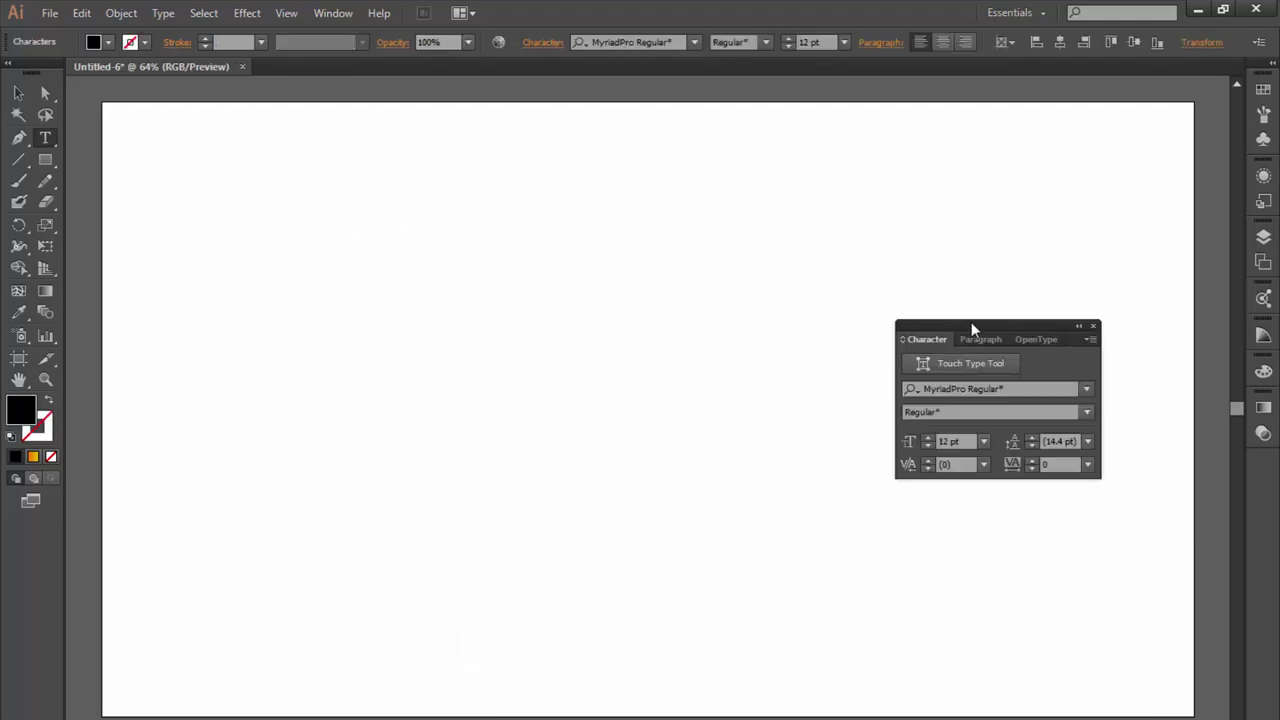
left_click_drag(971, 330, 875, 157)
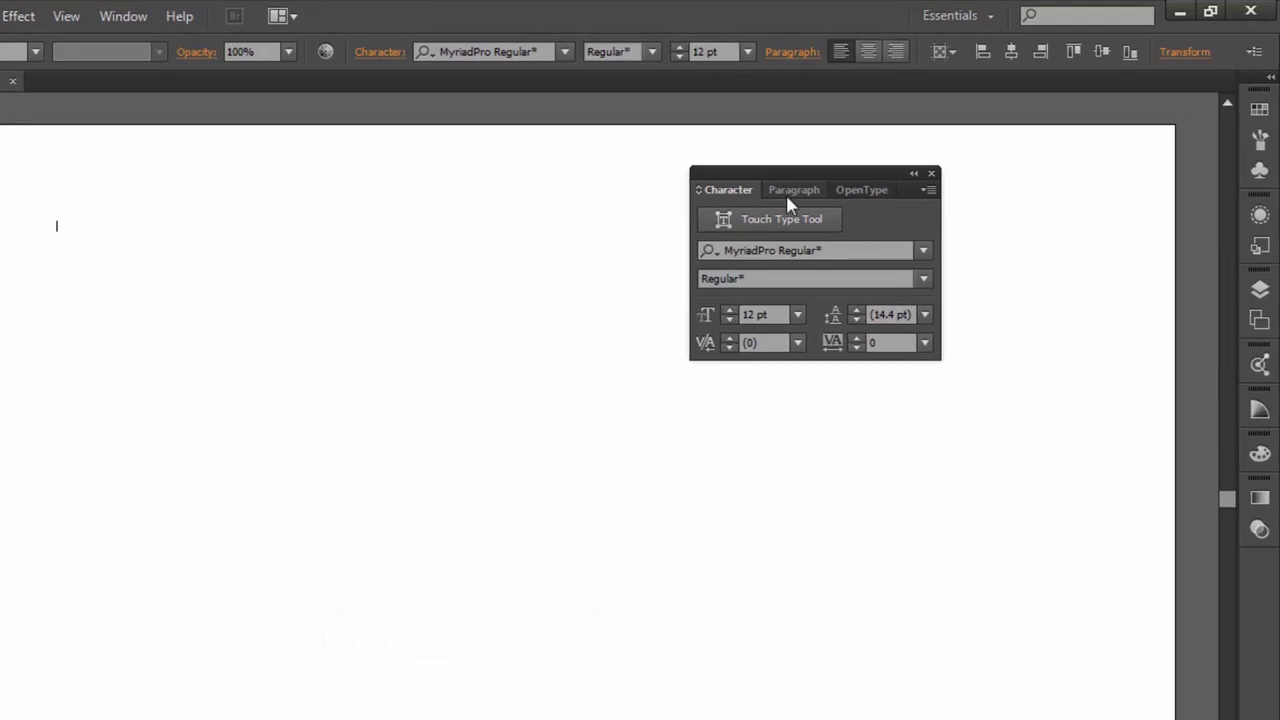
left_click(789, 195)
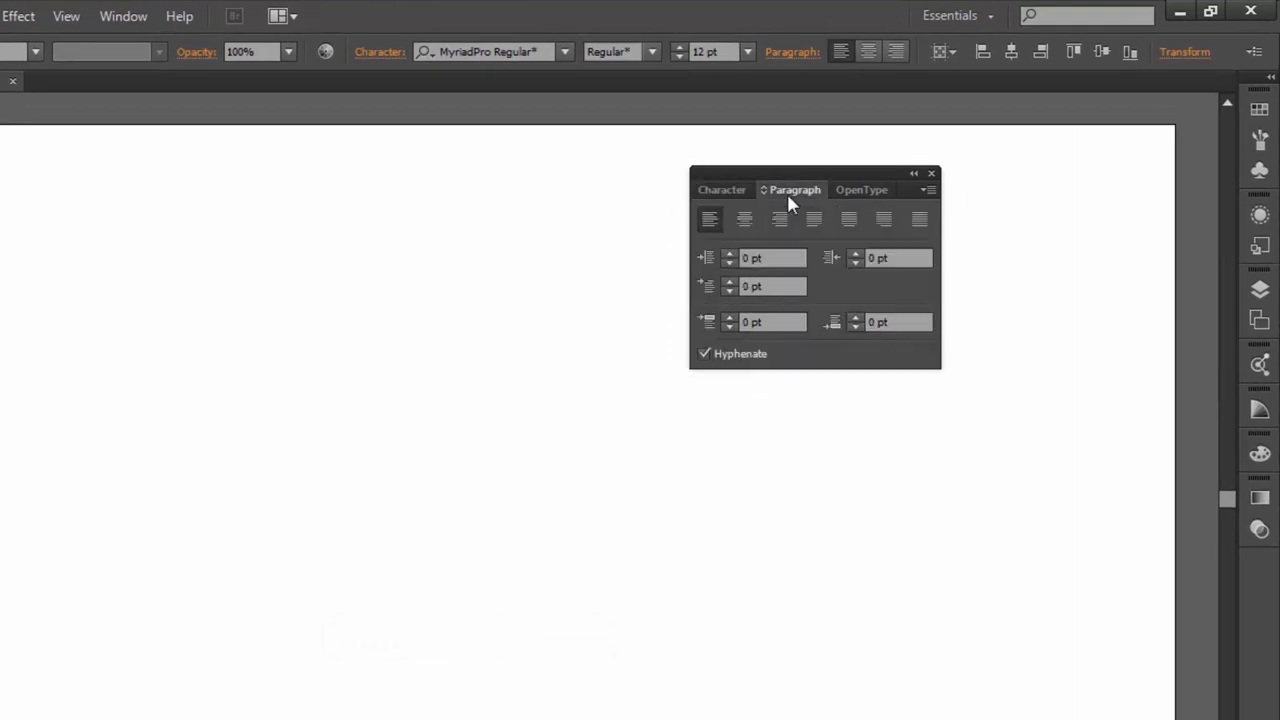
left_click(717, 189)
- Set the font to Helvetica Neue with the Regular style
left_click(868, 250)
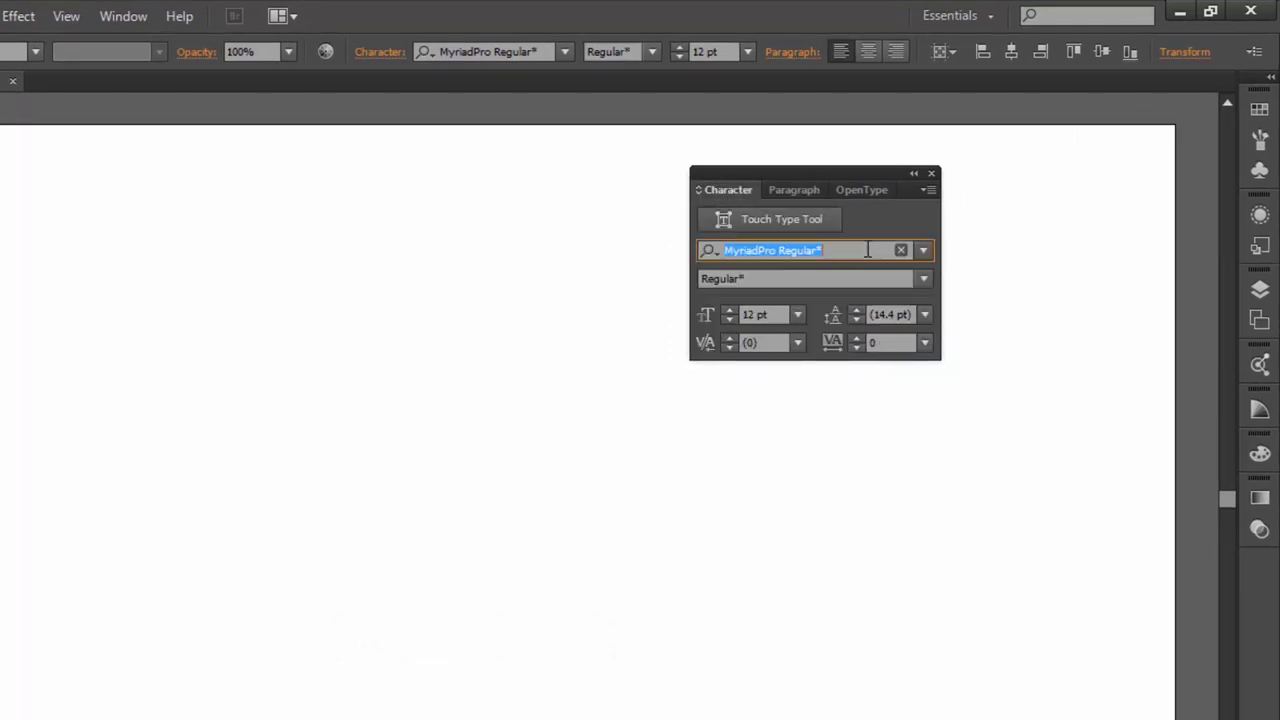
type("helve")
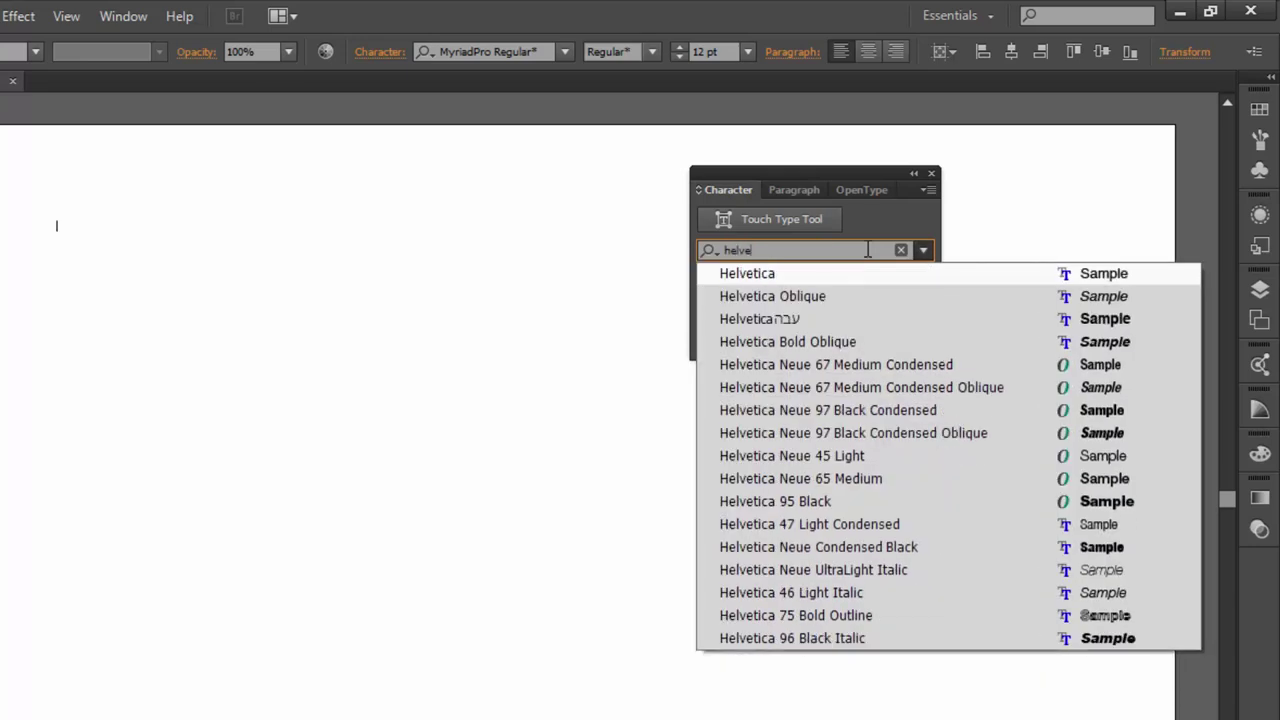
type("tica neue")
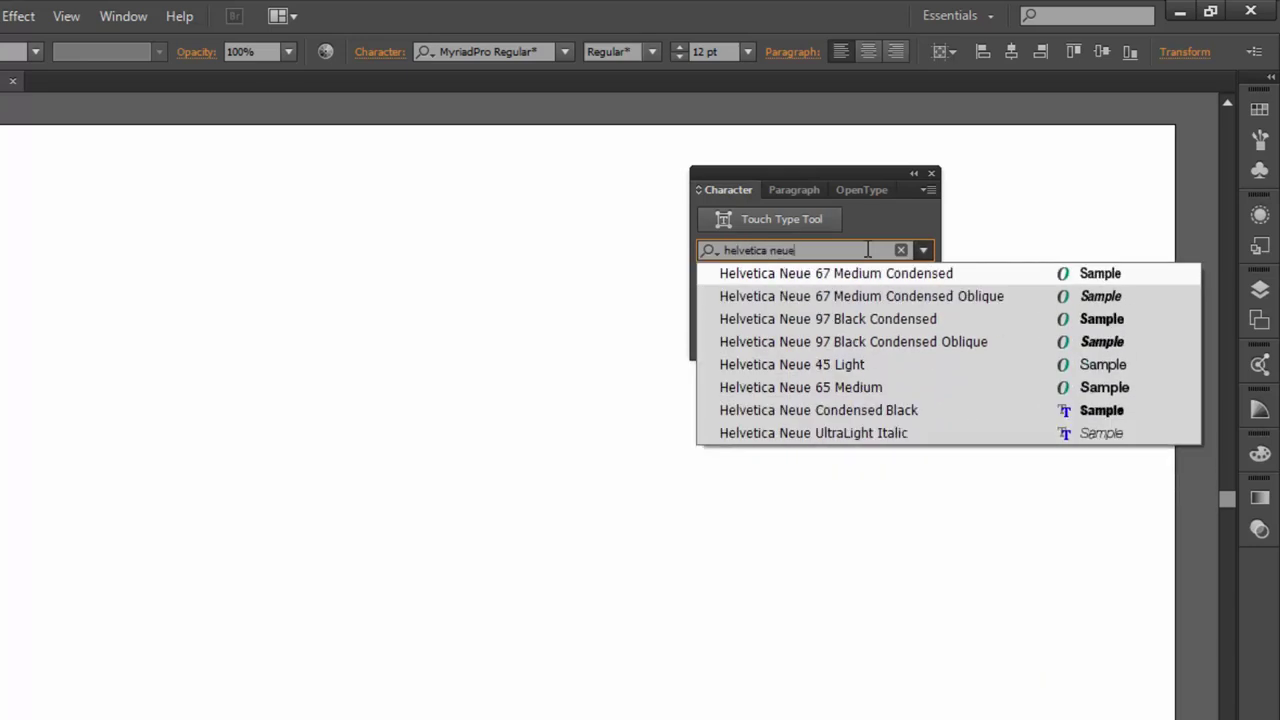
left_click(840, 273)
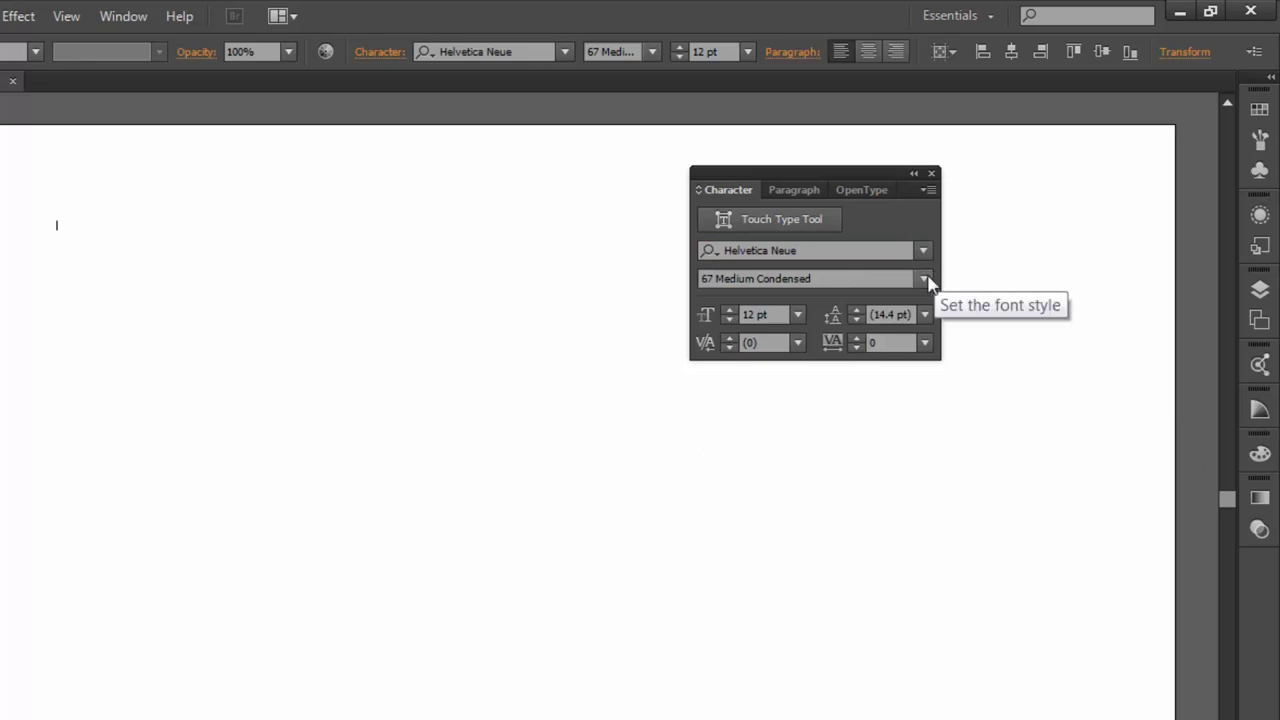
left_click(923, 278)
left_click(779, 447)
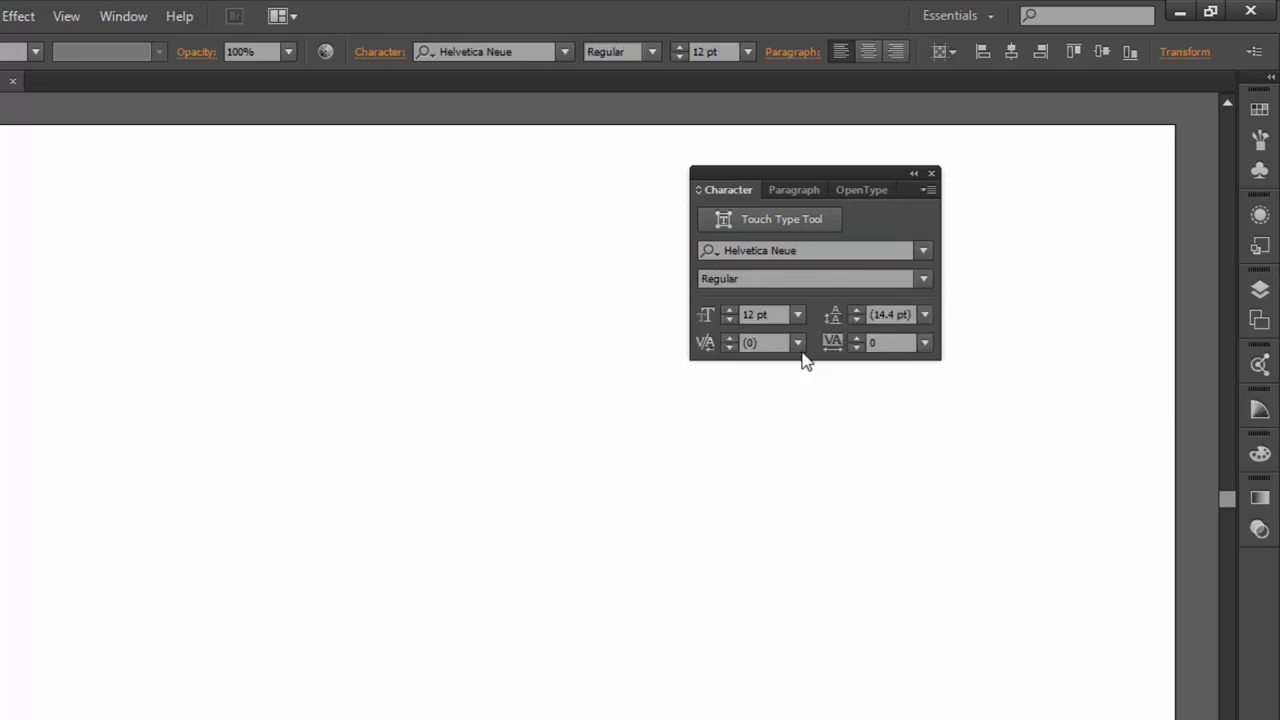
left_click(797, 315)
- Set the size to 72 pt and type GRAPHICDIALOGUE, breaking the line after GRA
left_click(823, 703)
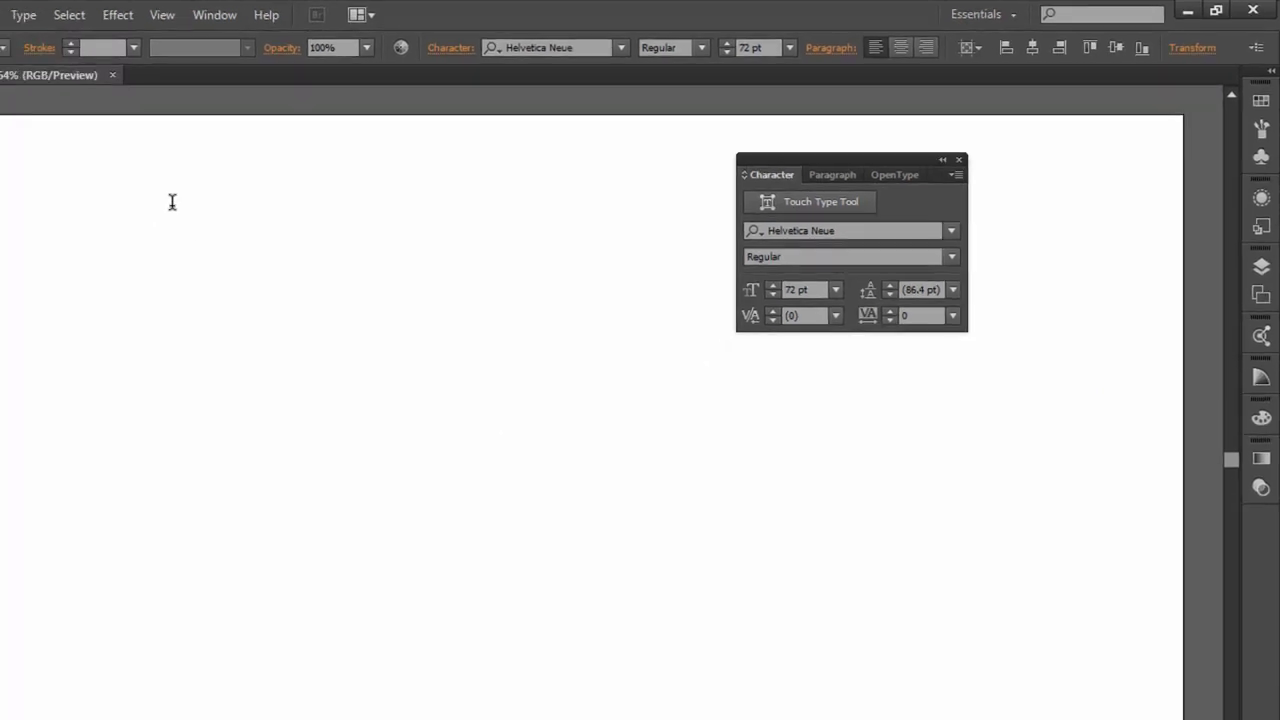
type("GRA")
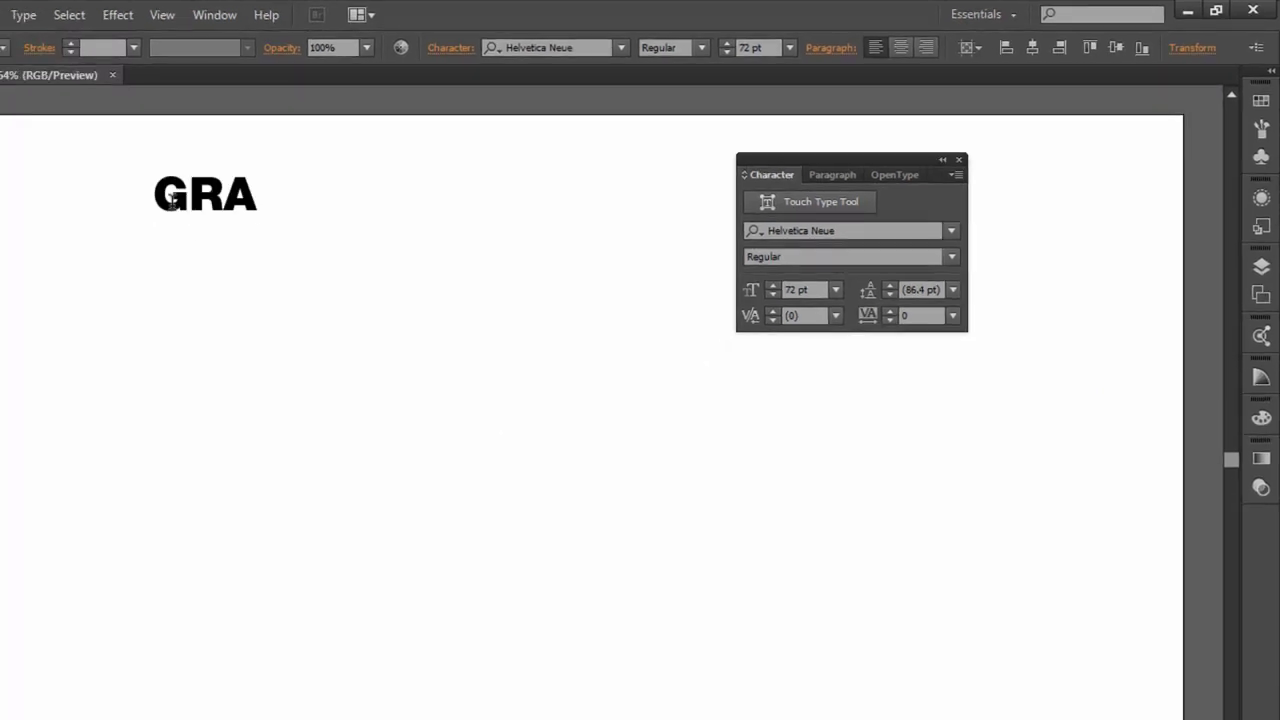
type("PHIC")
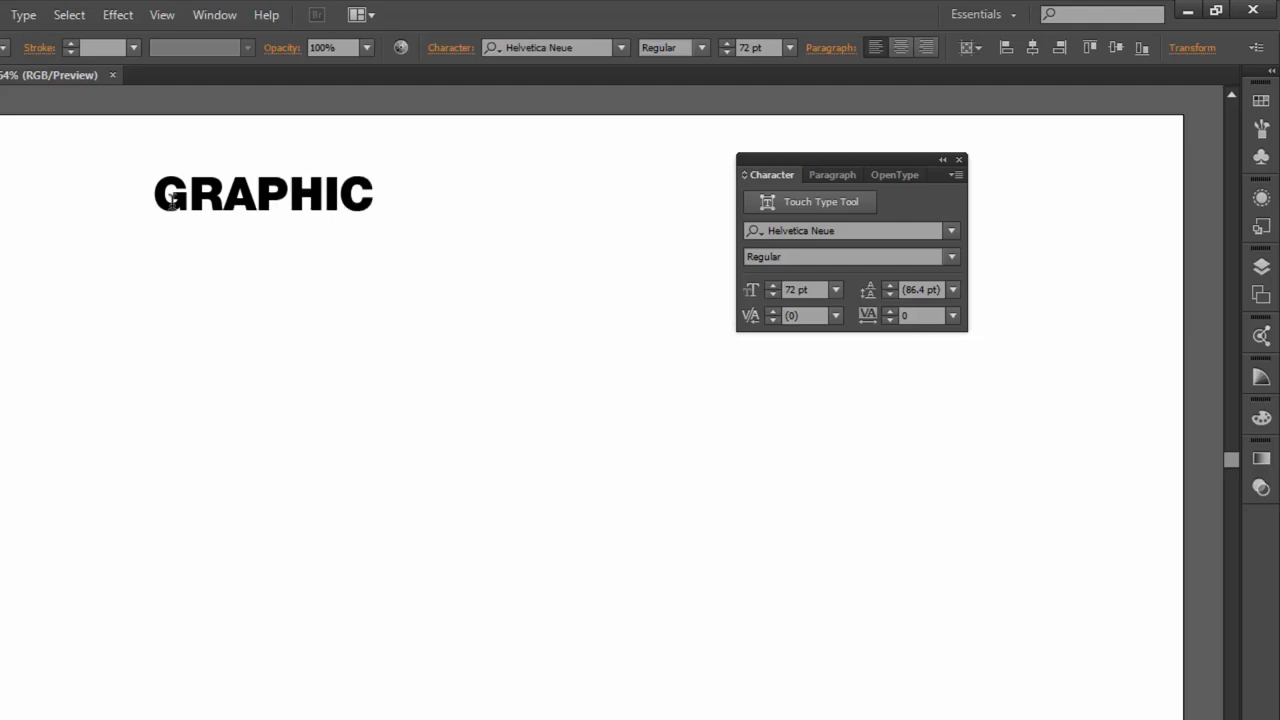
type("DIALOGU")
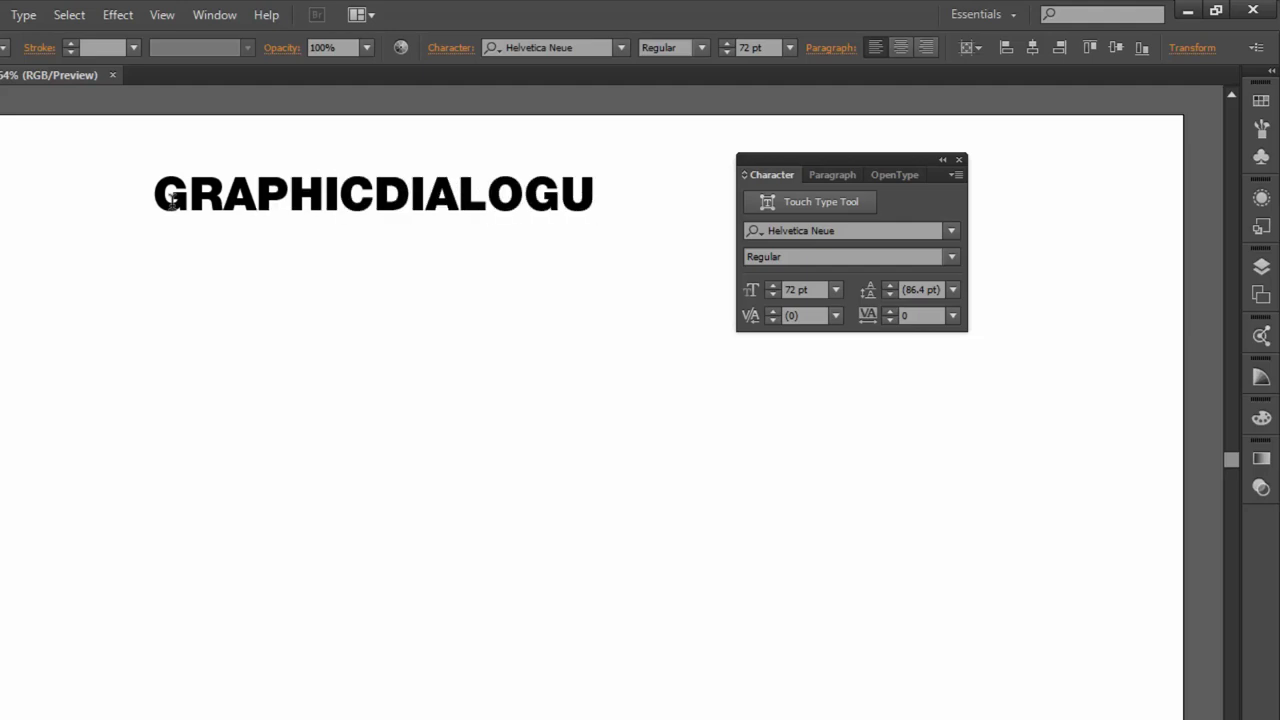
type("E")
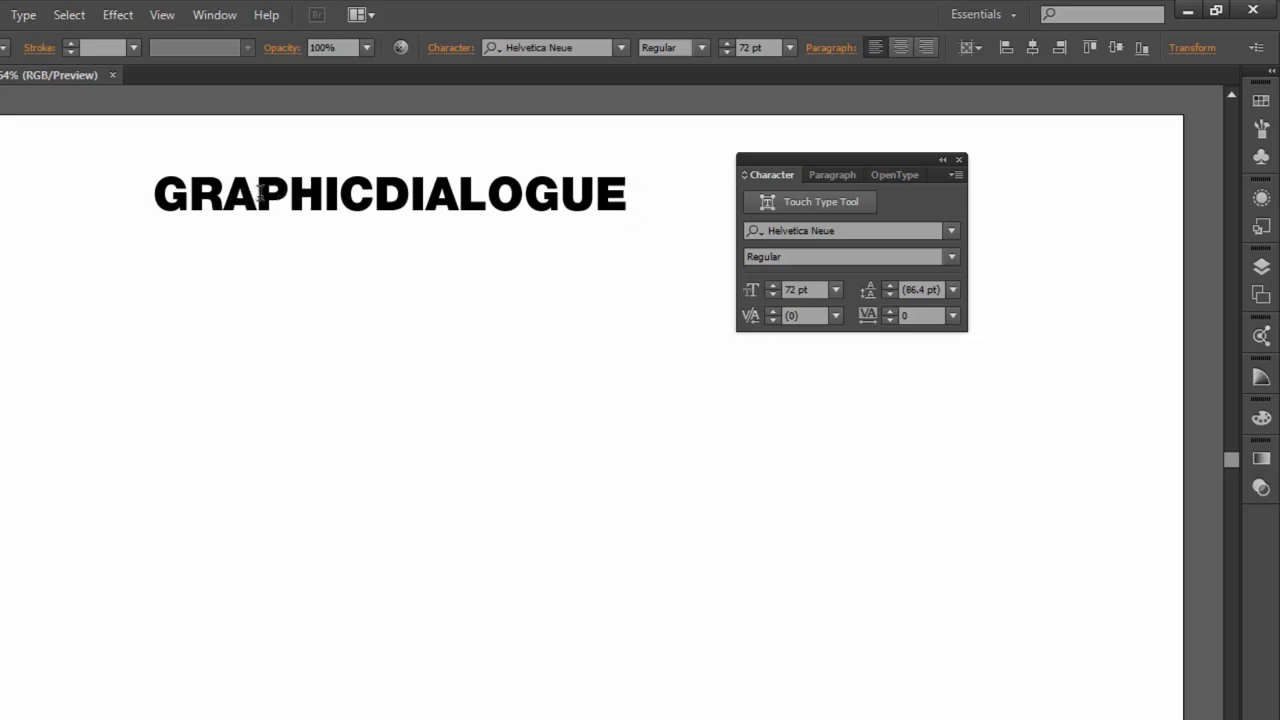
key("Return")
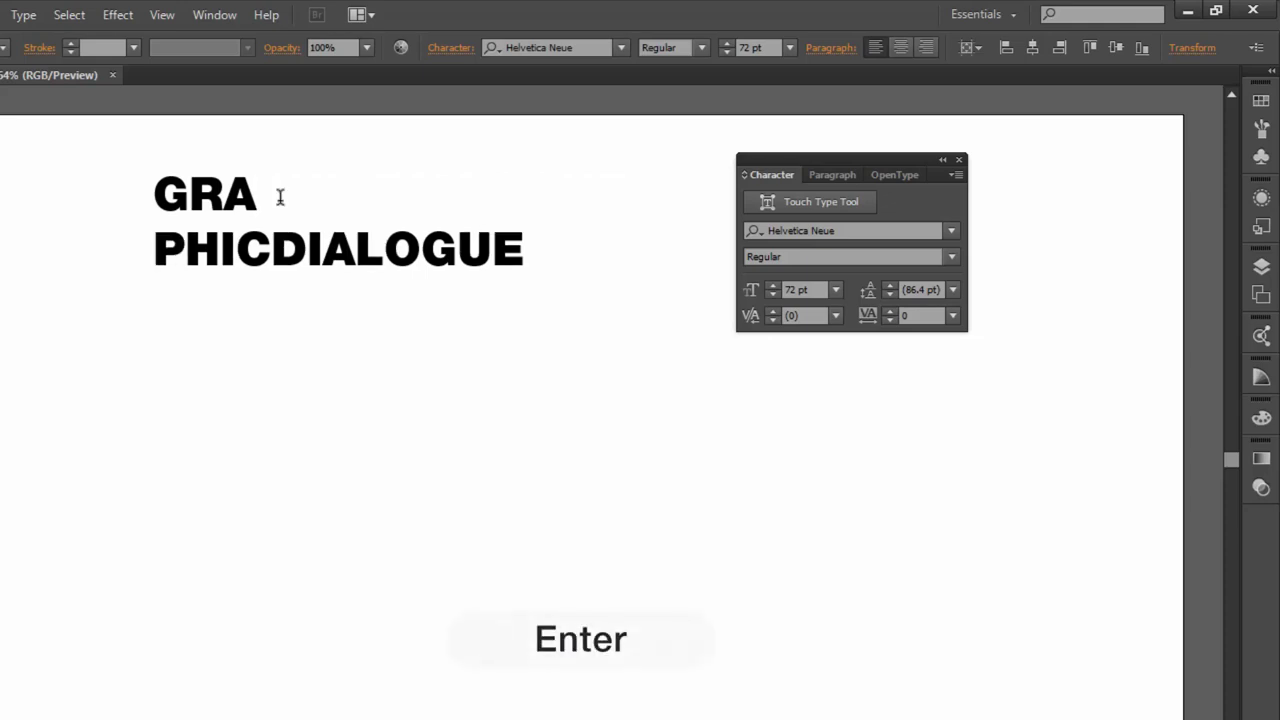
- Break lines after PHI, CDIA and LOG so UE is the fifth line, then select all
left_click(237, 250)
key("Return")
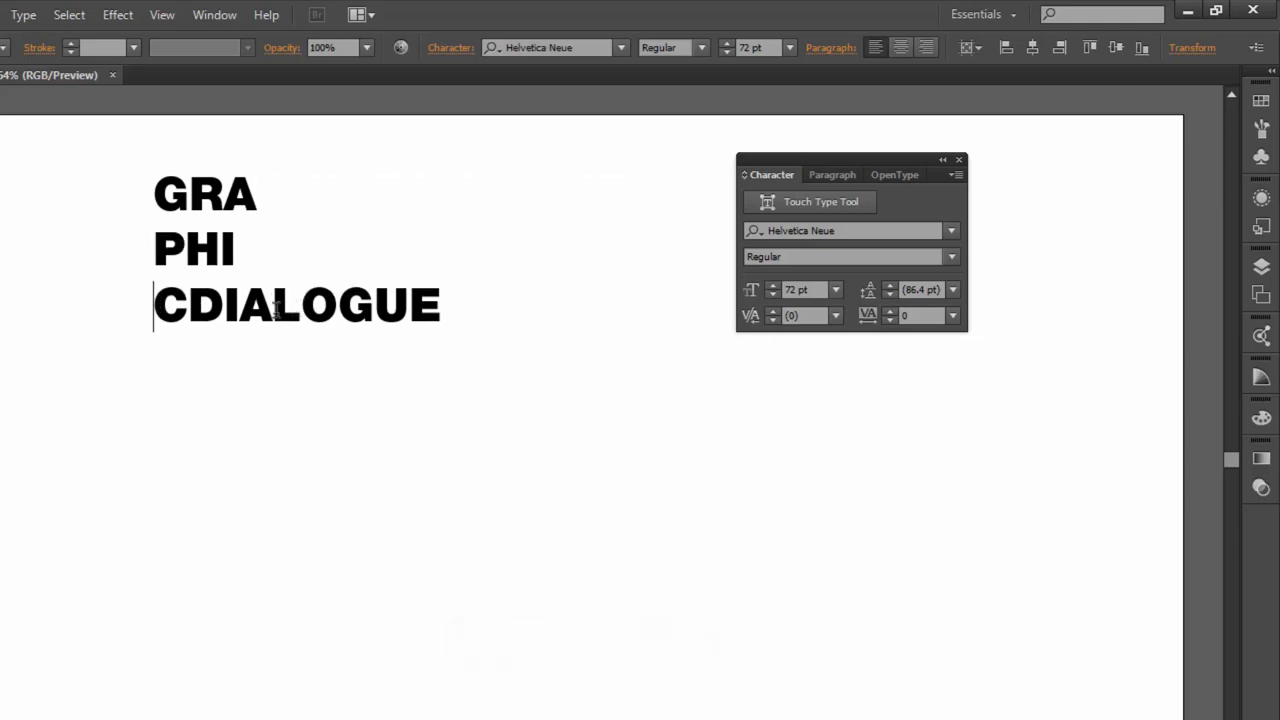
left_click(276, 310)
key("Return")
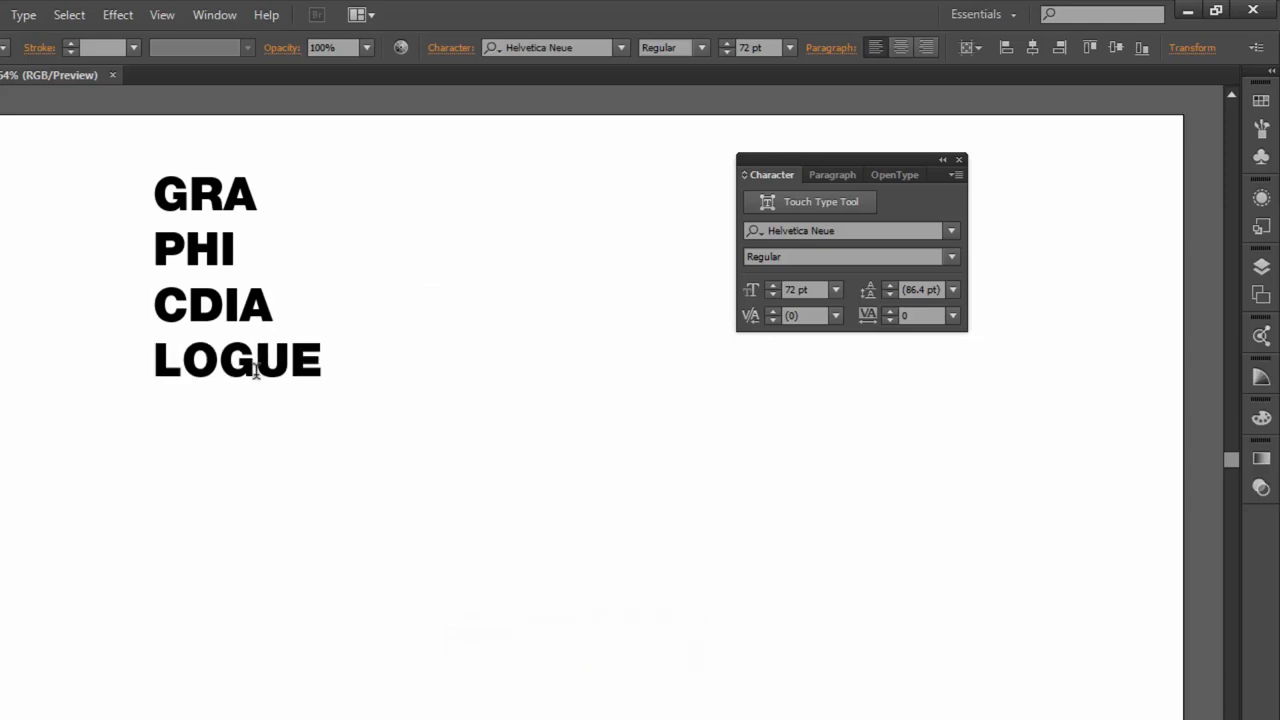
left_click(256, 365)
key("Return")
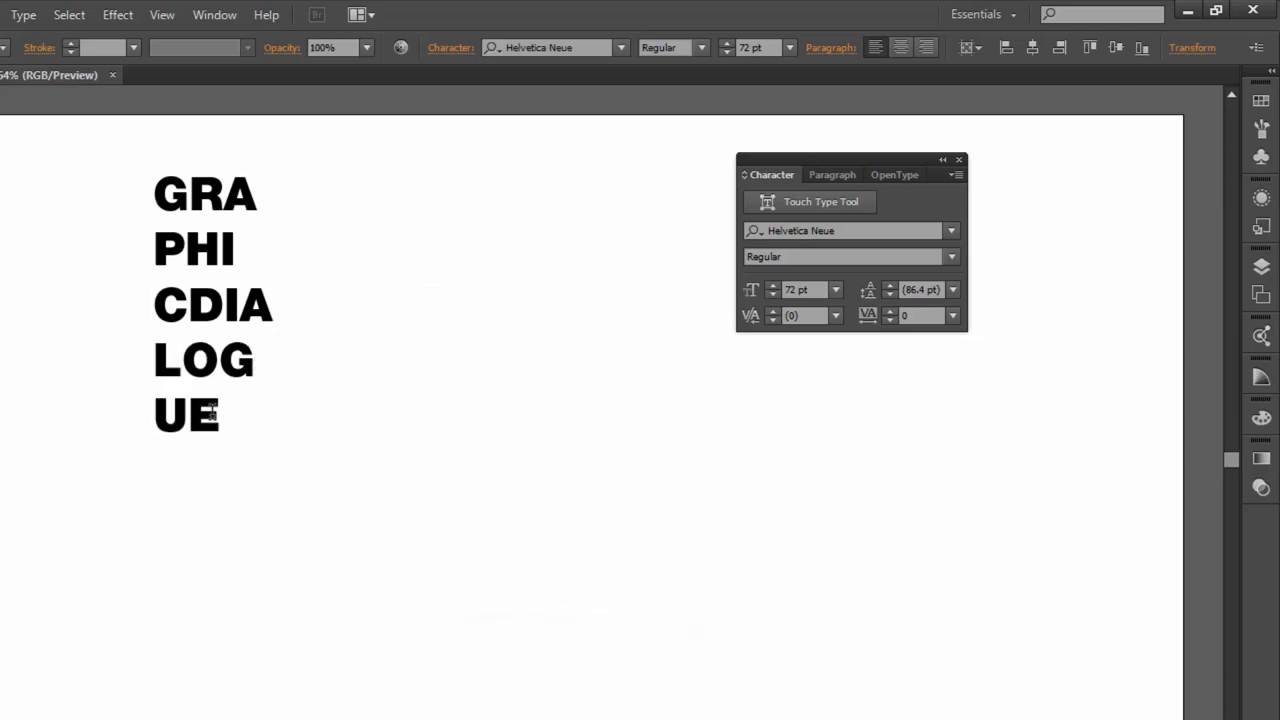
left_click_drag(213, 413, 153, 185)
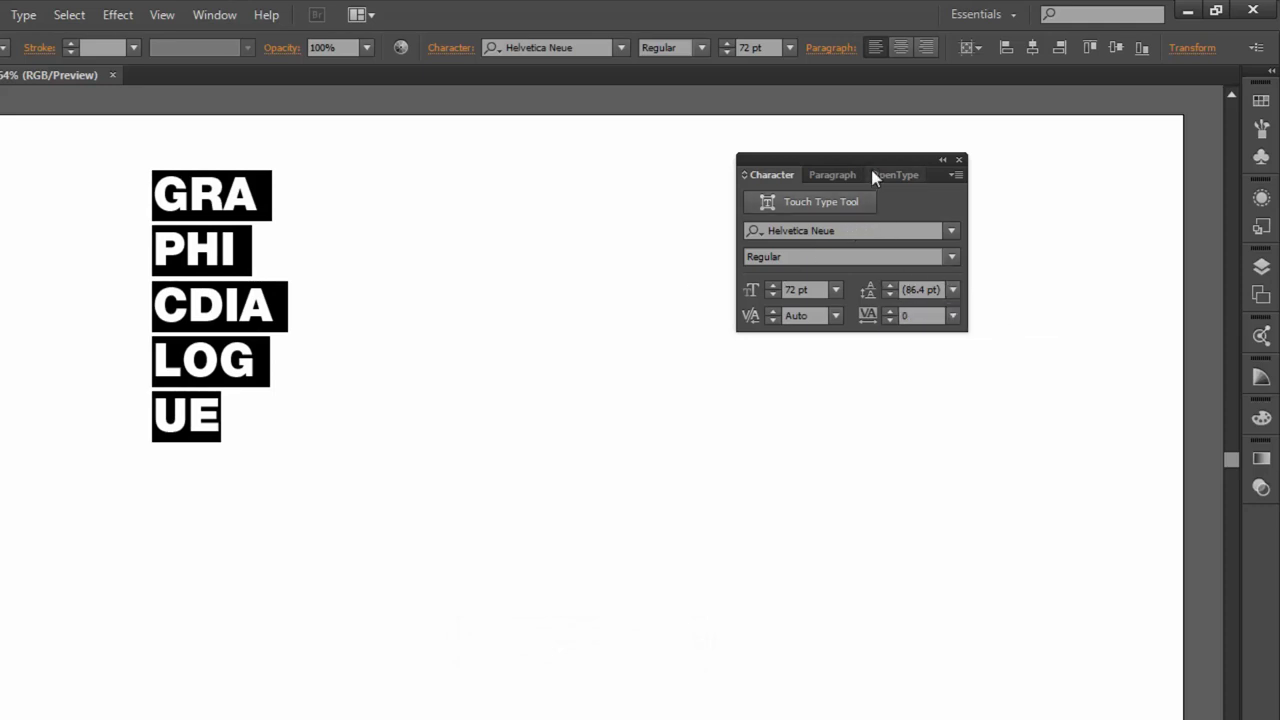
- Step the leading of the 72 pt text down to 57 pt and exit text editing
left_click_drag(869, 155, 761, 168)
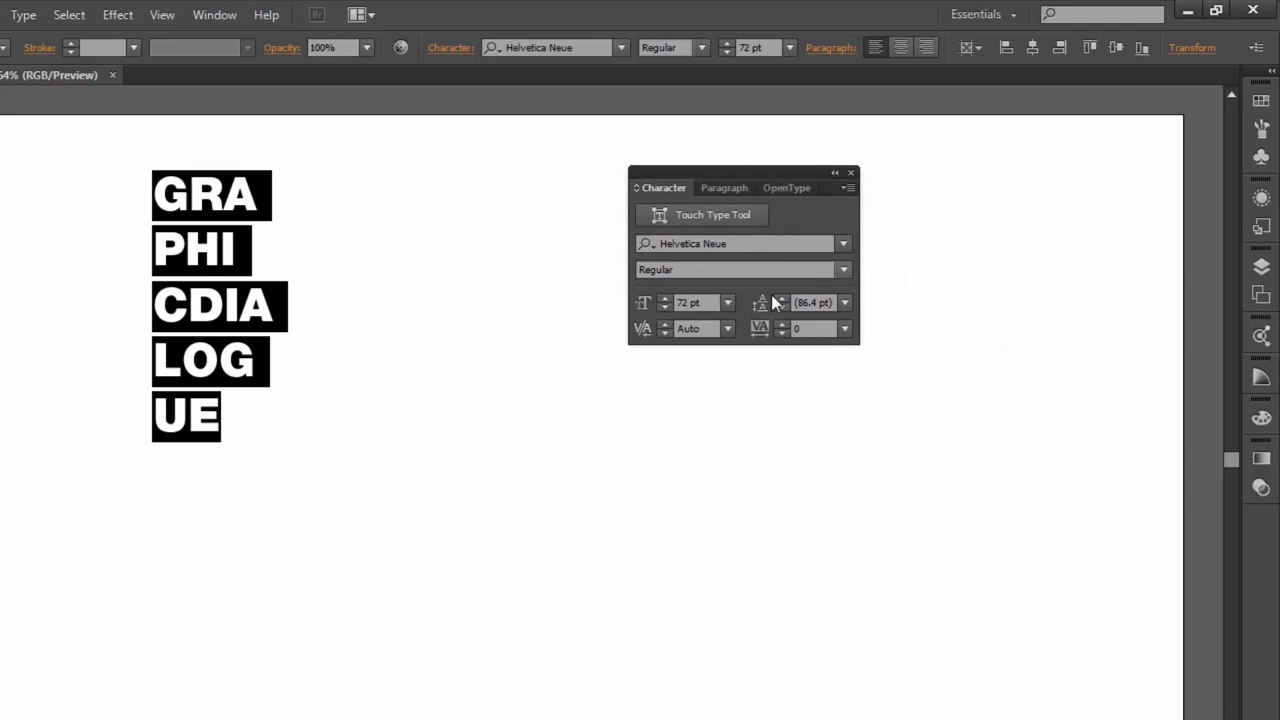
left_click(782, 308)
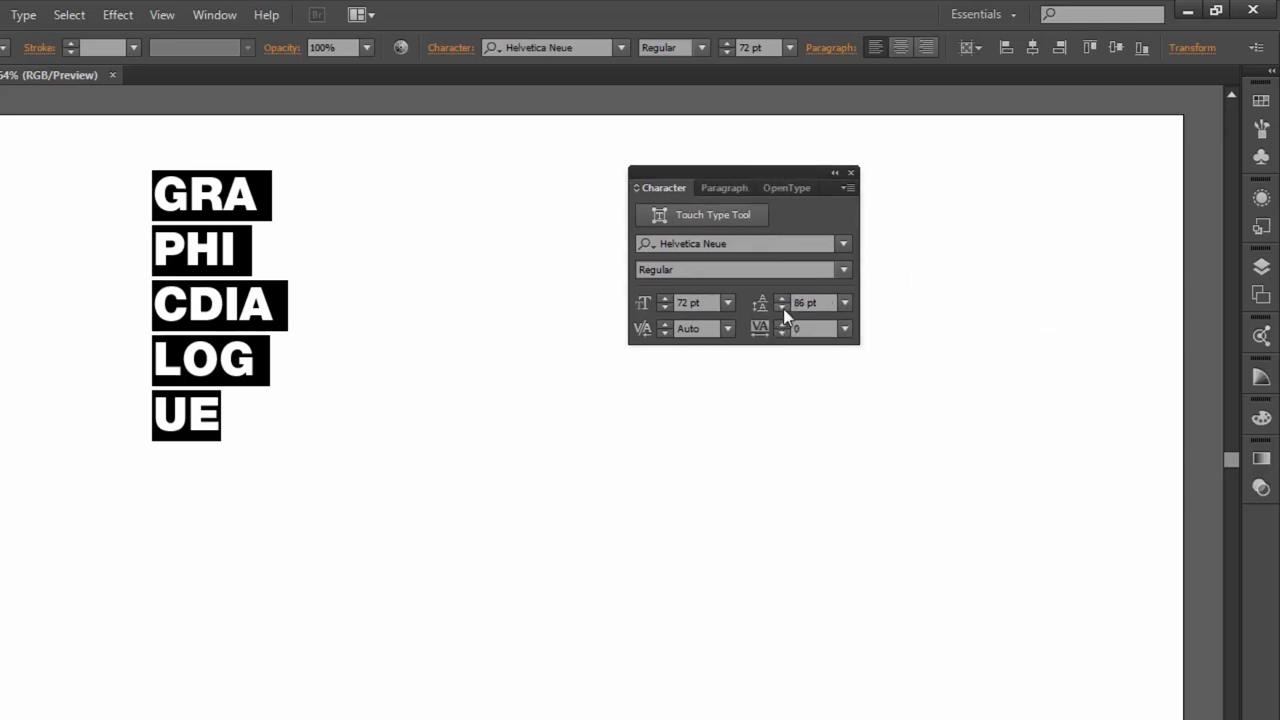
left_click(782, 308)
left_click(783, 307)
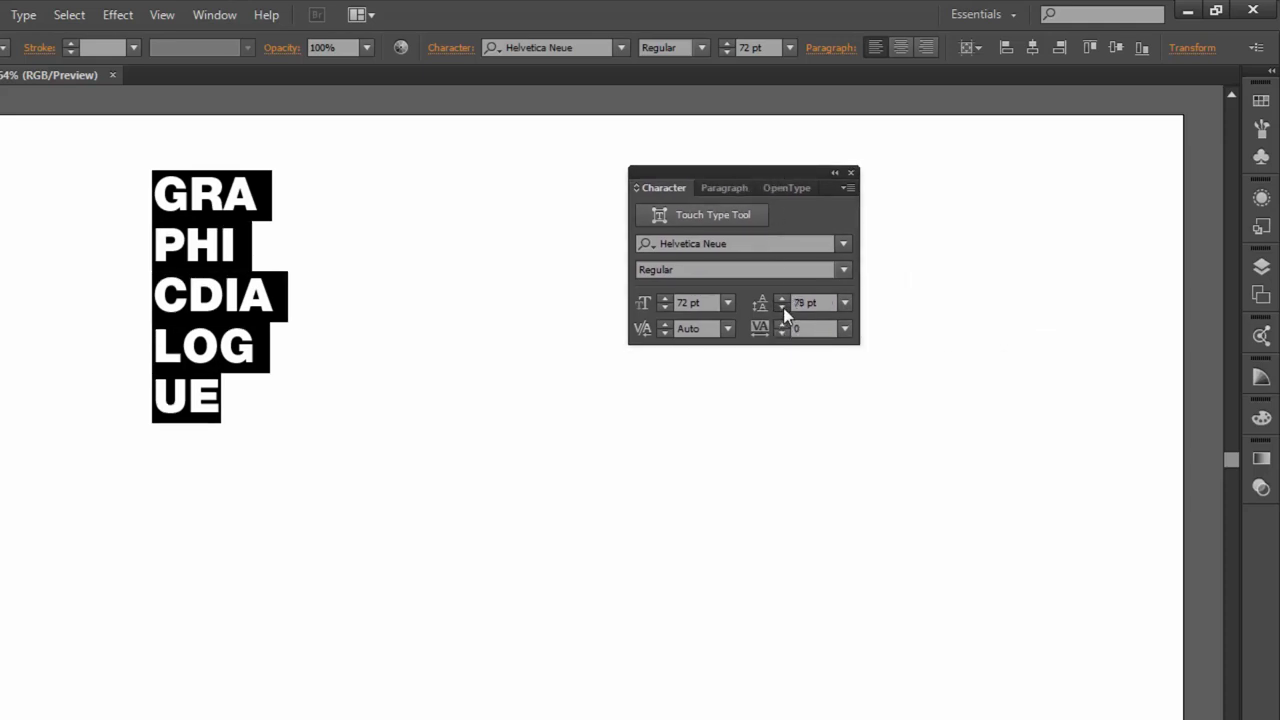
left_click(783, 307)
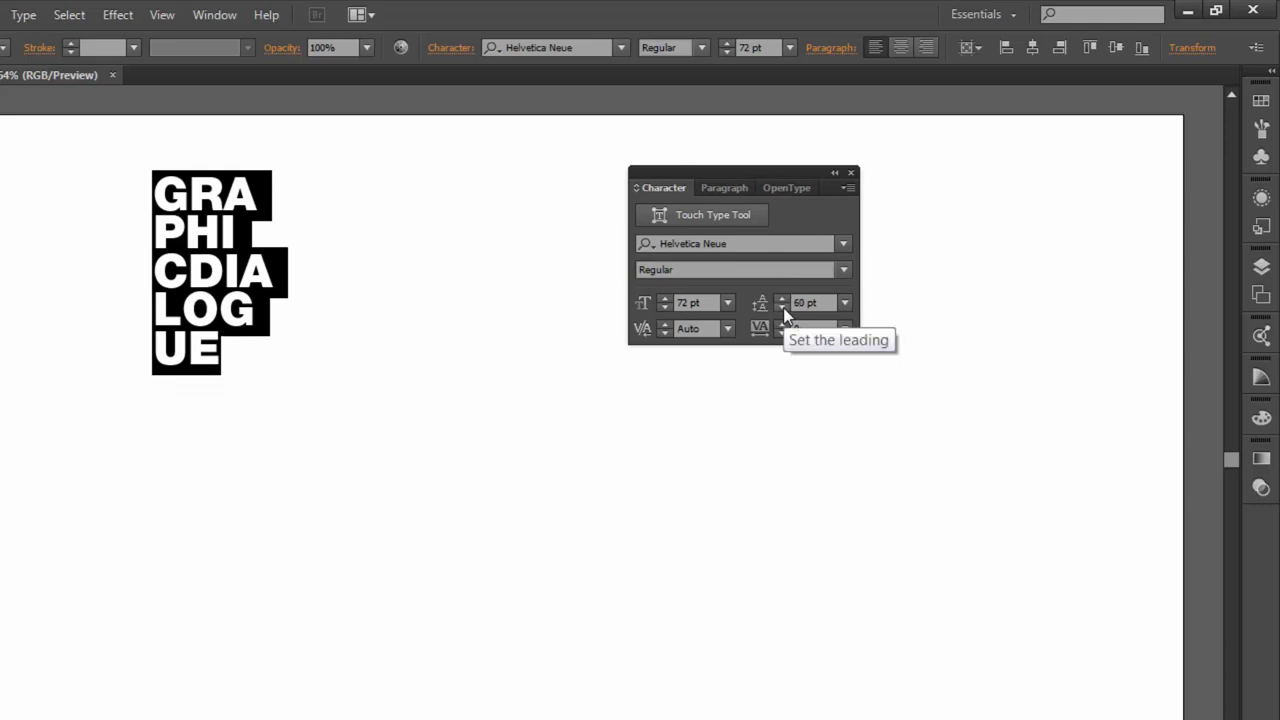
left_click(783, 307)
left_click(783, 307)
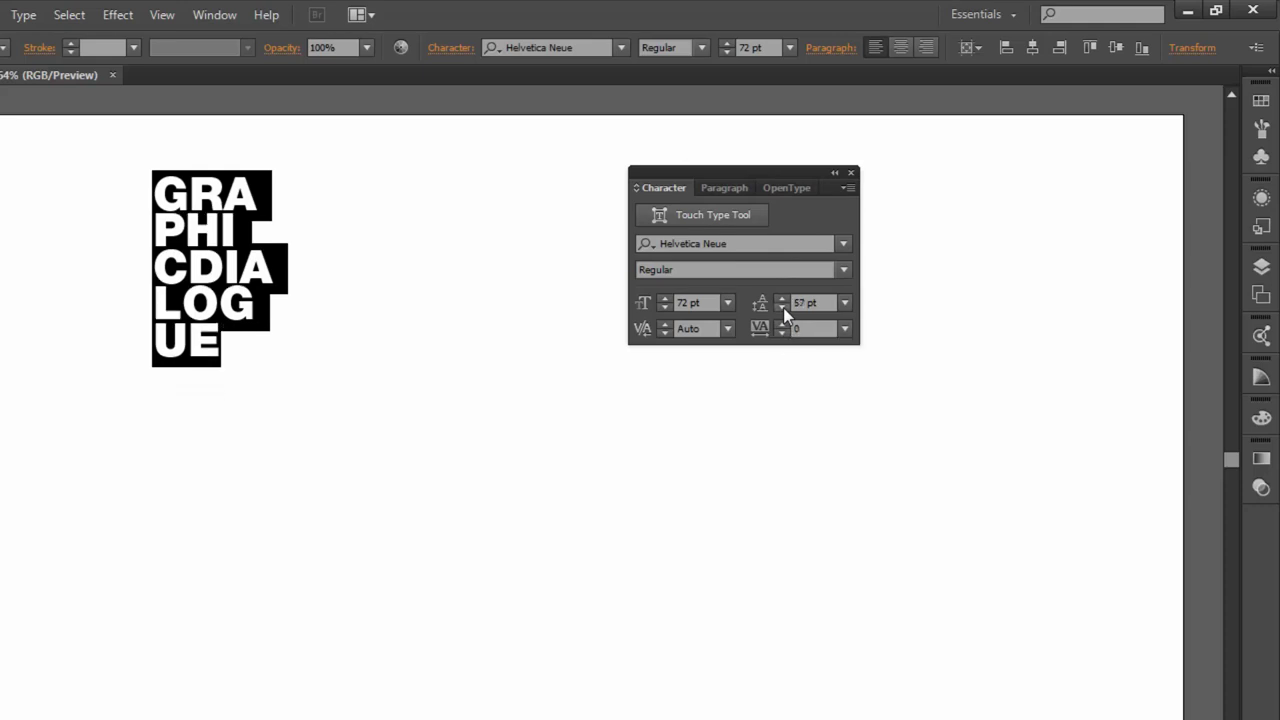
left_click(783, 307)
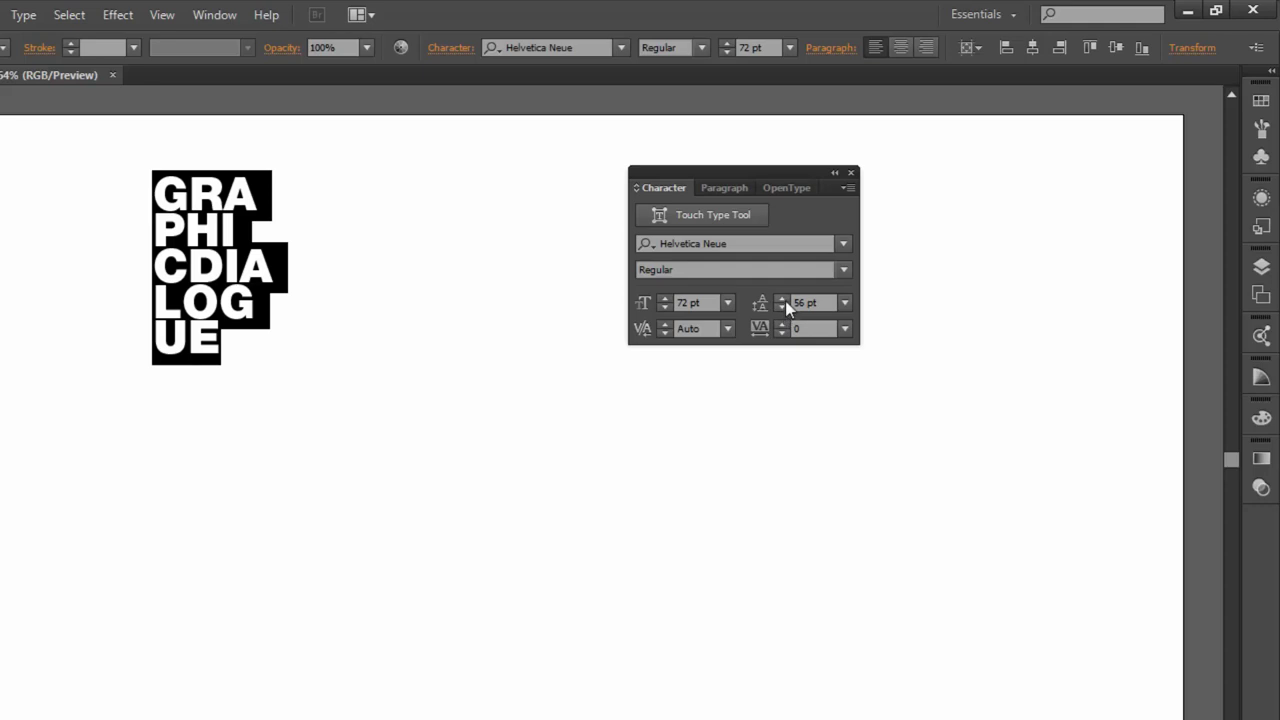
left_click(785, 299)
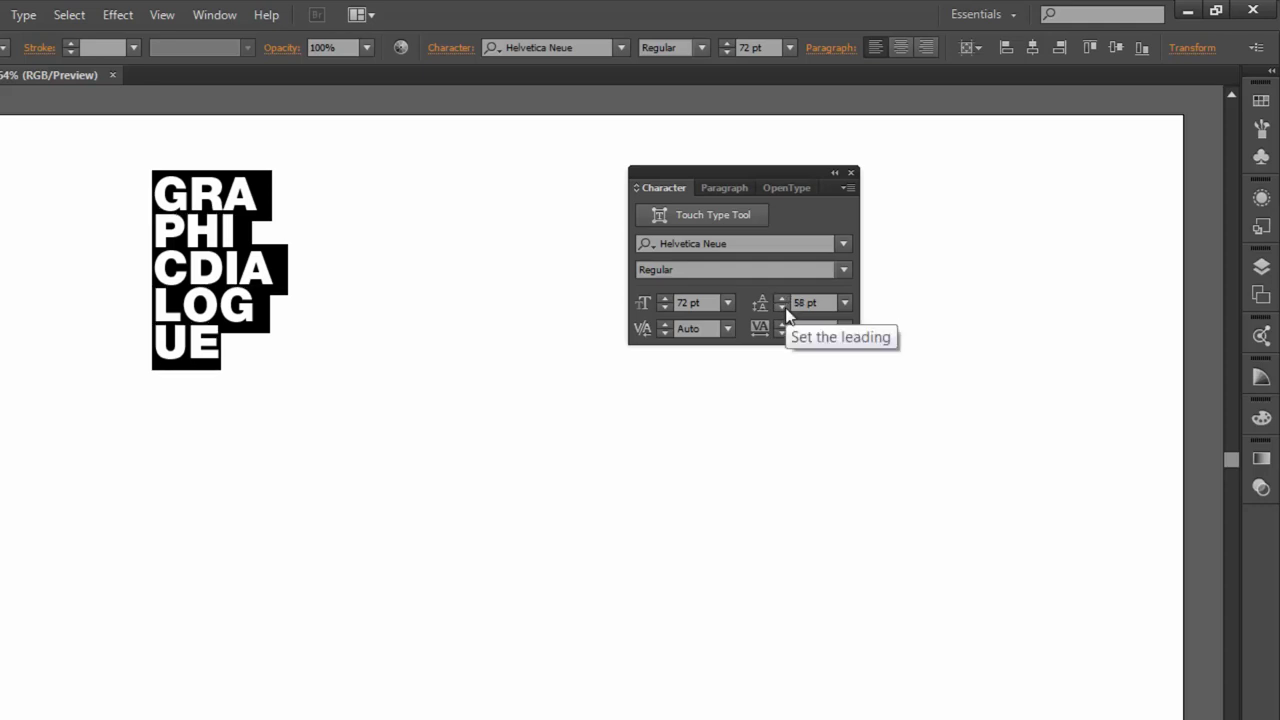
left_click(785, 307)
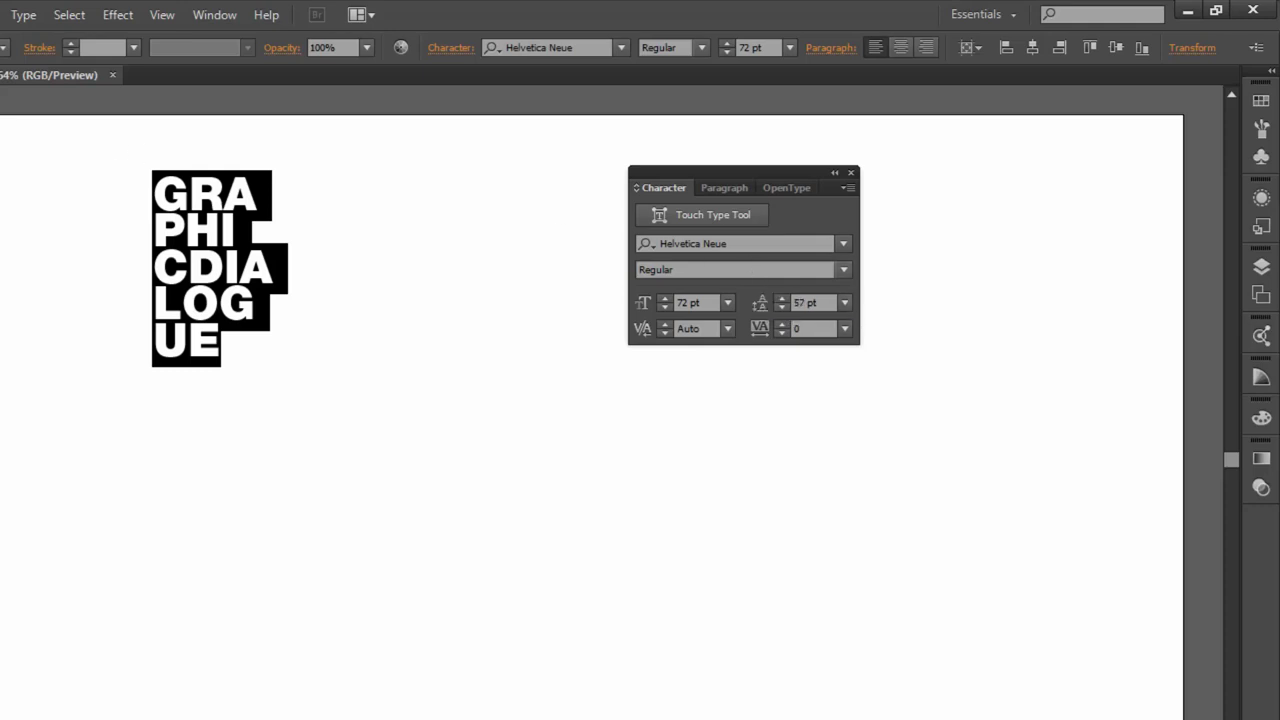
key("Escape")
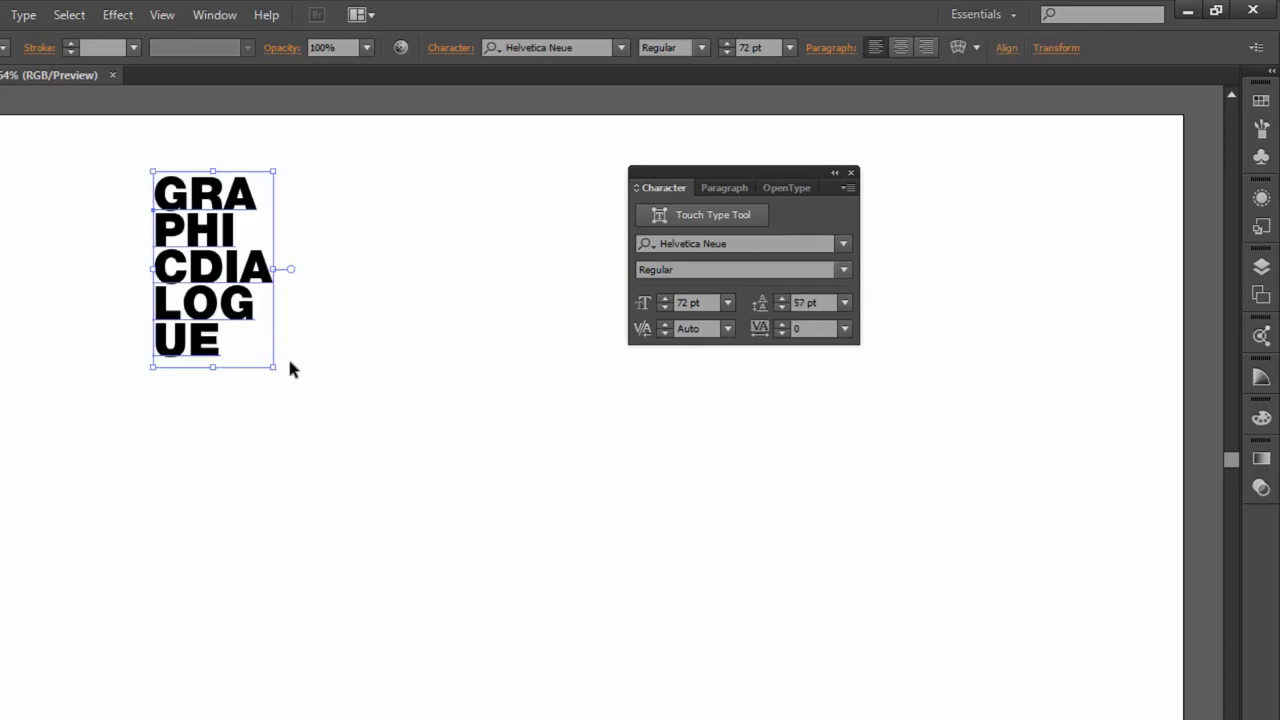
- Scale the lettering up proportionally to 147.63 pt and move it toward the artboard centre
left_click_drag(270, 368, 414, 574)
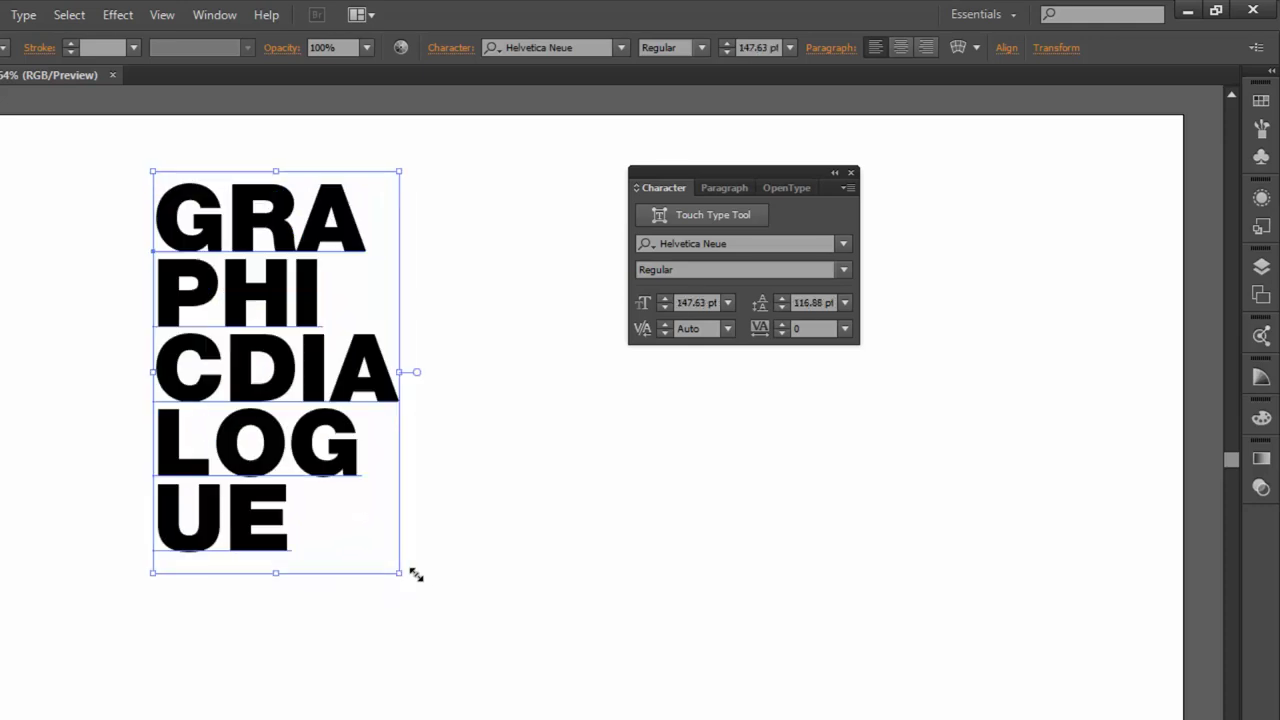
mouse_move(320, 362)
left_mouse_down()
mouse_move(620, 437)
mouse_move(605, 434)
left_mouse_up()
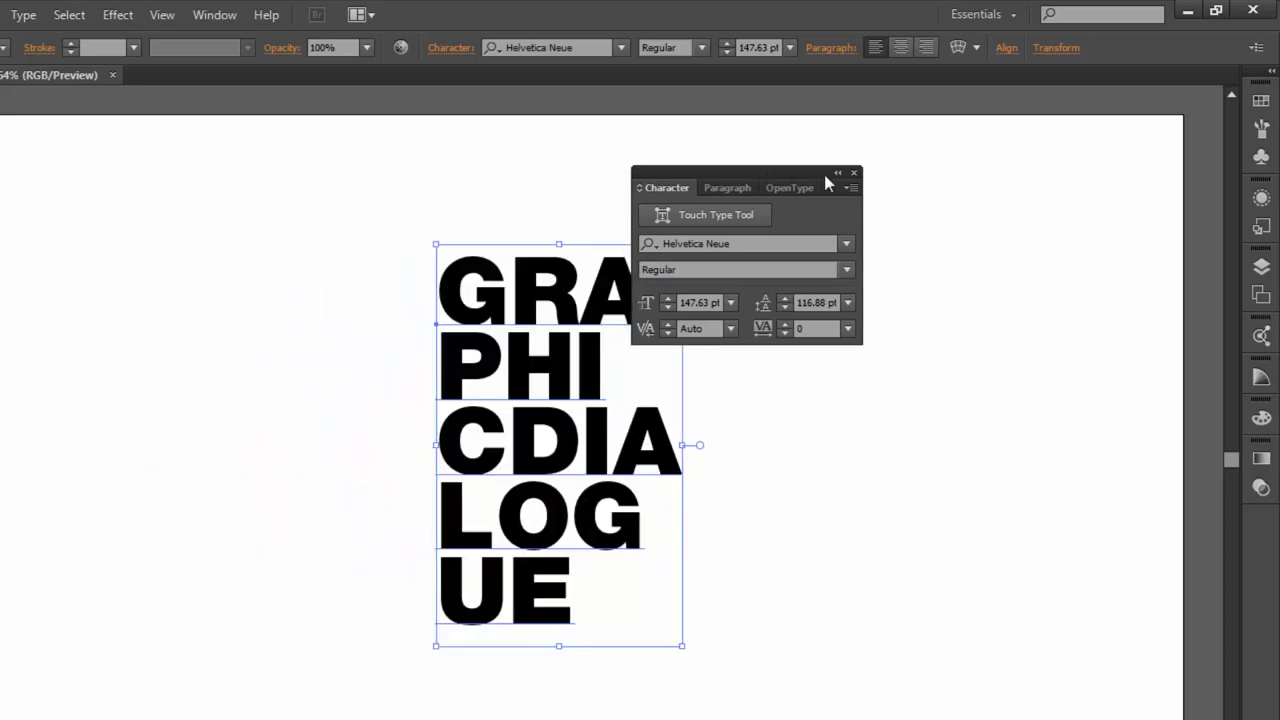
left_click_drag(823, 171, 941, 191)
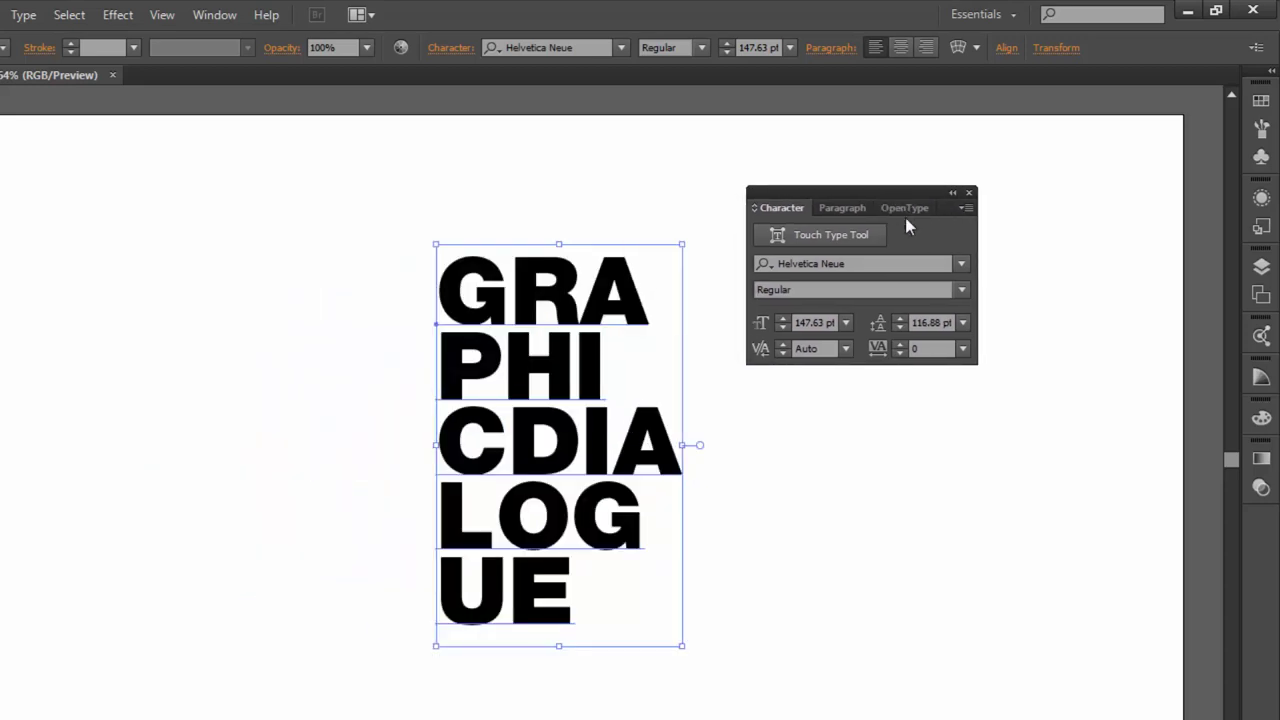
- Reduce the leading to 110 pt, close the Character panel, and deselect the text
left_click(905, 328)
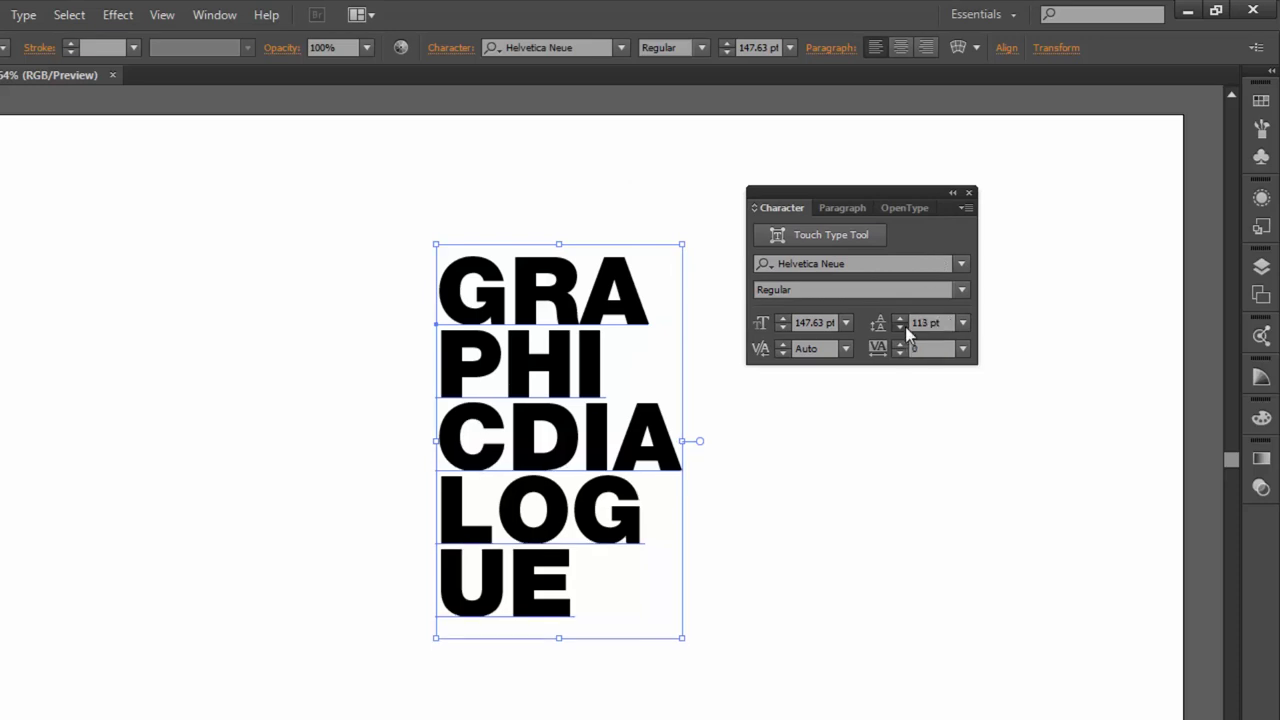
left_click(905, 328)
left_click(905, 328)
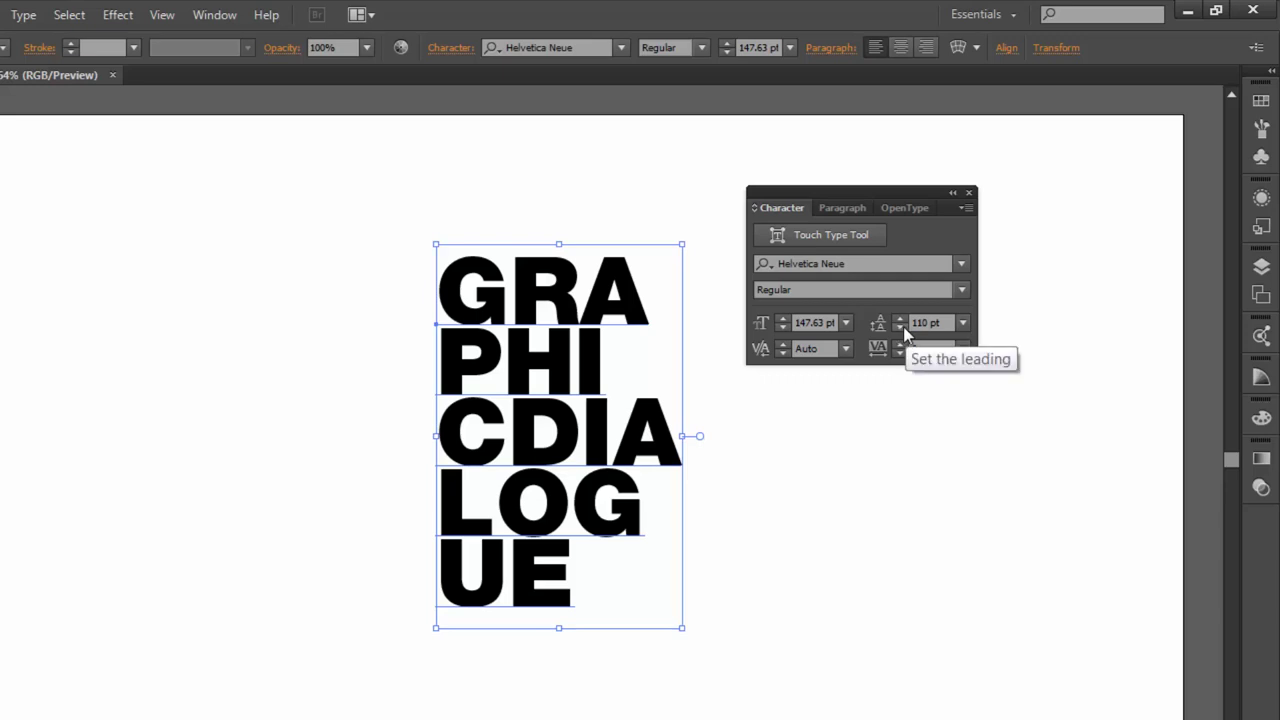
left_click(953, 196)
left_click(777, 193)
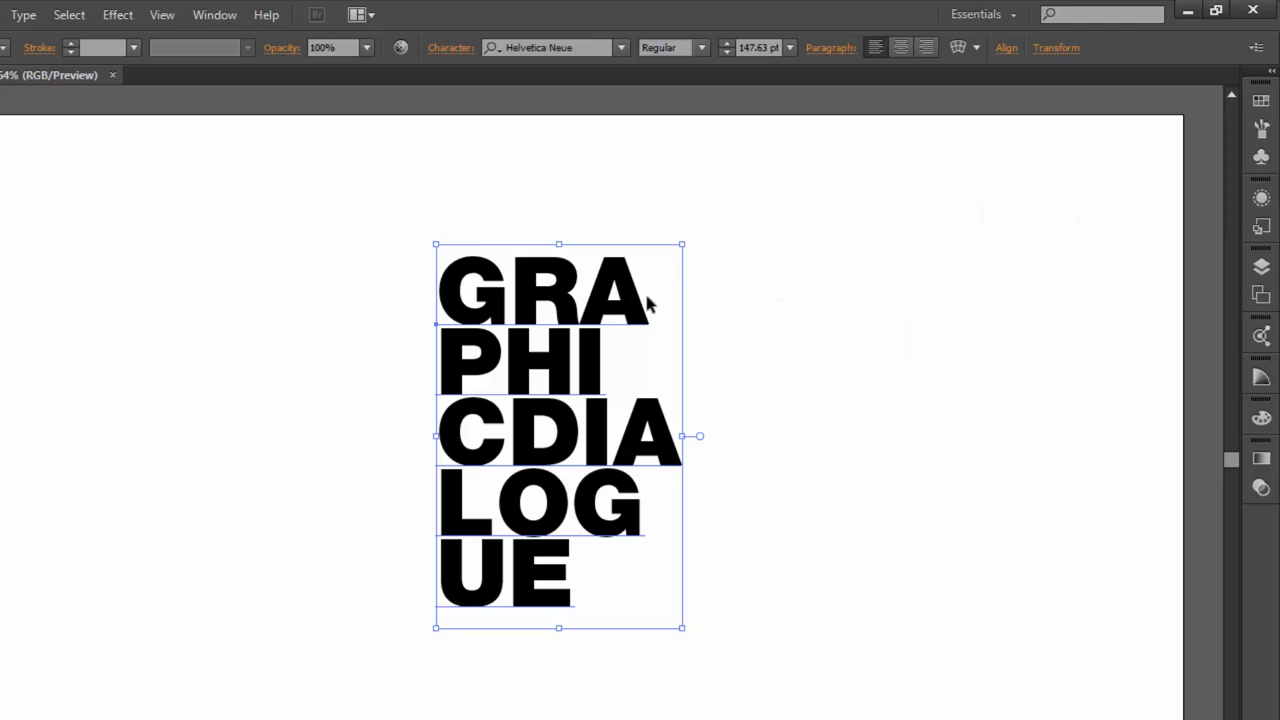
left_click(270, 337)
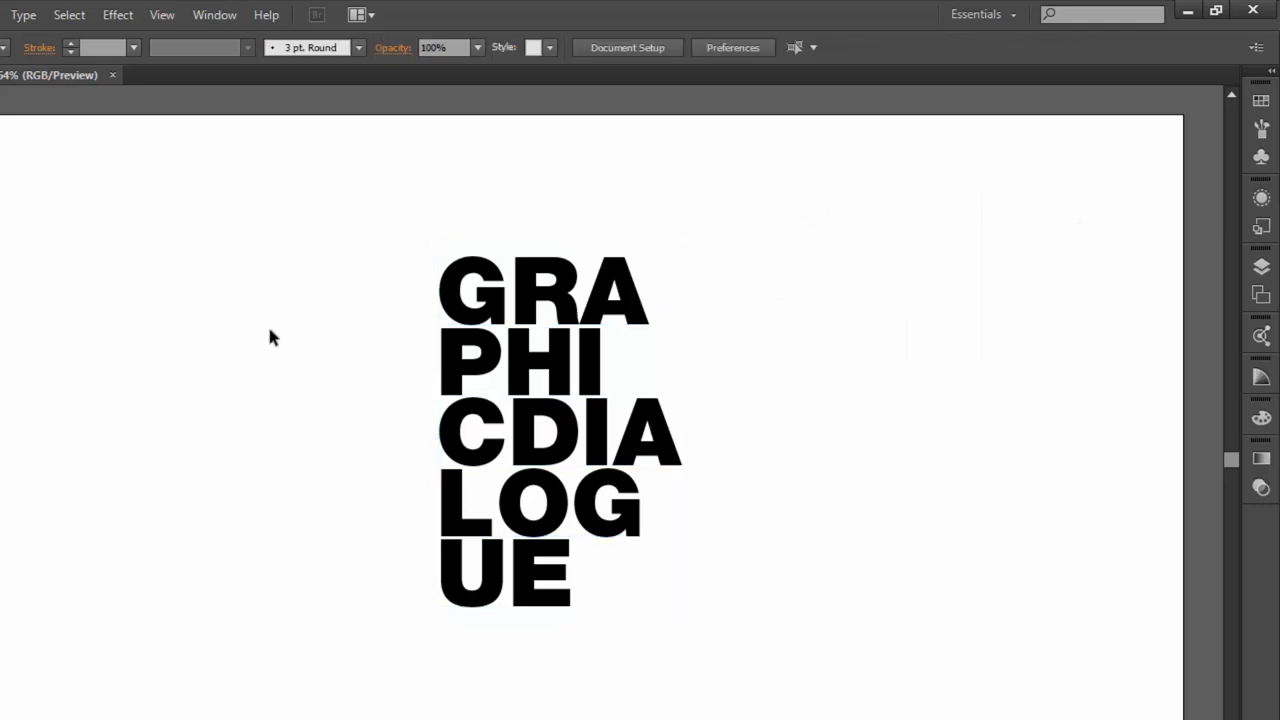
- Show rulers with Ctrl+R and bring up the context menu on the GRAPHICDIALOGUE text
scroll(727, 457, "up", 2)
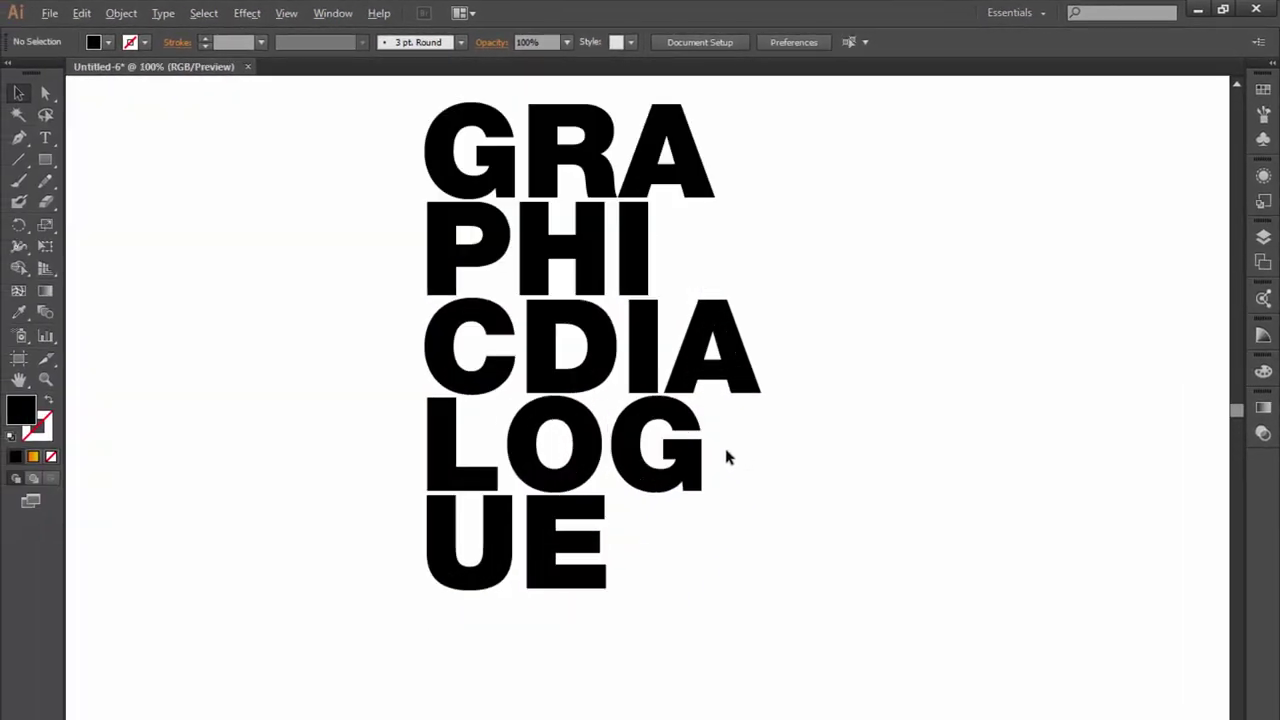
scroll(727, 457, "down", 1)
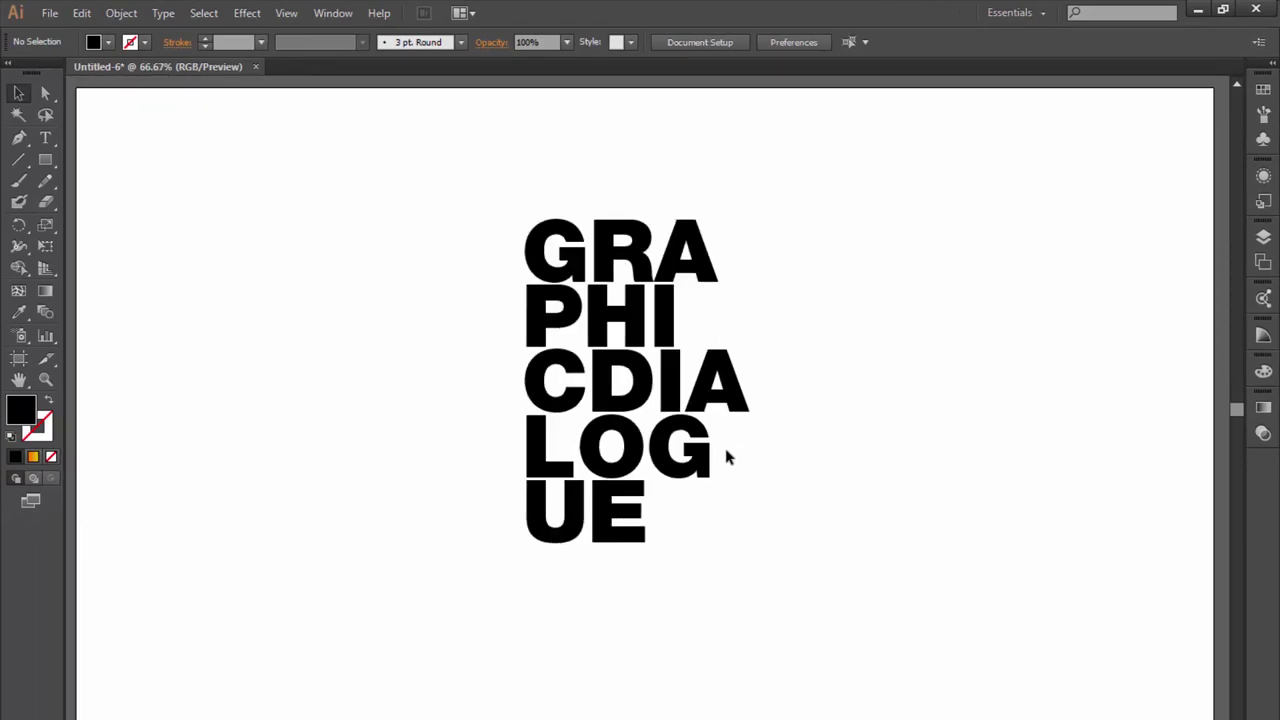
key("ctrl+r")
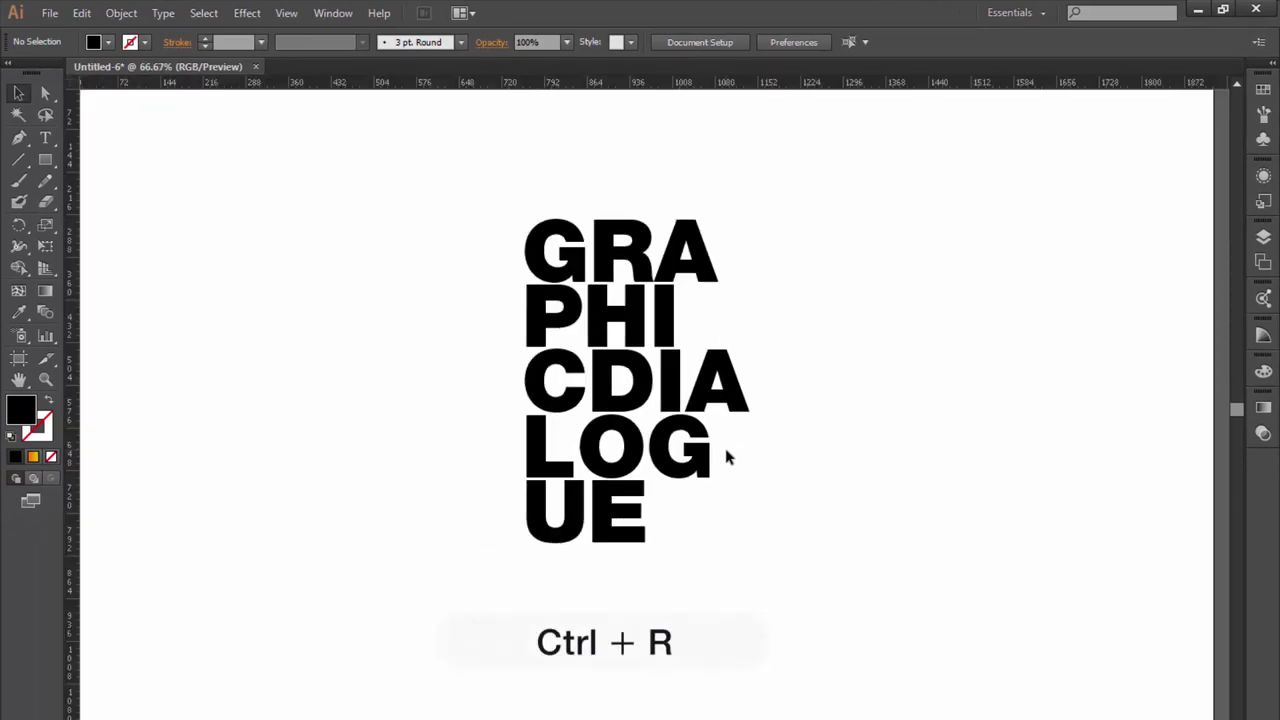
left_click(607, 252)
right_click(610, 255)
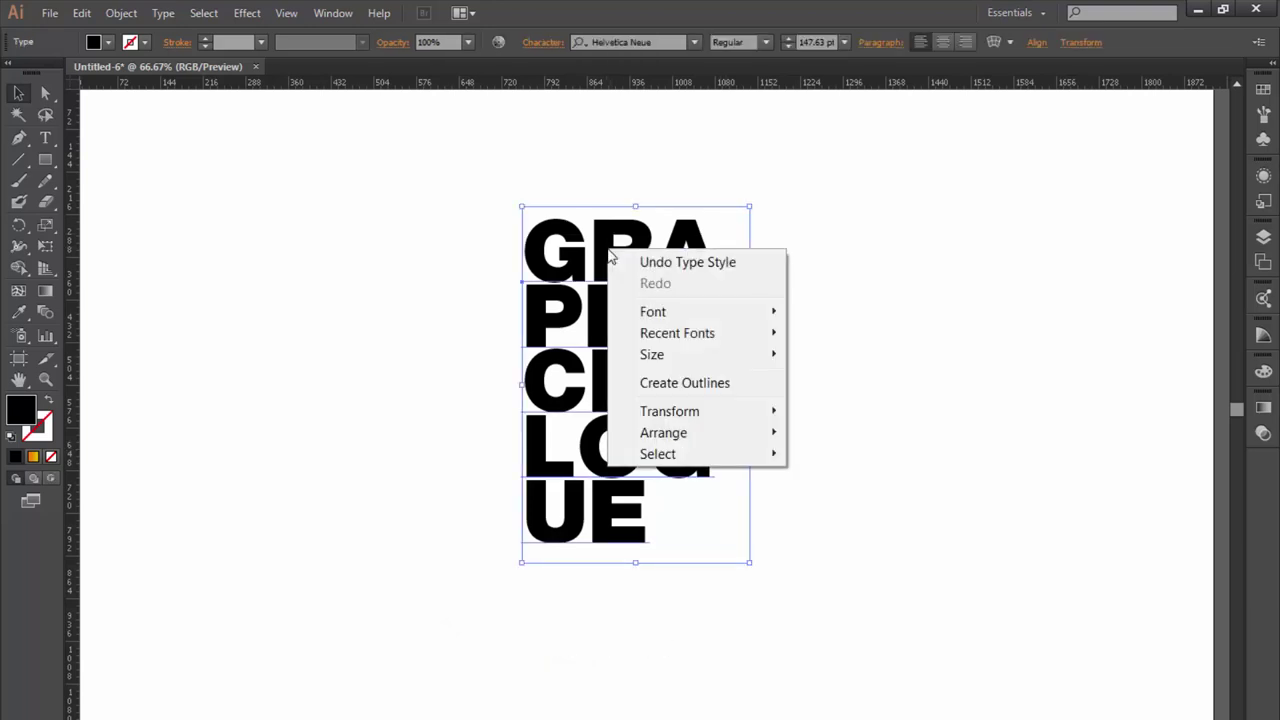
- Convert the lettering to outlines, ungroup the letters, and test-drag the A of GRA
left_click(660, 388)
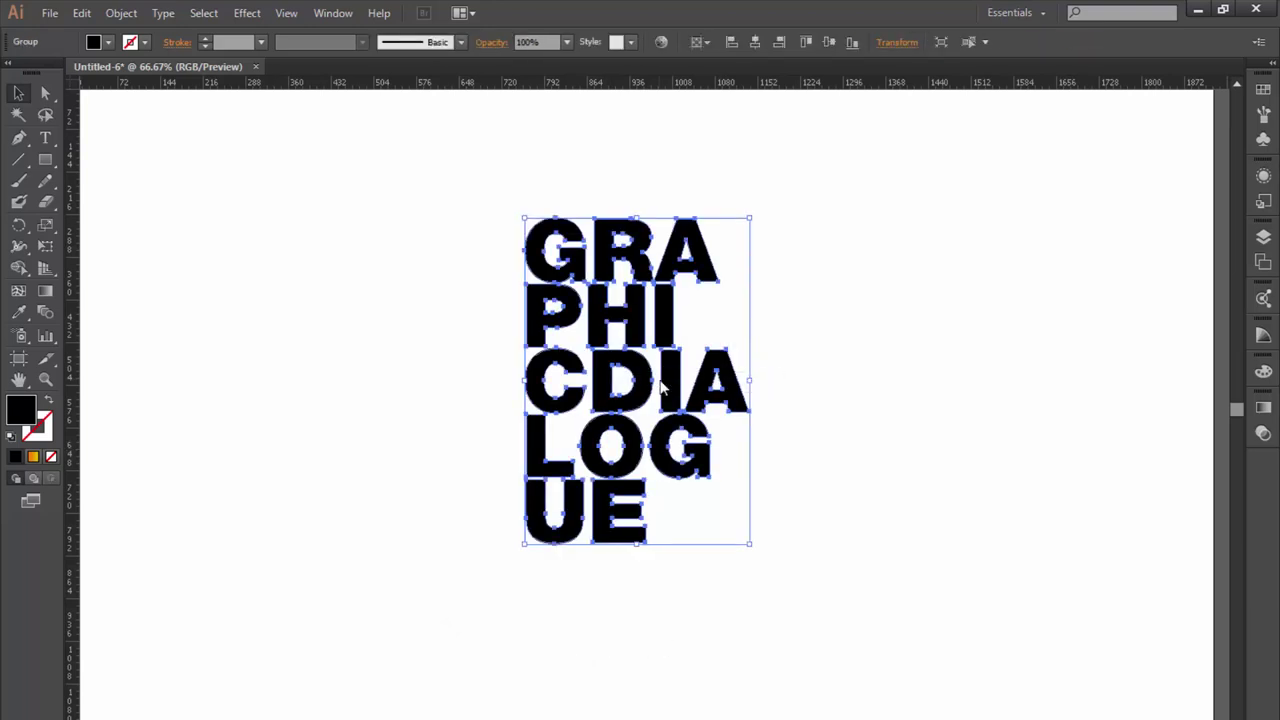
right_click(660, 306)
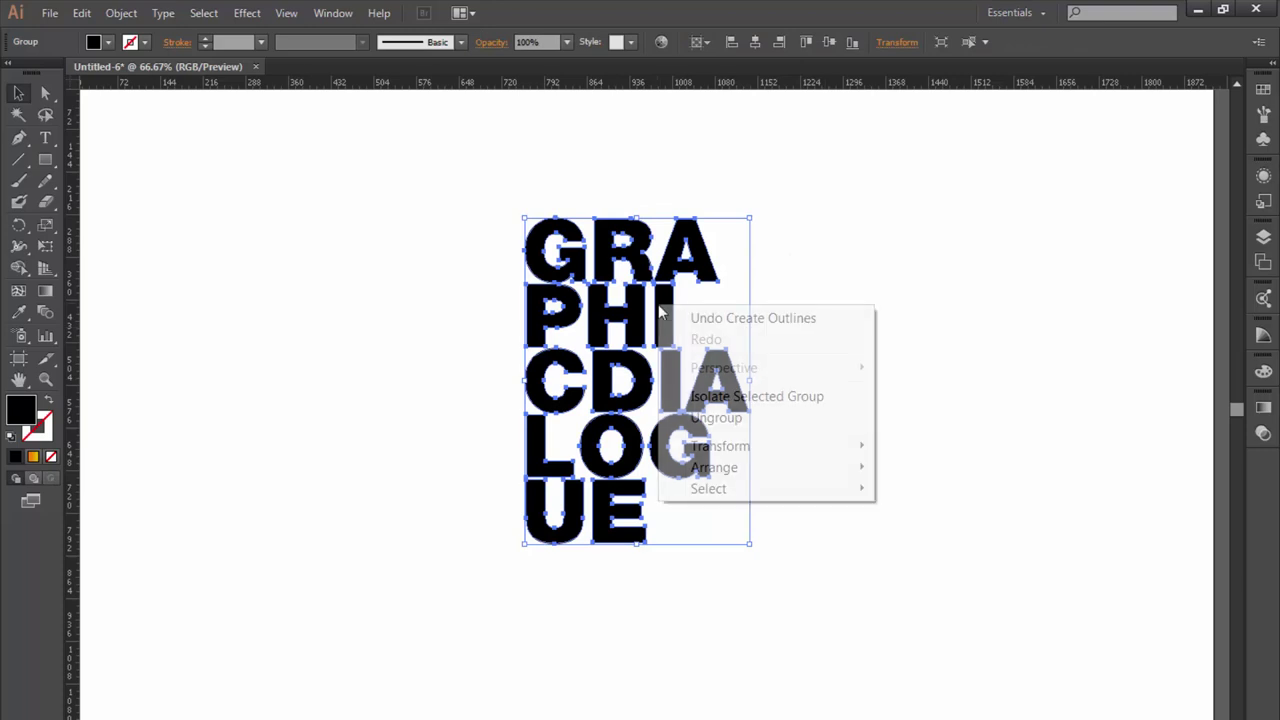
left_click(687, 420)
left_click(815, 305)
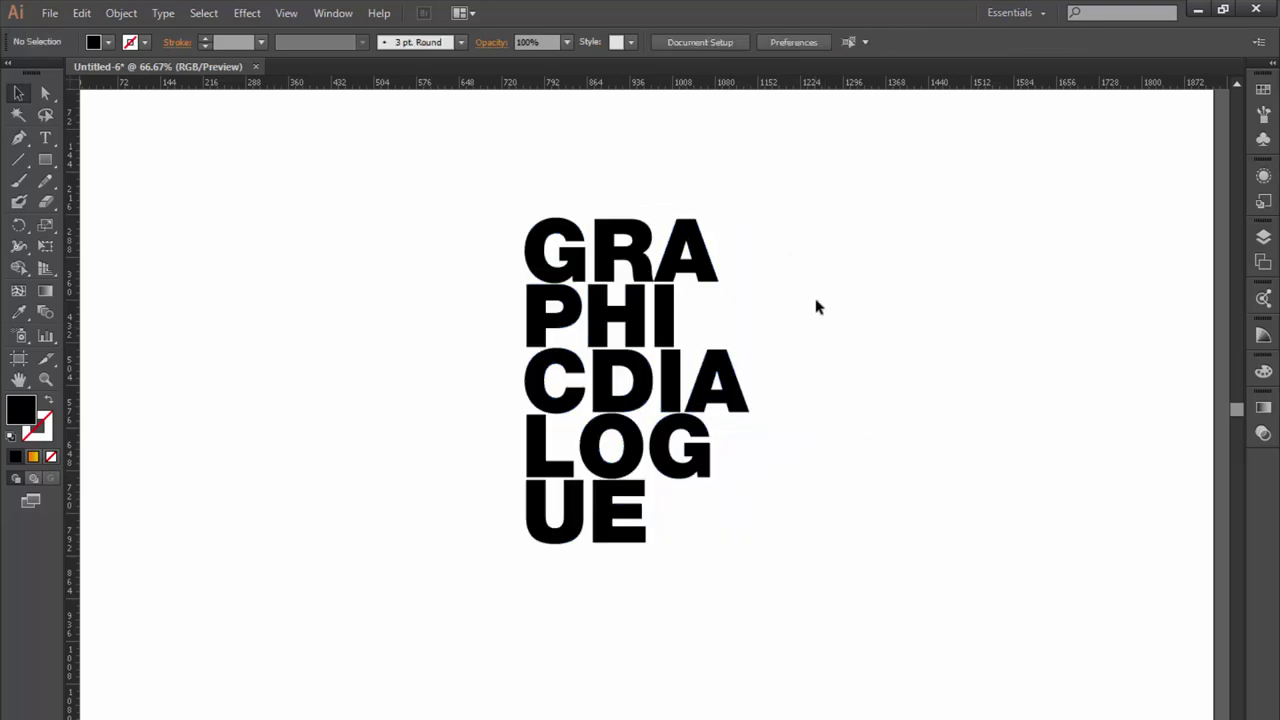
mouse_move(713, 275)
left_mouse_down()
mouse_move(750, 250)
mouse_move(514, 246)
left_mouse_up()
- Undo the stray A move and group the GRA letters into one unit
key("ctrl+z")
left_click(808, 234)
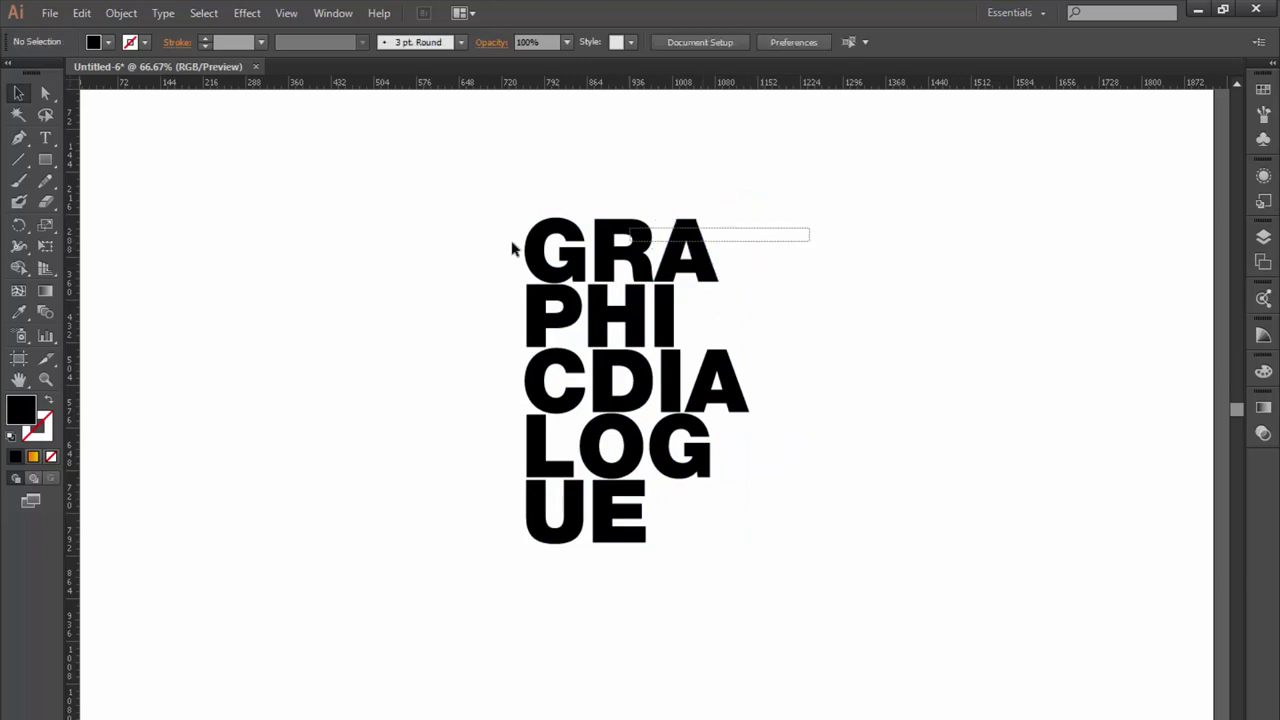
key("ctrl+g")
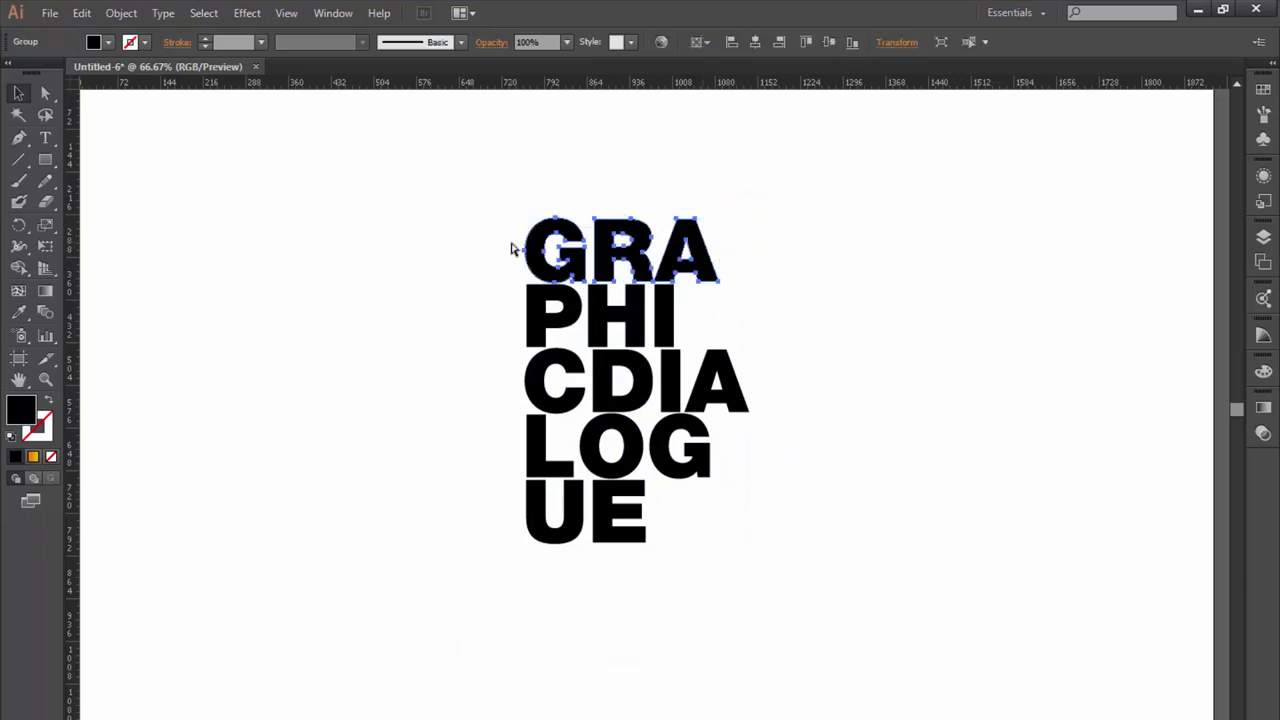
left_click(505, 249)
left_click_drag(555, 230, 821, 257)
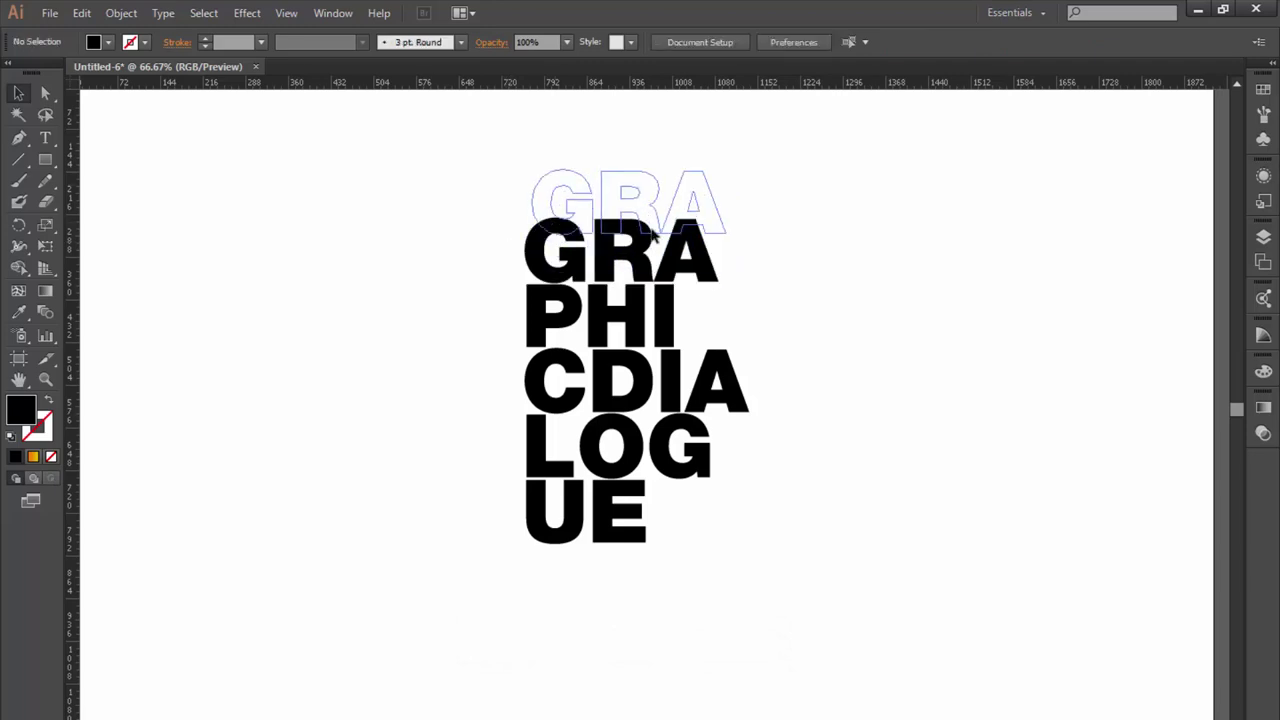
key("ctrl+z")
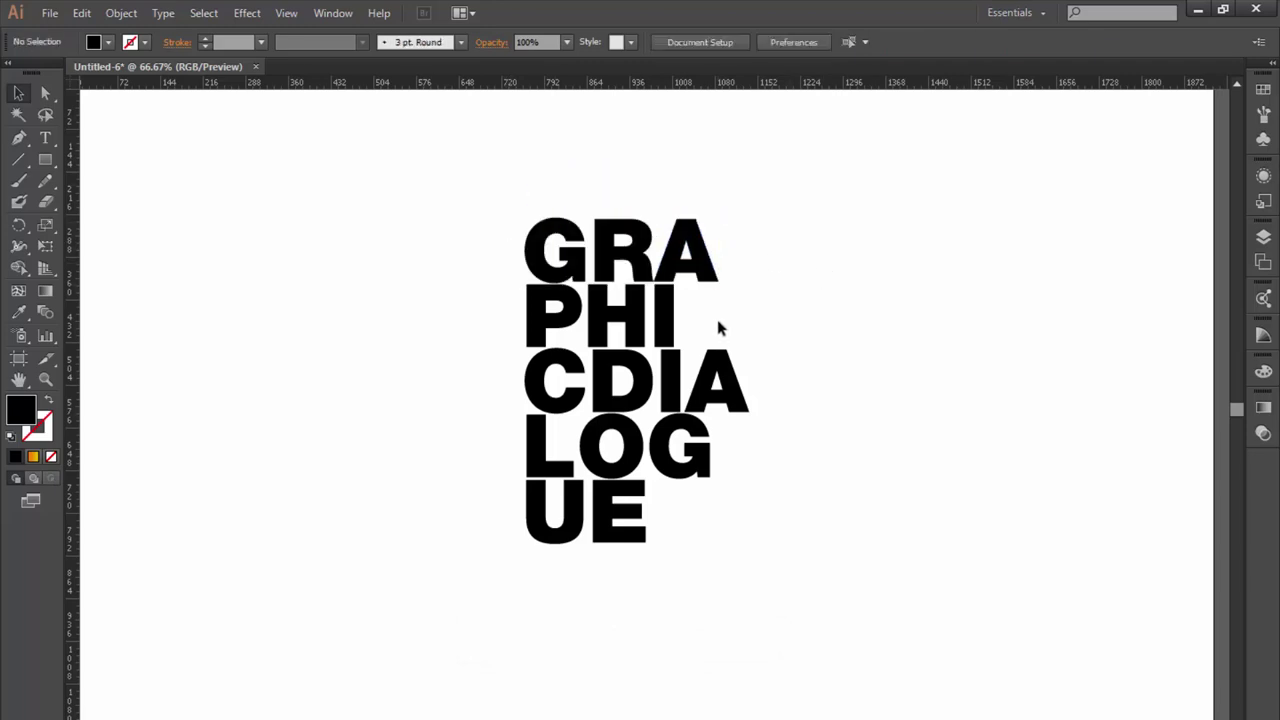
- Group the PHI letters and the CDIA letters, each as its own group
left_click_drag(715, 314, 522, 320)
key("ctrl+g")
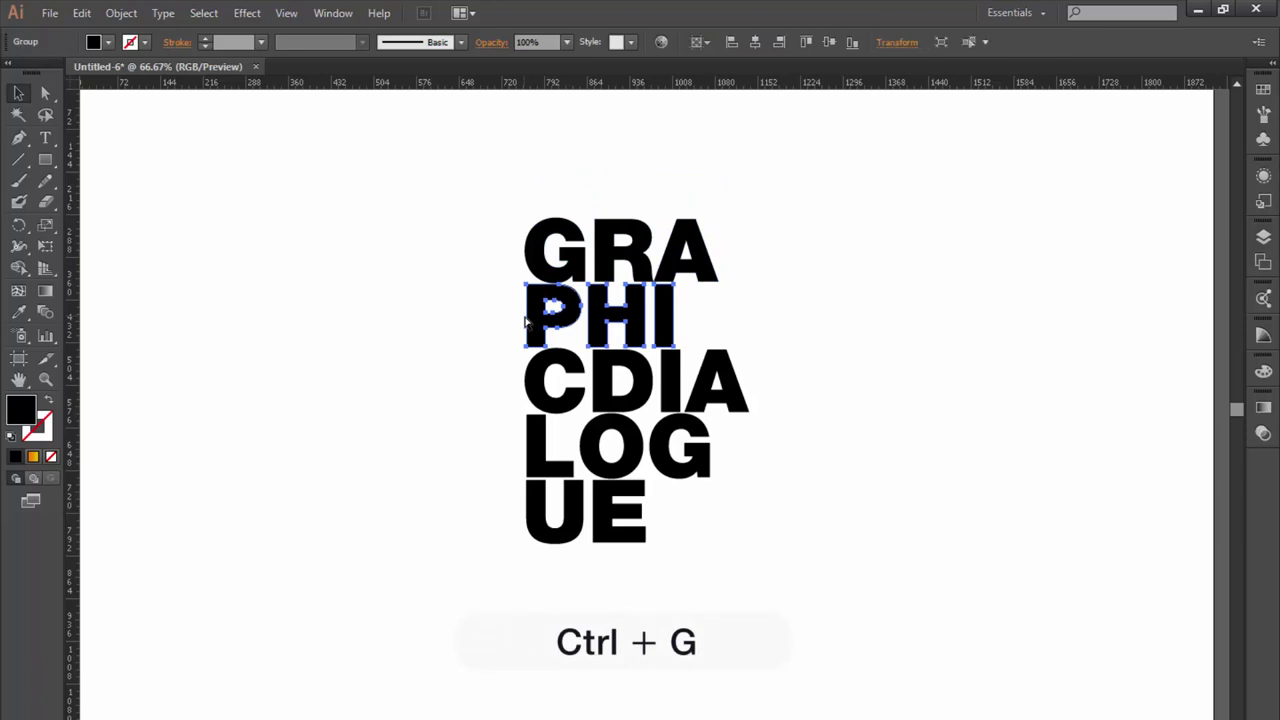
left_click_drag(508, 377, 783, 385)
key("ctrl+g")
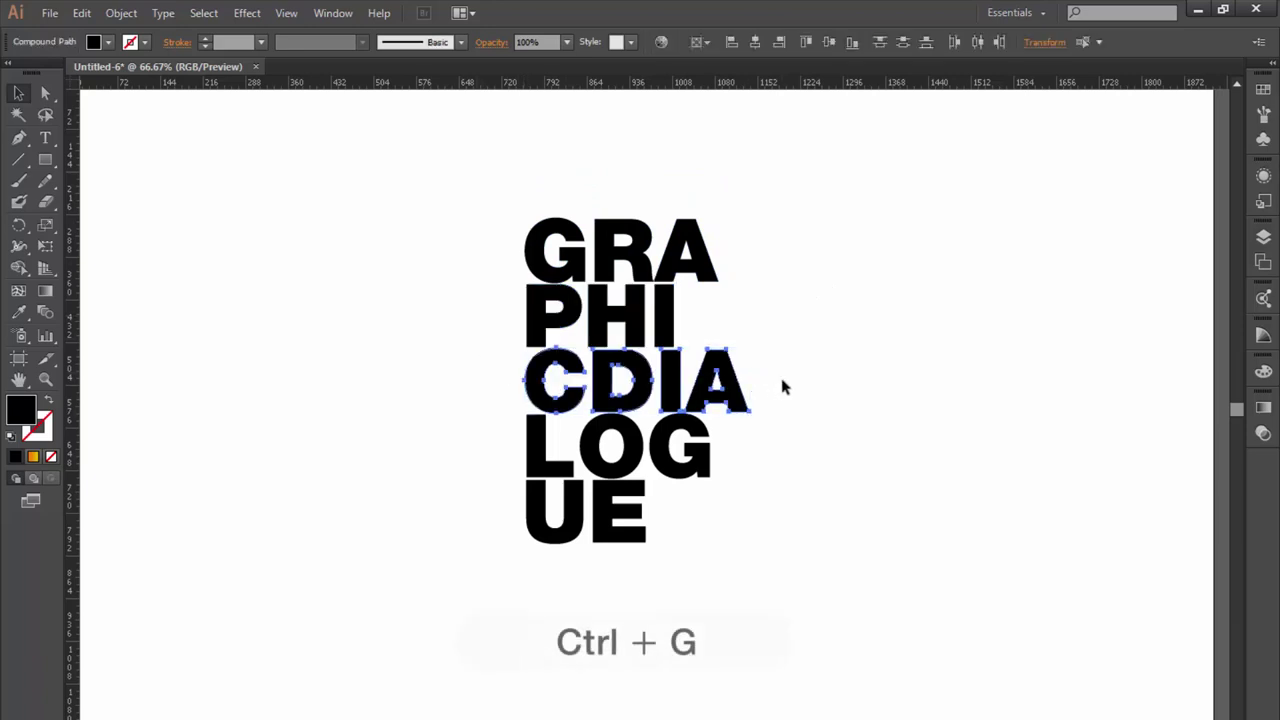
- Group the LOG and UE lines separately and confirm UE selects as one group
left_click(760, 452)
left_click_drag(760, 452, 508, 449)
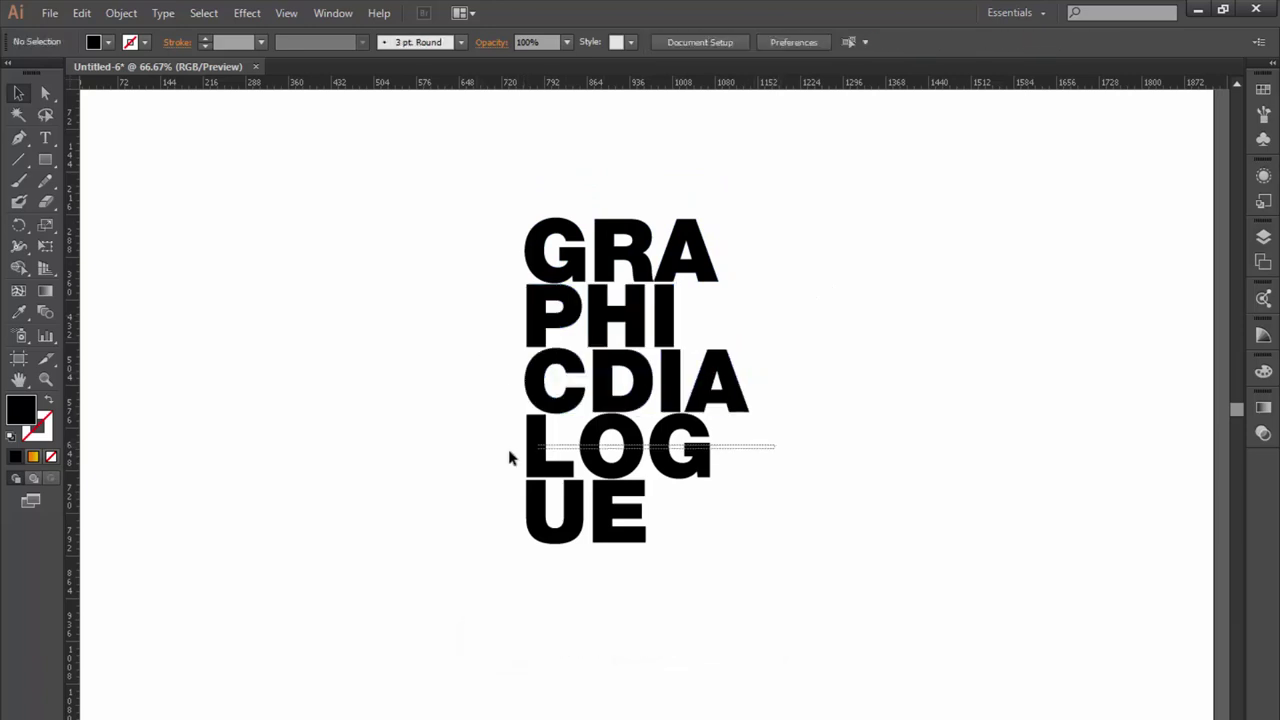
key("ctrl+g")
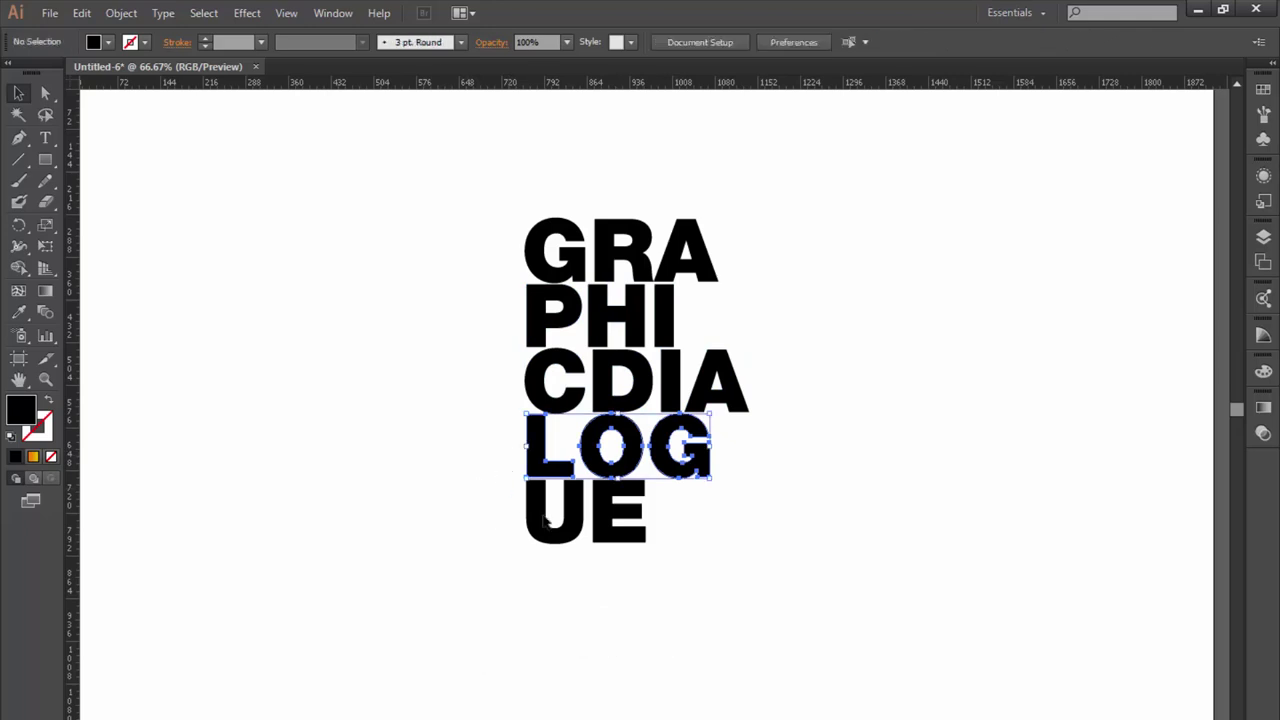
left_click_drag(488, 514, 652, 521)
key("ctrl+g")
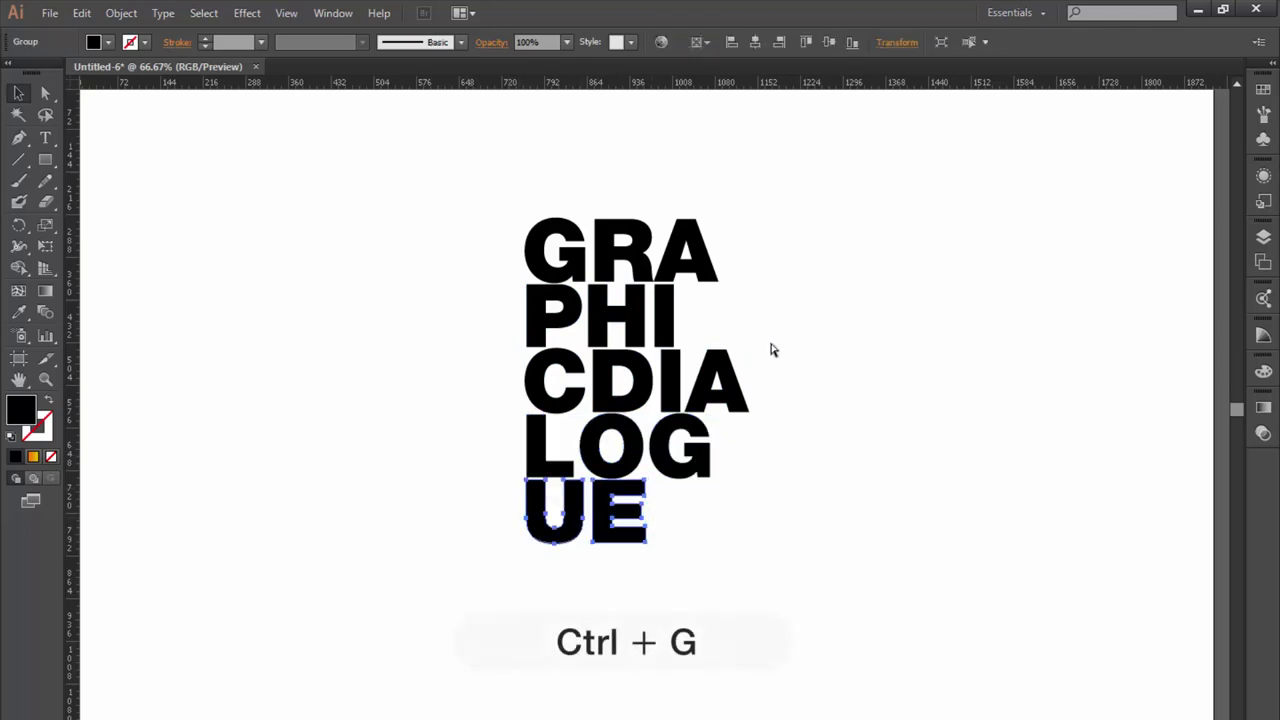
left_click(786, 256)
left_click(622, 518)
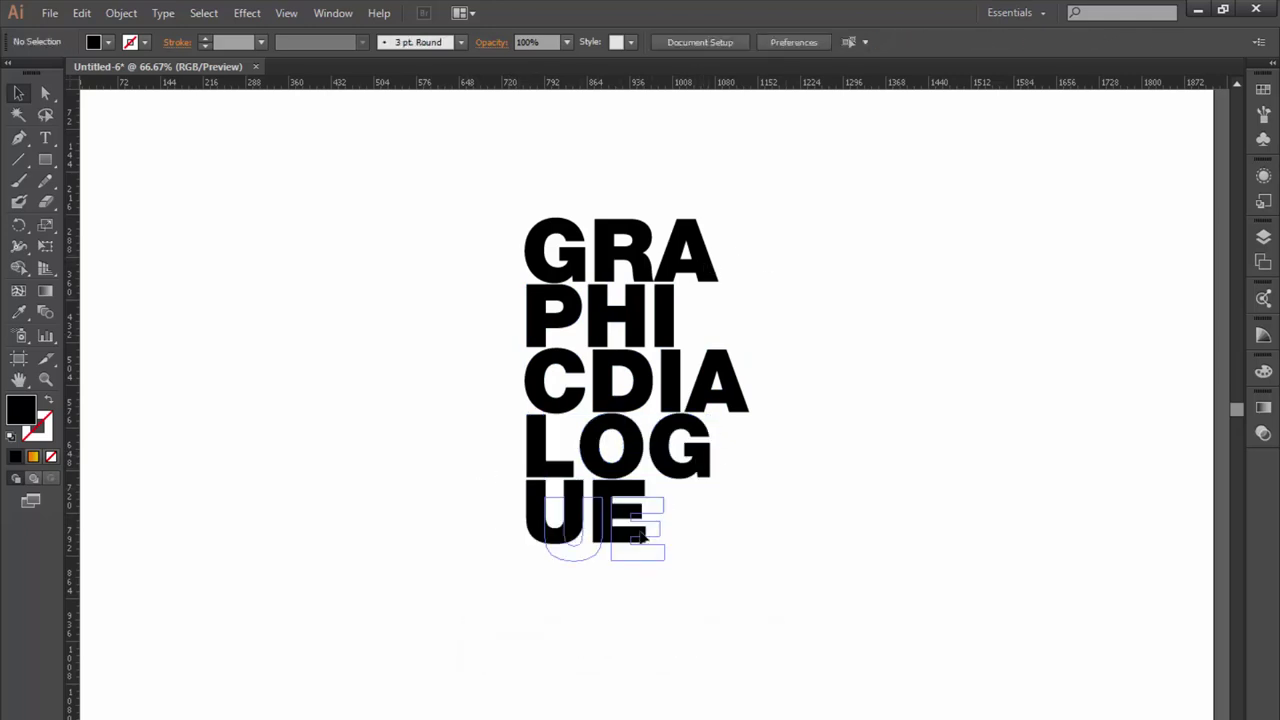
left_click(765, 316)
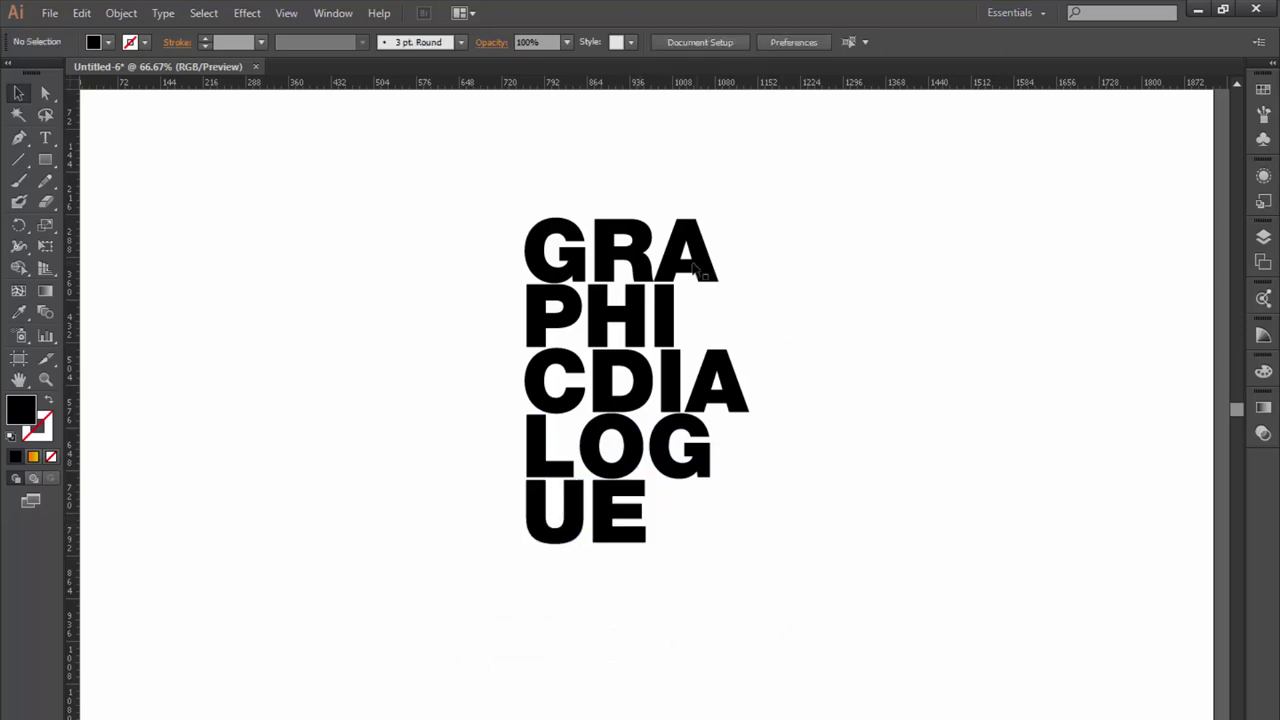
scroll(692, 265, "up", 3)
- Add a vertical guide from the left ruler aligned to the R's left edge
scroll(497, 210, "up", 1)
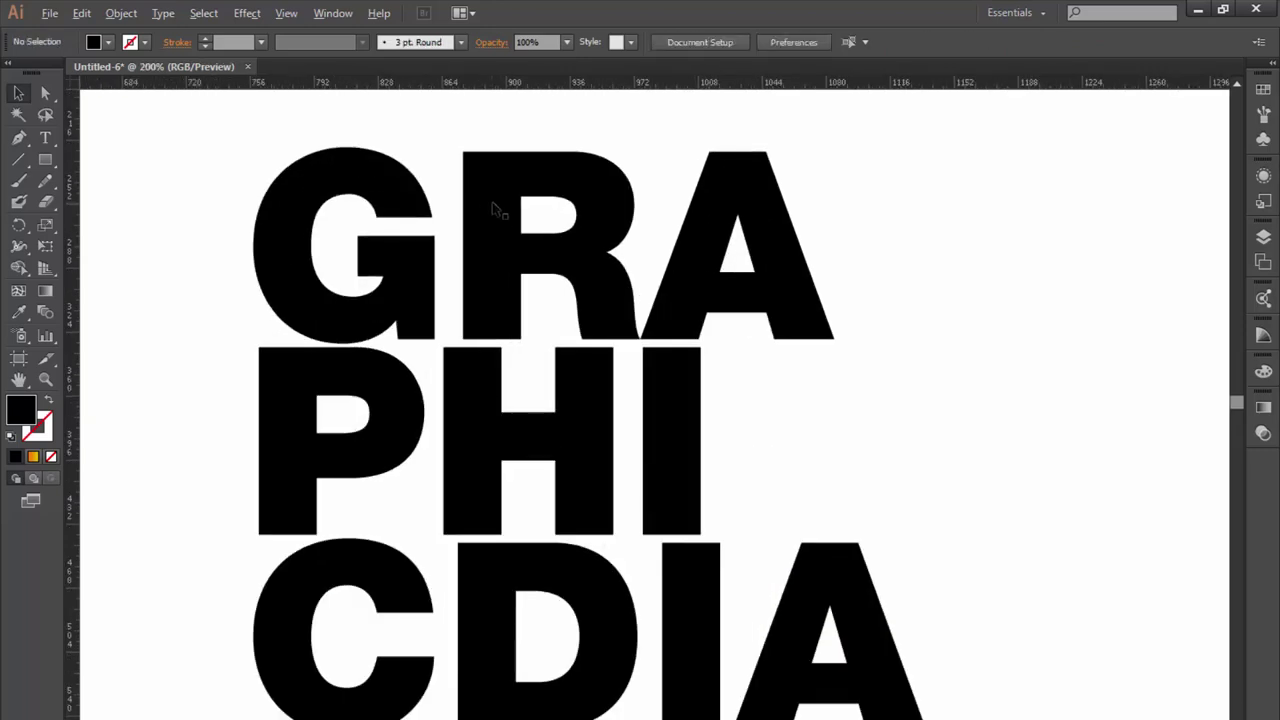
scroll(470, 198, "up", 1)
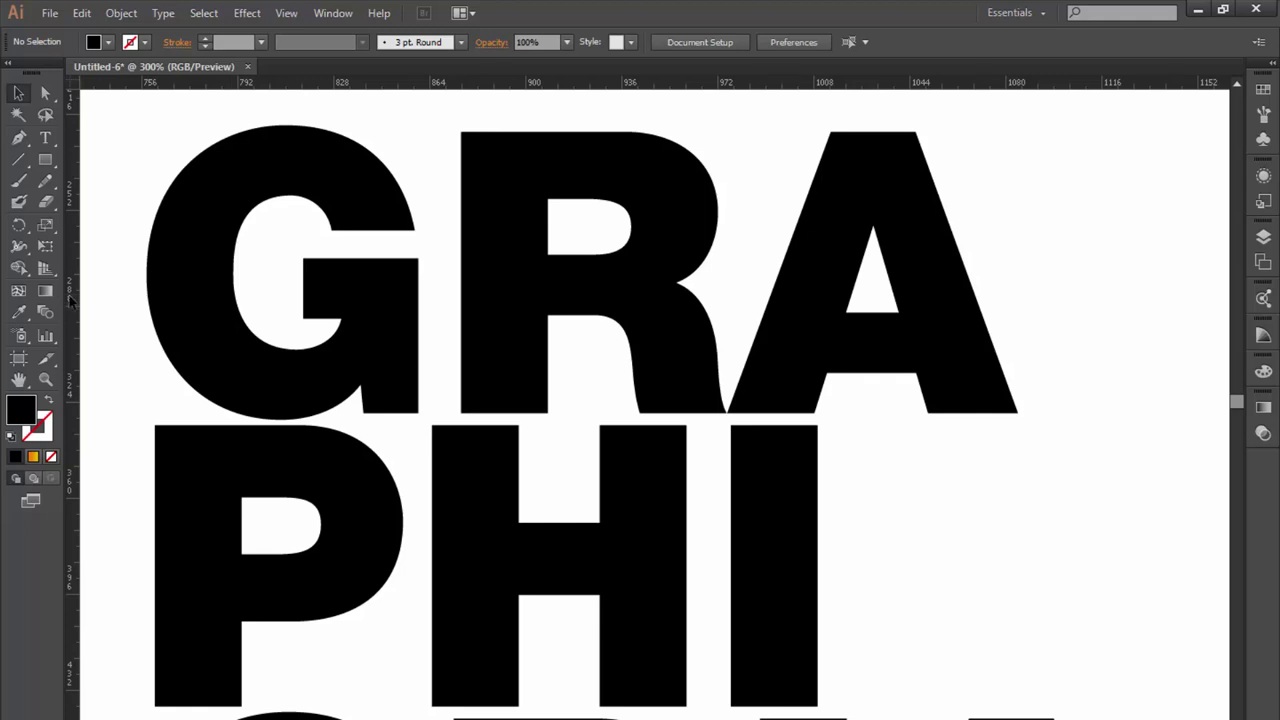
left_click_drag(70, 300, 461, 370)
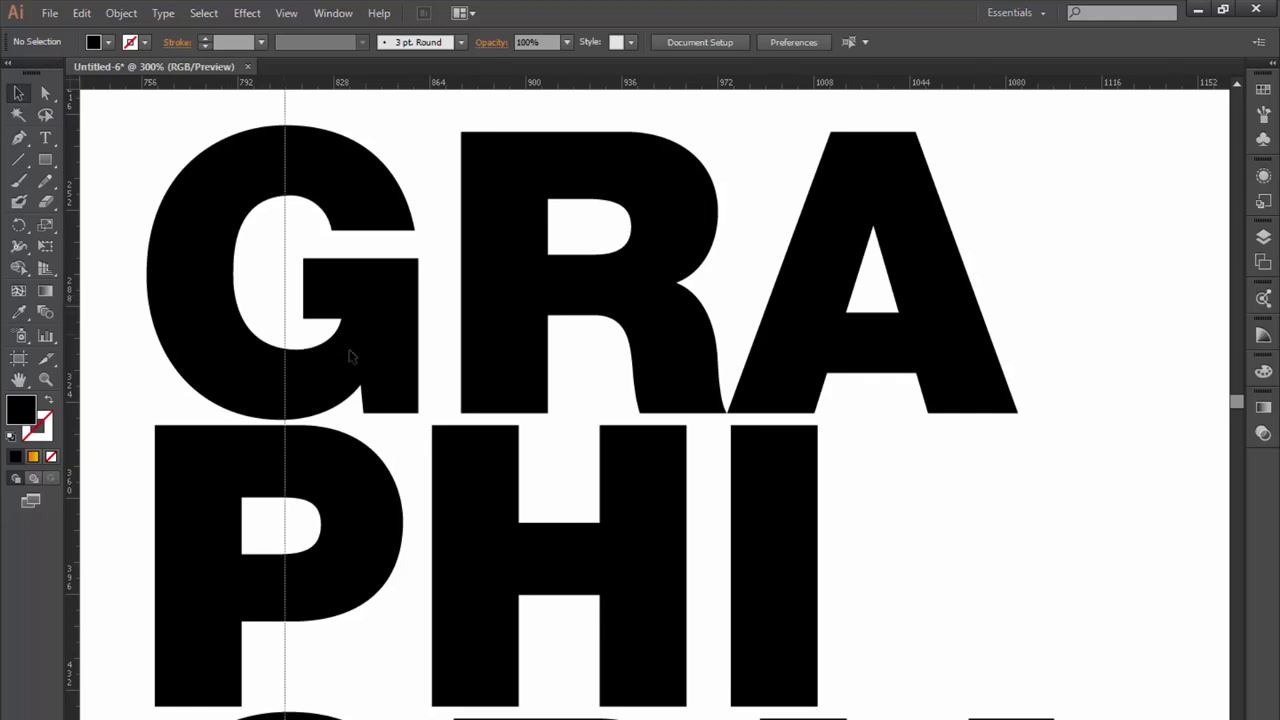
left_click(461, 370)
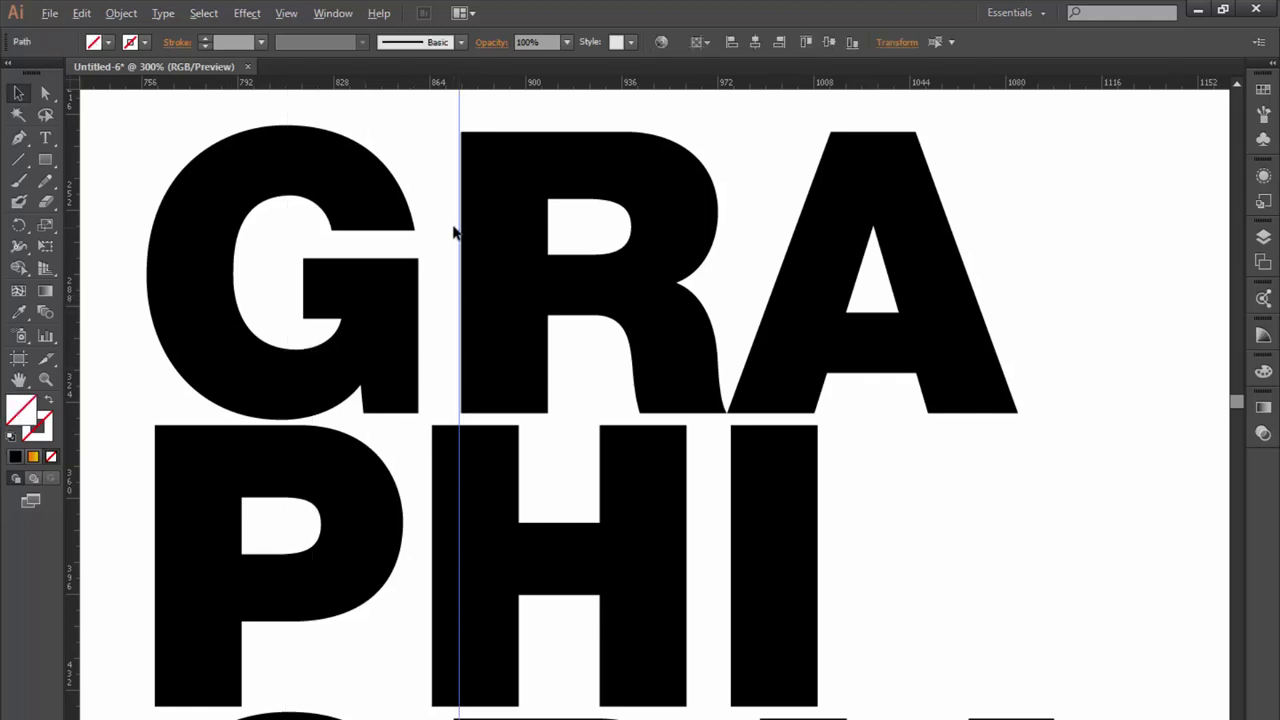
scroll(453, 232, "up", 2)
scroll(494, 180, "up", 1)
scroll(494, 177, "up", 2)
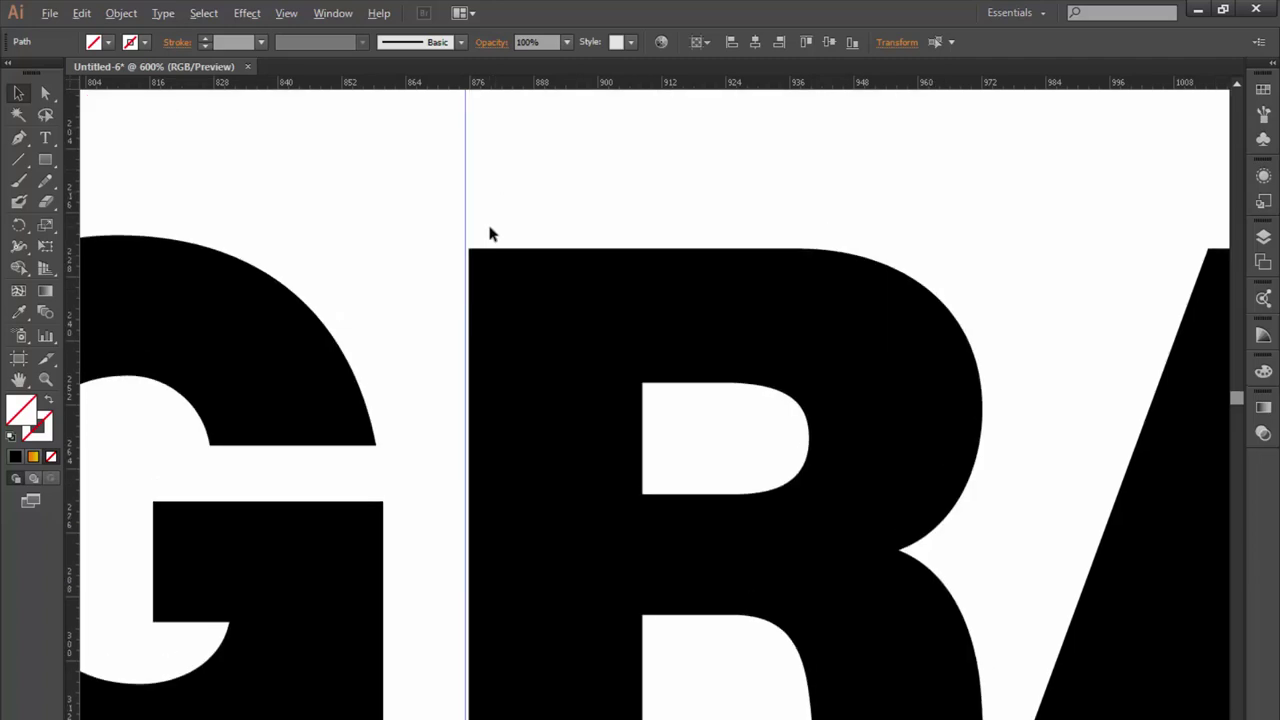
scroll(489, 233, "up", 2)
left_click(455, 335)
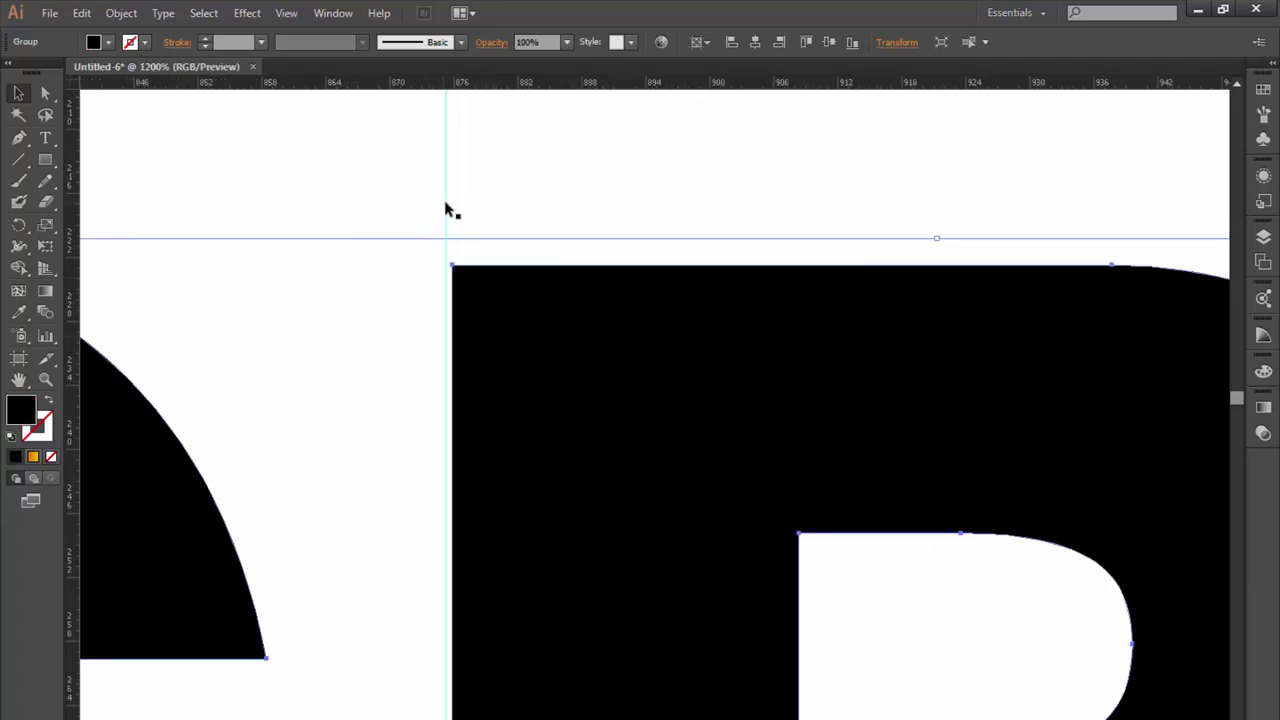
left_click_drag(447, 207, 452, 208)
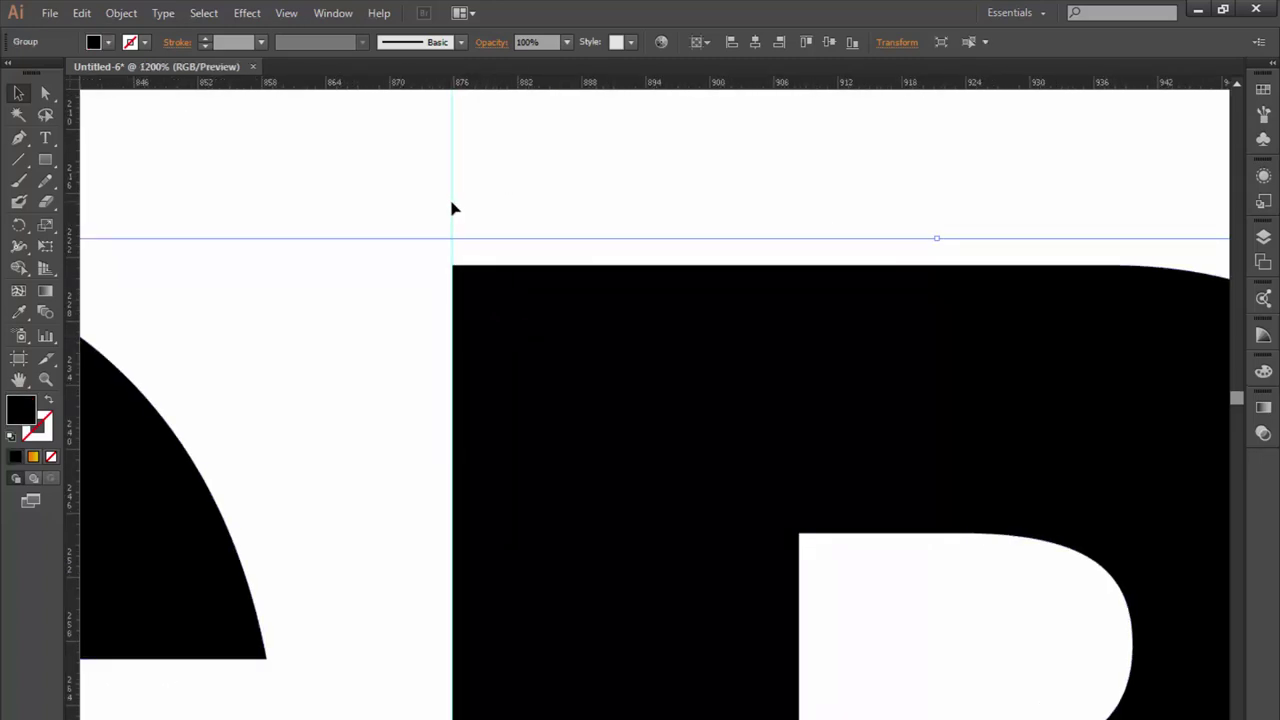
left_click(589, 206)
- Shift the PHI line right so the P sits on the vertical guide
scroll(560, 343, "down", 1)
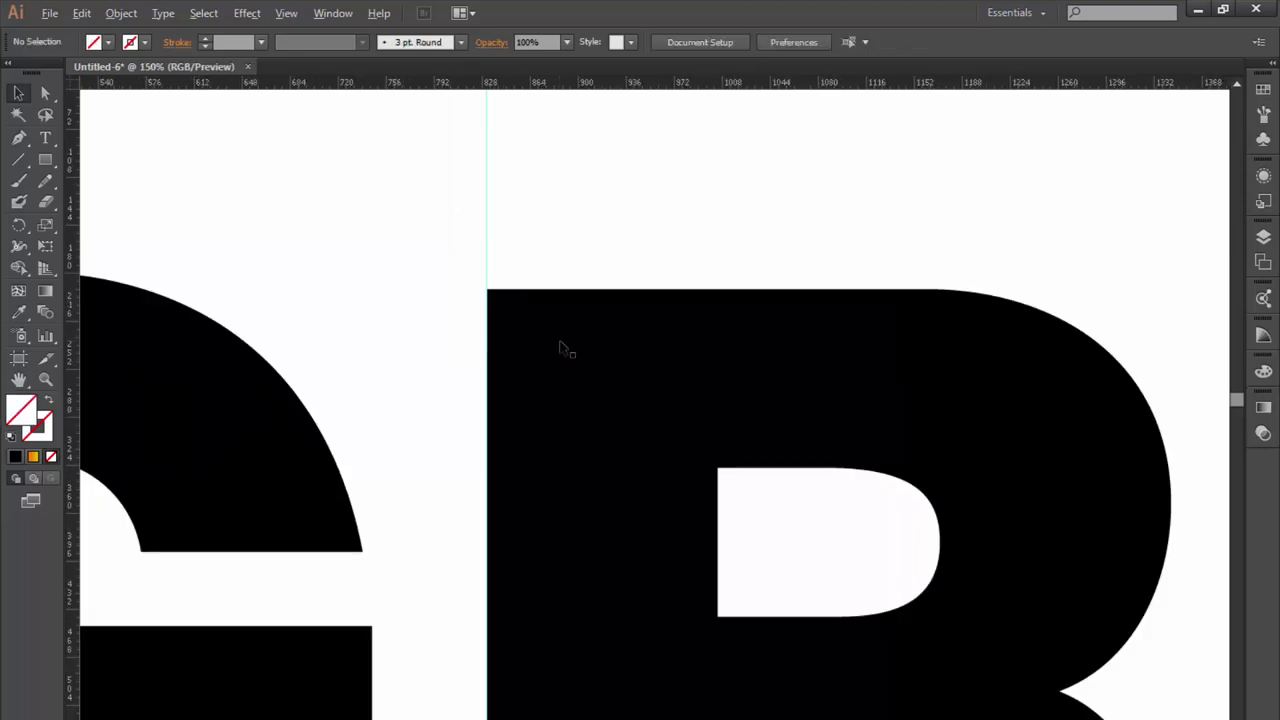
scroll(560, 343, "down", 5)
scroll(679, 413, "down", 2)
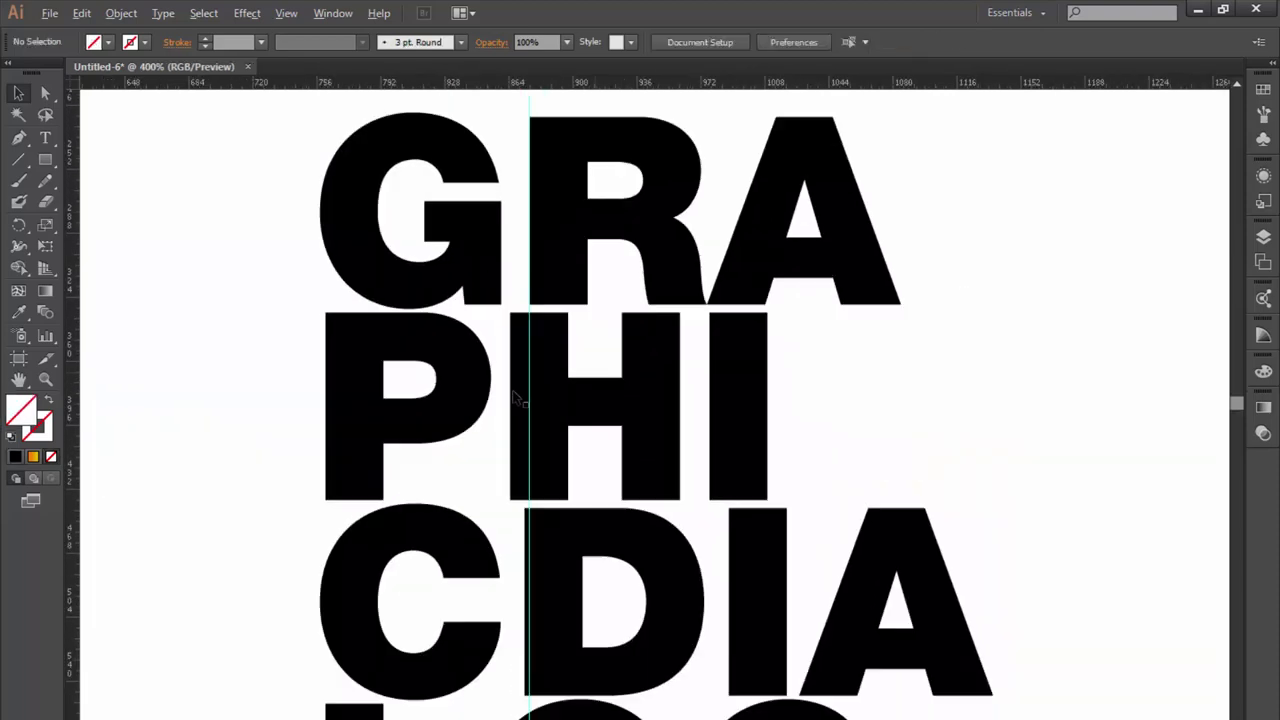
scroll(679, 413, "up", 3)
left_click_drag(490, 420, 900, 423)
scroll(500, 443, "down", 5)
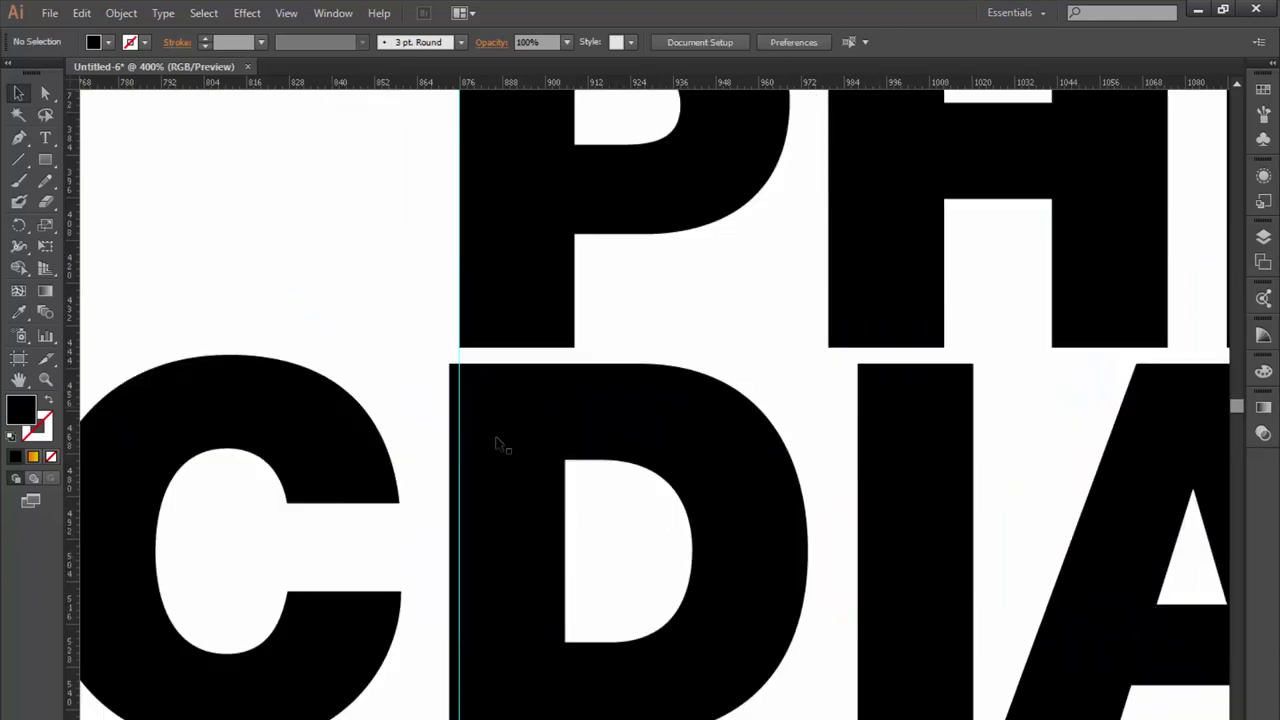
scroll(505, 443, "down", 3)
scroll(509, 420, "up", 3)
left_click_drag(489, 421, 508, 421)
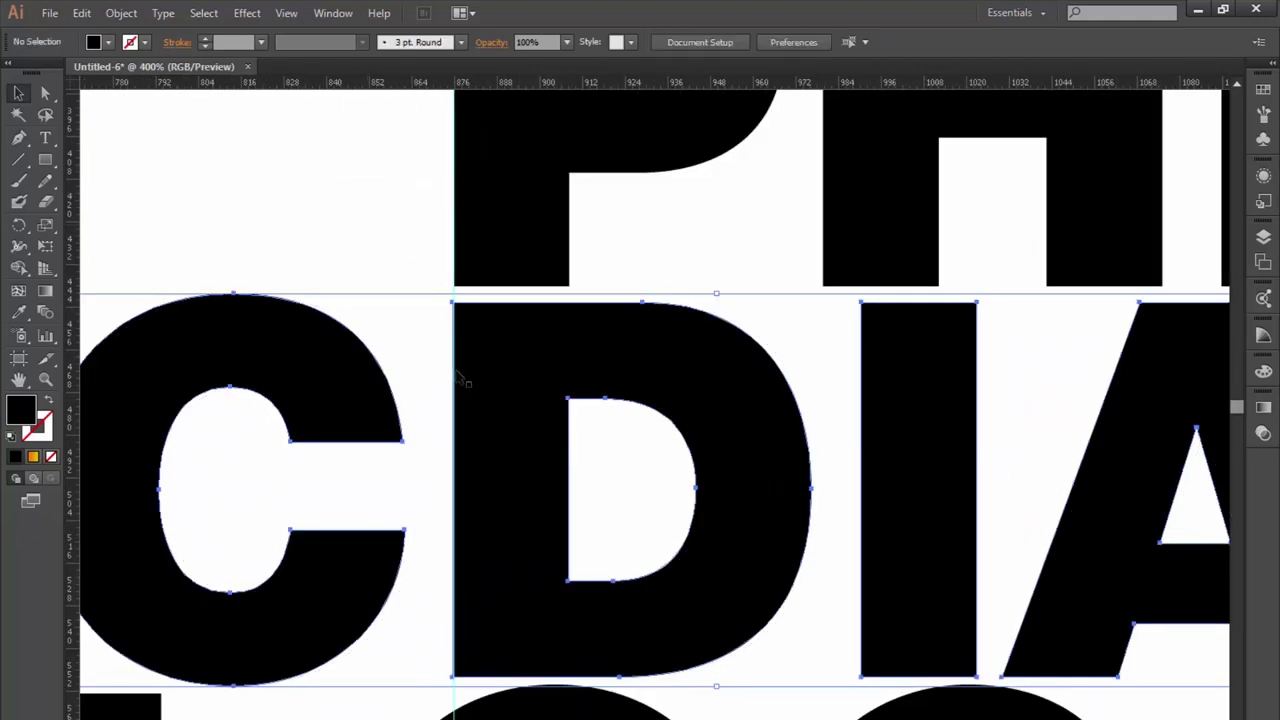
scroll(505, 415, "up", 2)
scroll(502, 385, "up", 5)
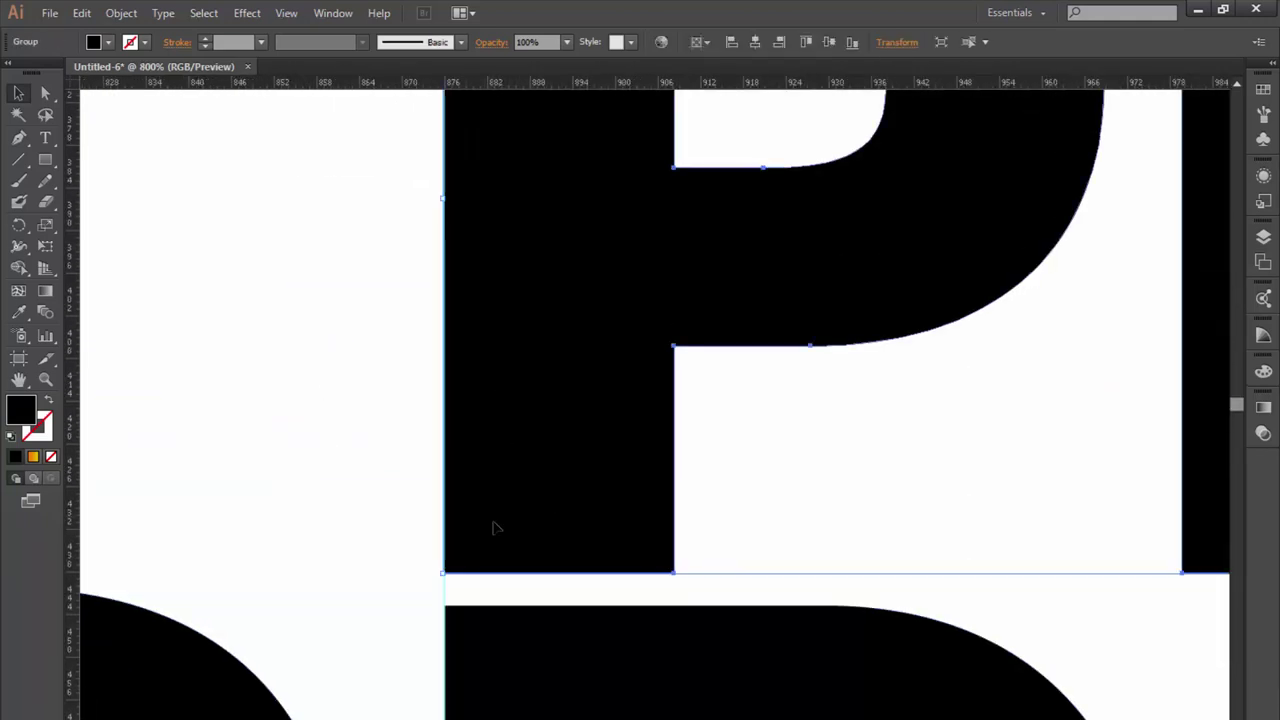
- Fit the artboard in view and shift the LOG and UE lines right onto the guide
key("ctrl+shift+a")
scroll(480, 450, "down", 5)
scroll(440, 450, "up", 3)
left_click_drag(440, 450, 747, 450)
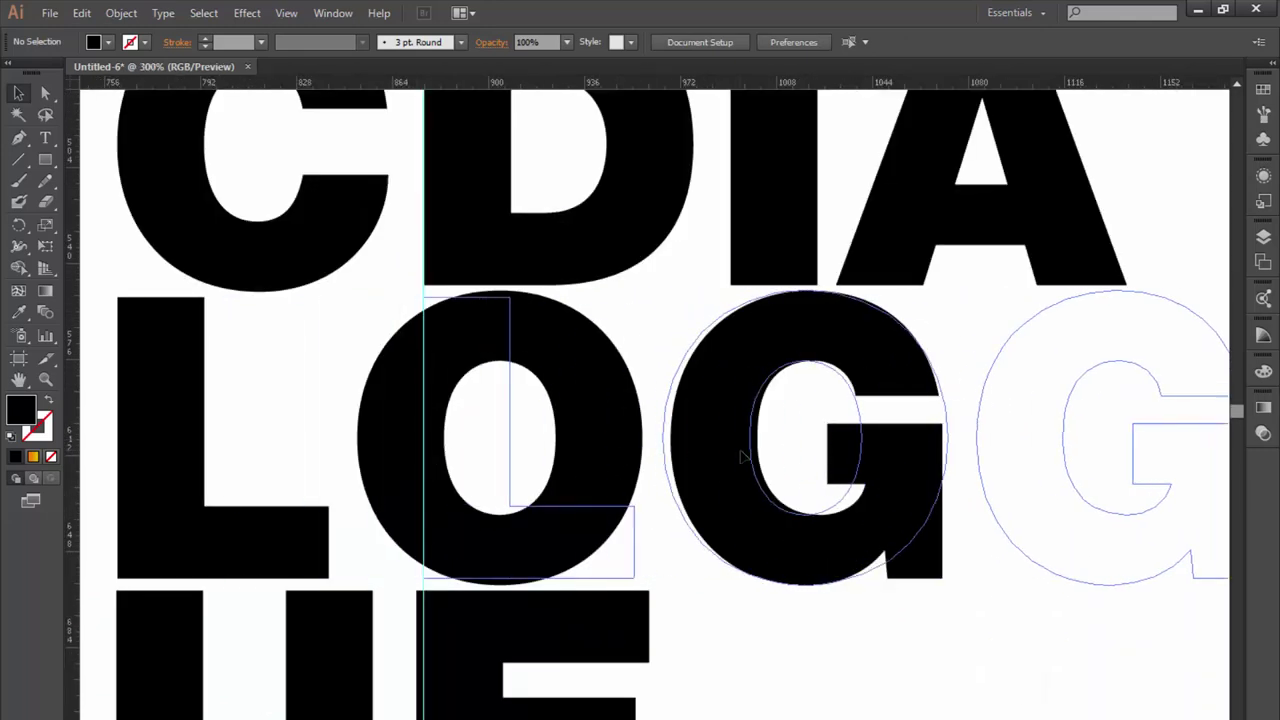
scroll(314, 448, "down", 3)
scroll(314, 448, "down", 2)
left_click_drag(465, 495, 772, 495)
scroll(772, 495, "down", 4)
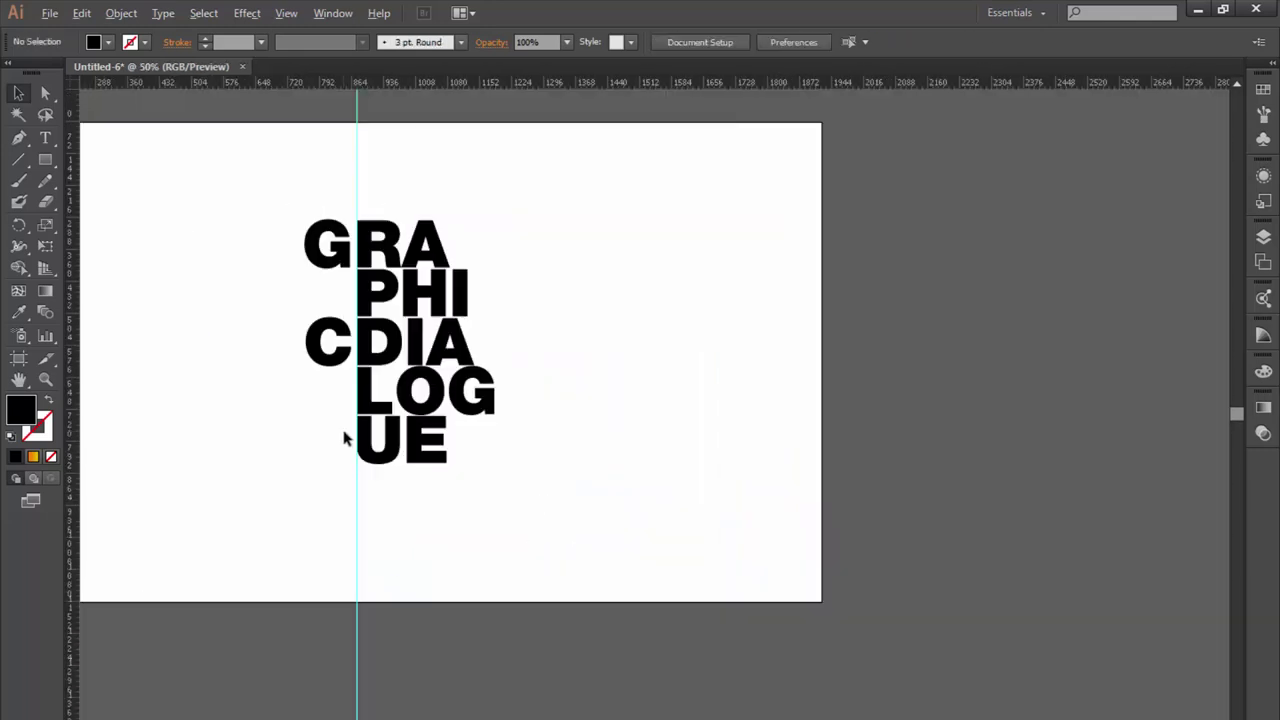
scroll(445, 313, "up", 2)
scroll(445, 313, "up", 1)
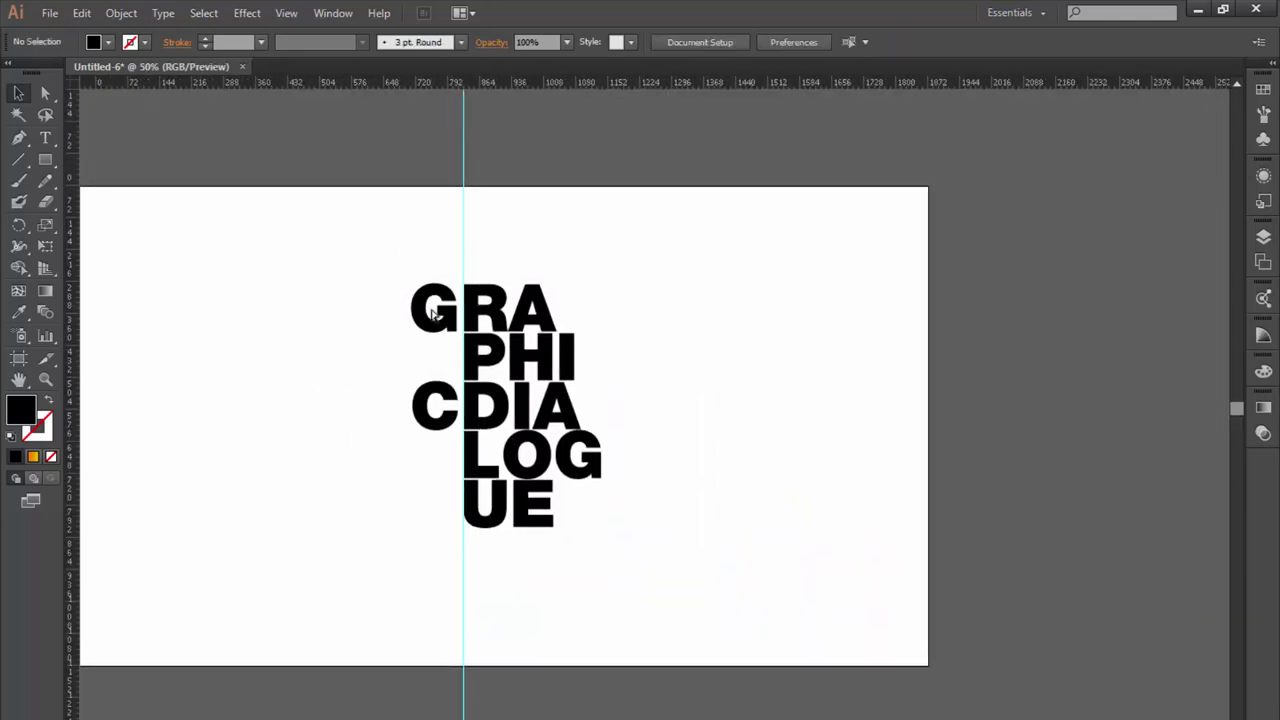
scroll(466, 371, "left", 1)
scroll(473, 370, "up", 2)
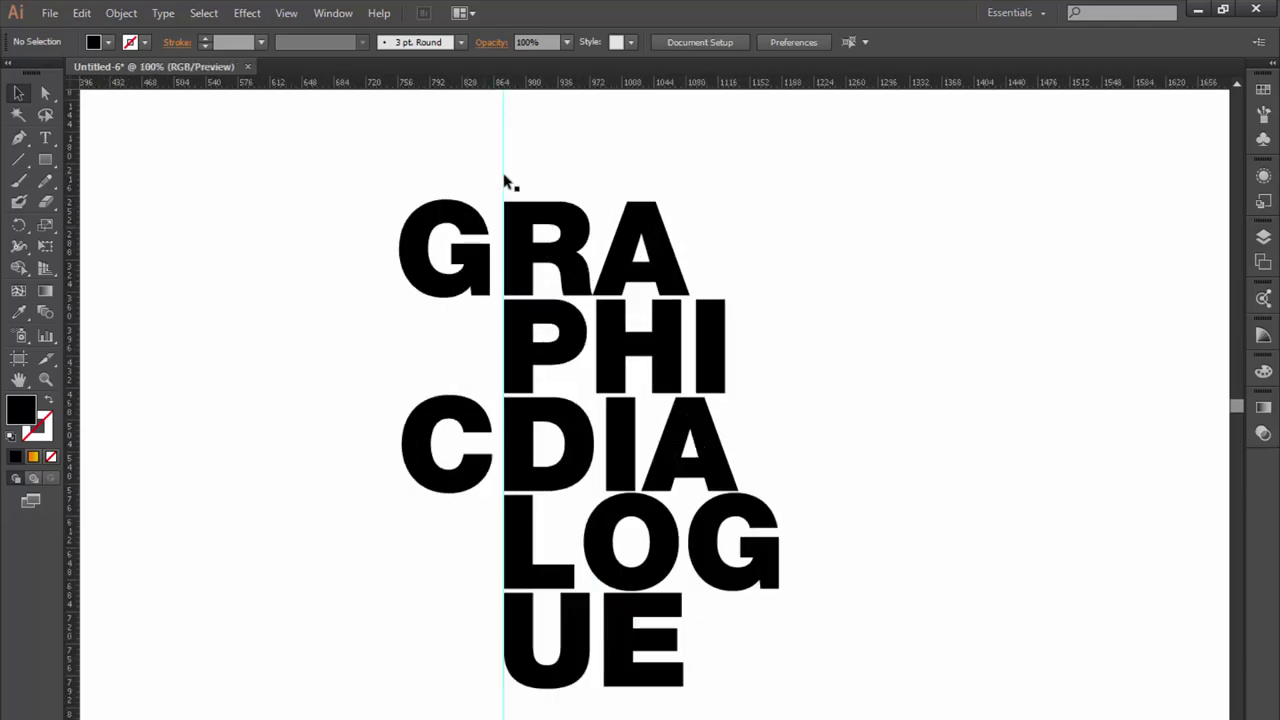
- Delete the vertical guide, then combine all five GRAPHICDIALOGUE letter rows into one group
left_click(504, 180)
key("Delete")
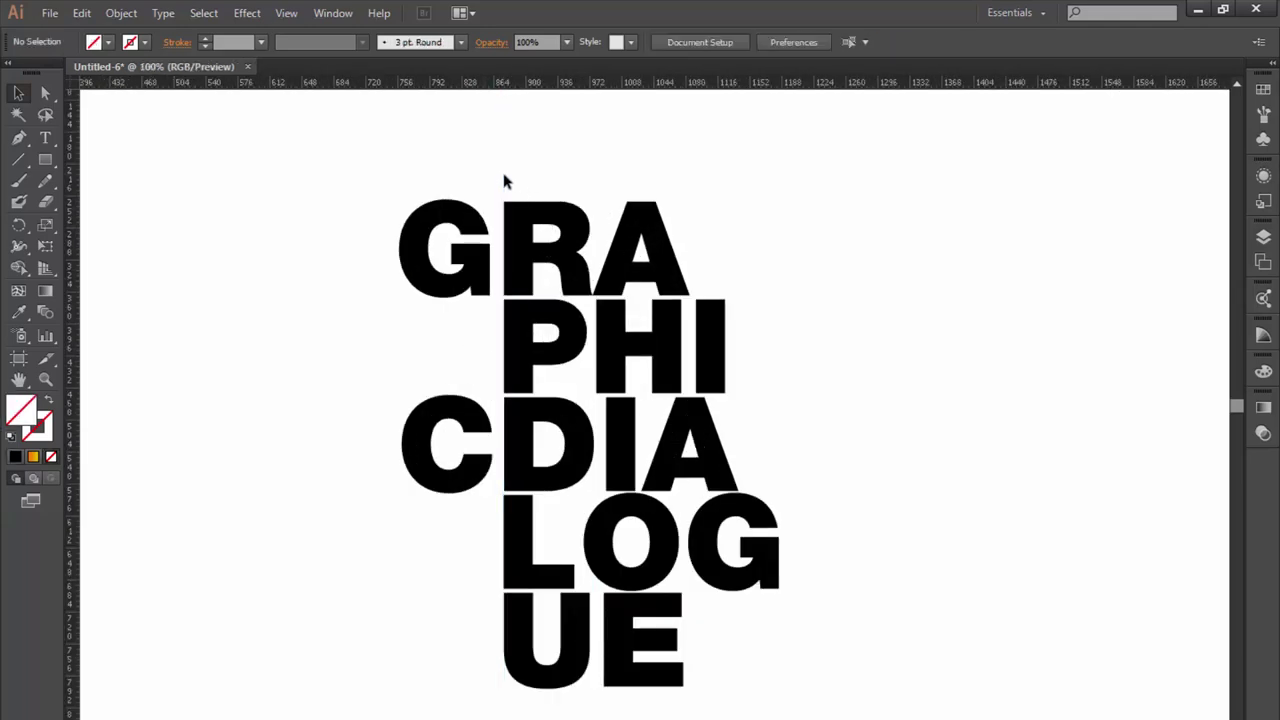
scroll(506, 186, "down", 1)
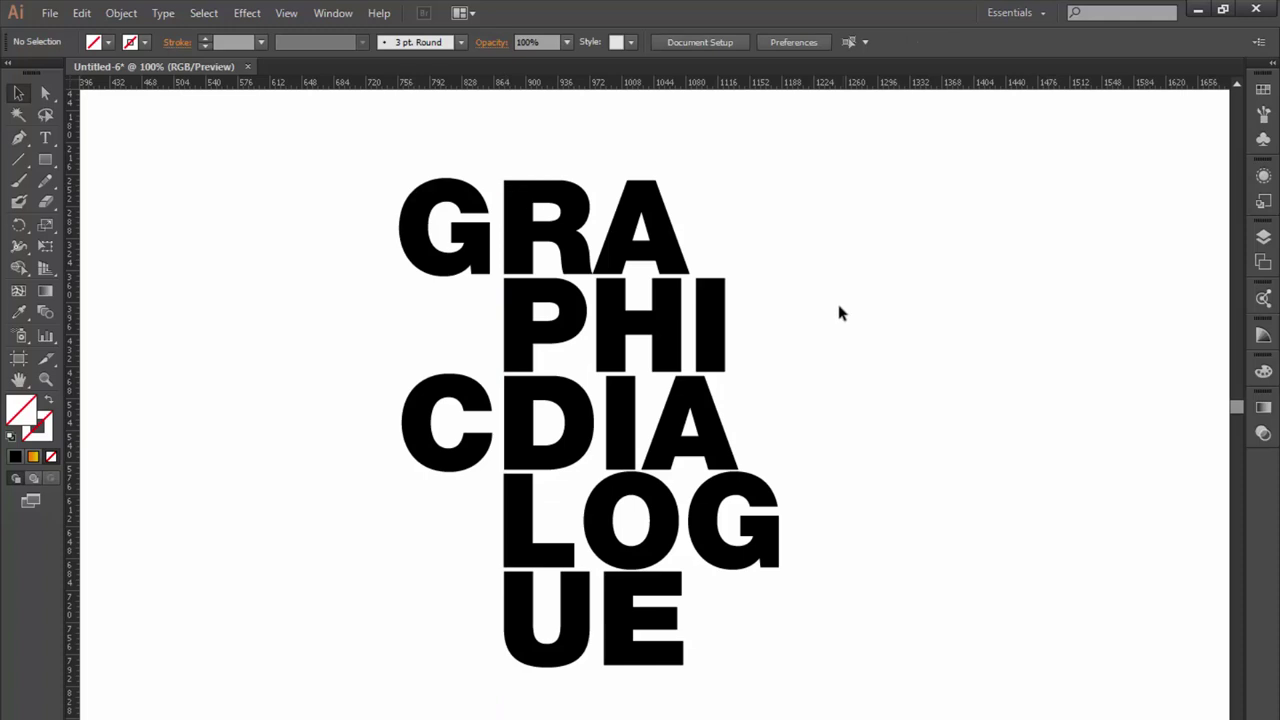
left_click_drag(800, 163, 345, 628)
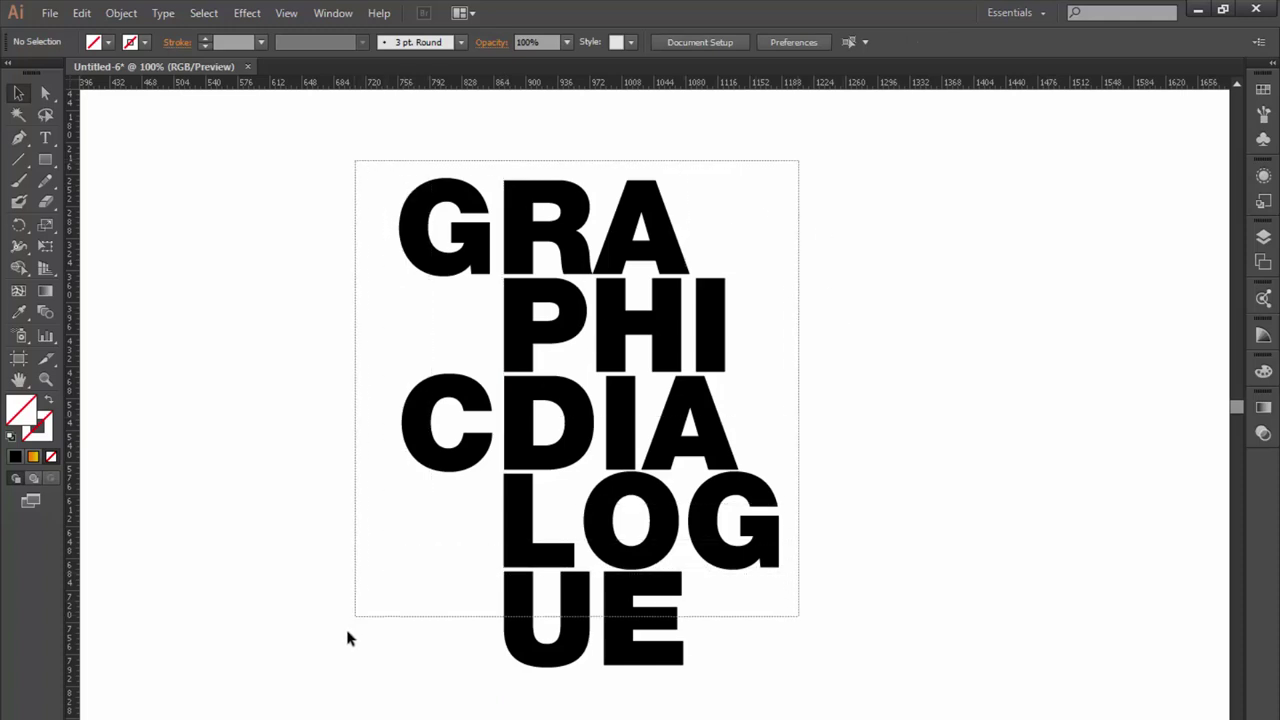
right_click(566, 254)
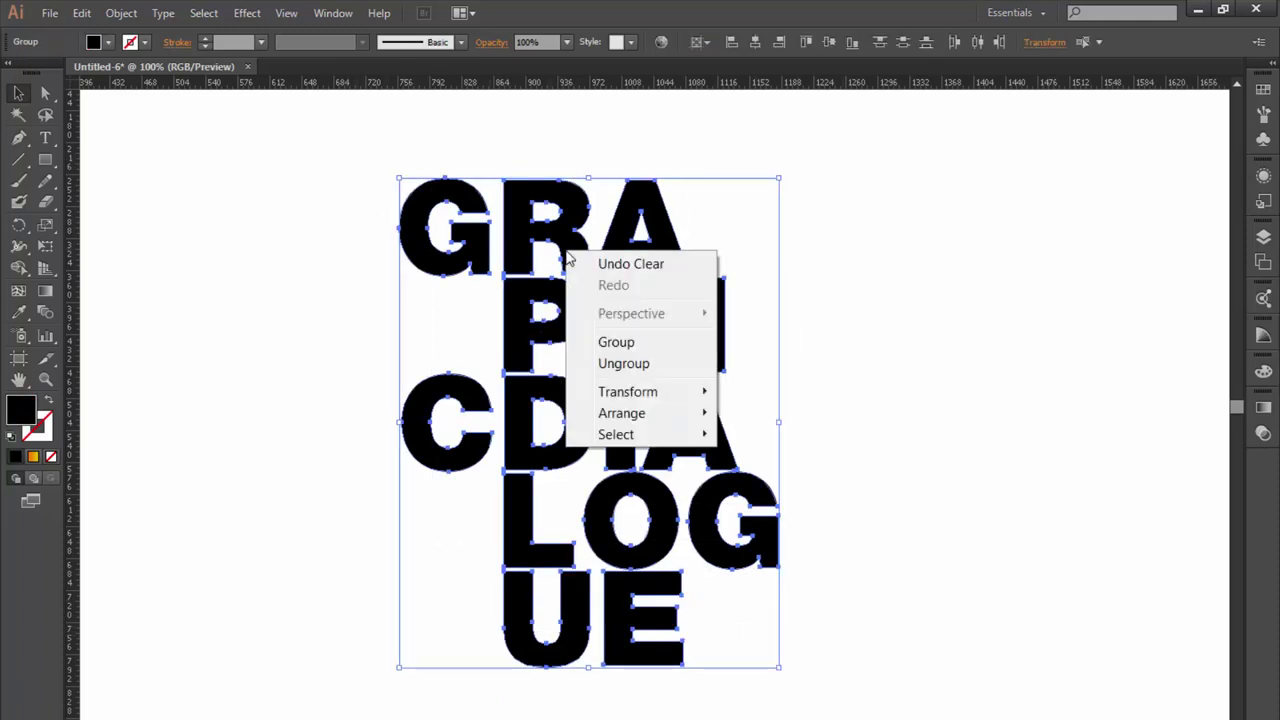
left_click(608, 347)
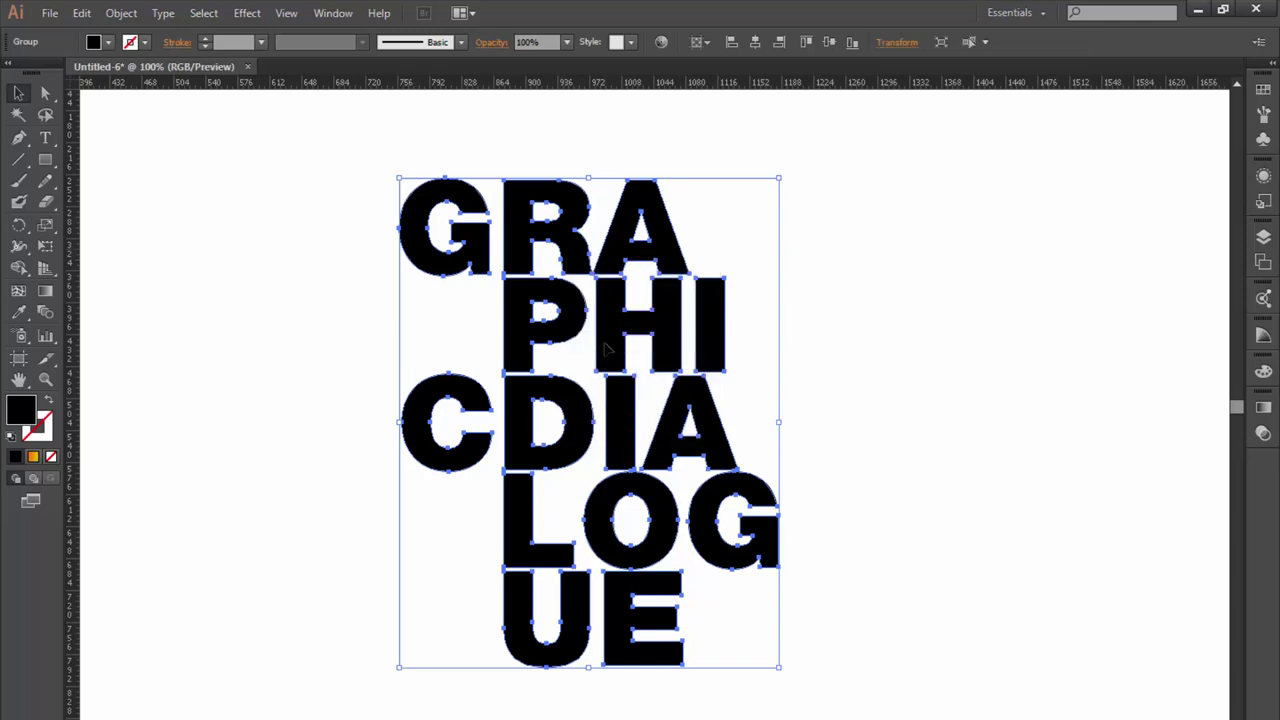
left_click(925, 357)
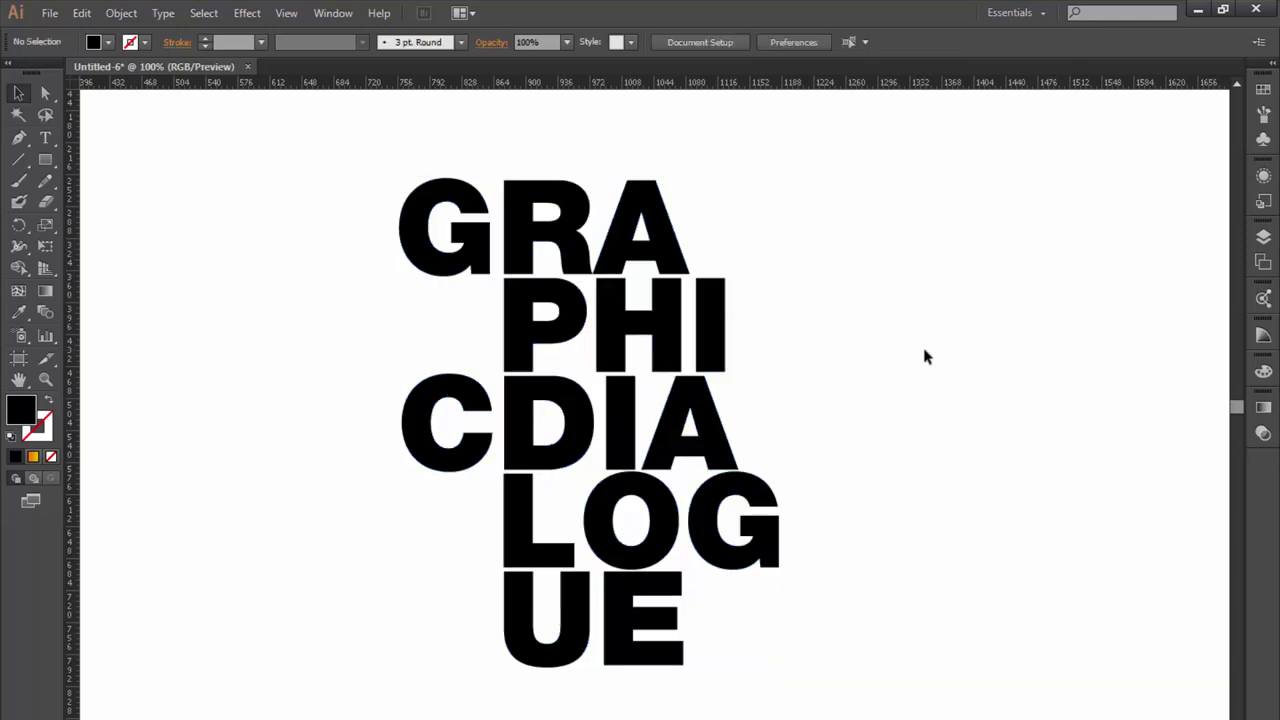
- Draw a tall yellow-filled rectangle over the G and C, then bring up the Transparency panel
scroll(909, 356, "down", 1)
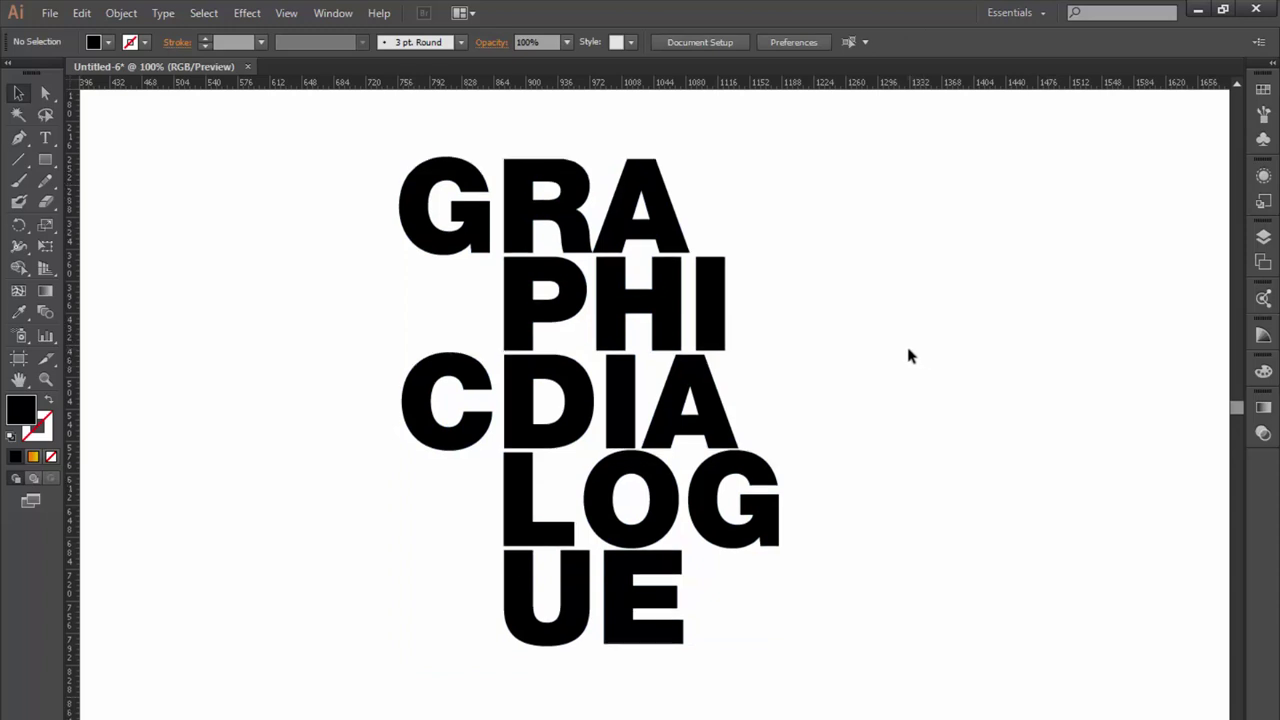
left_click(45, 160)
left_click(107, 42)
left_click(75, 74)
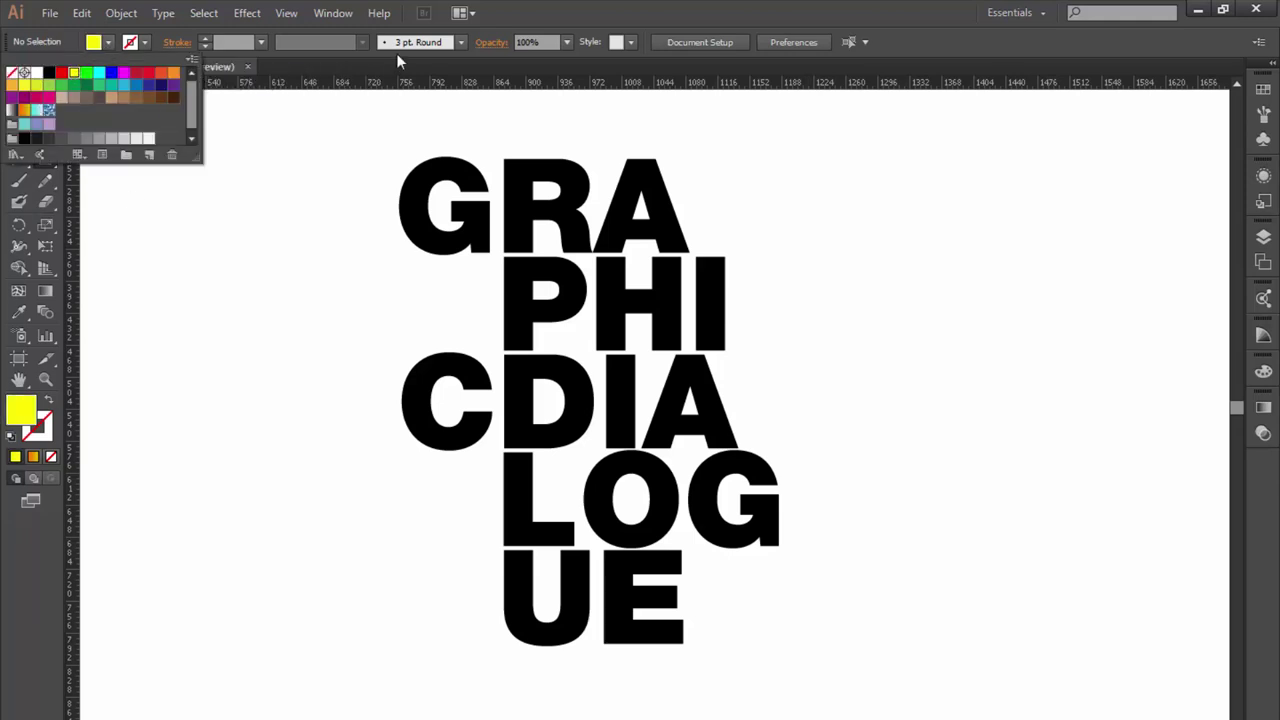
key("ctrl+minus")
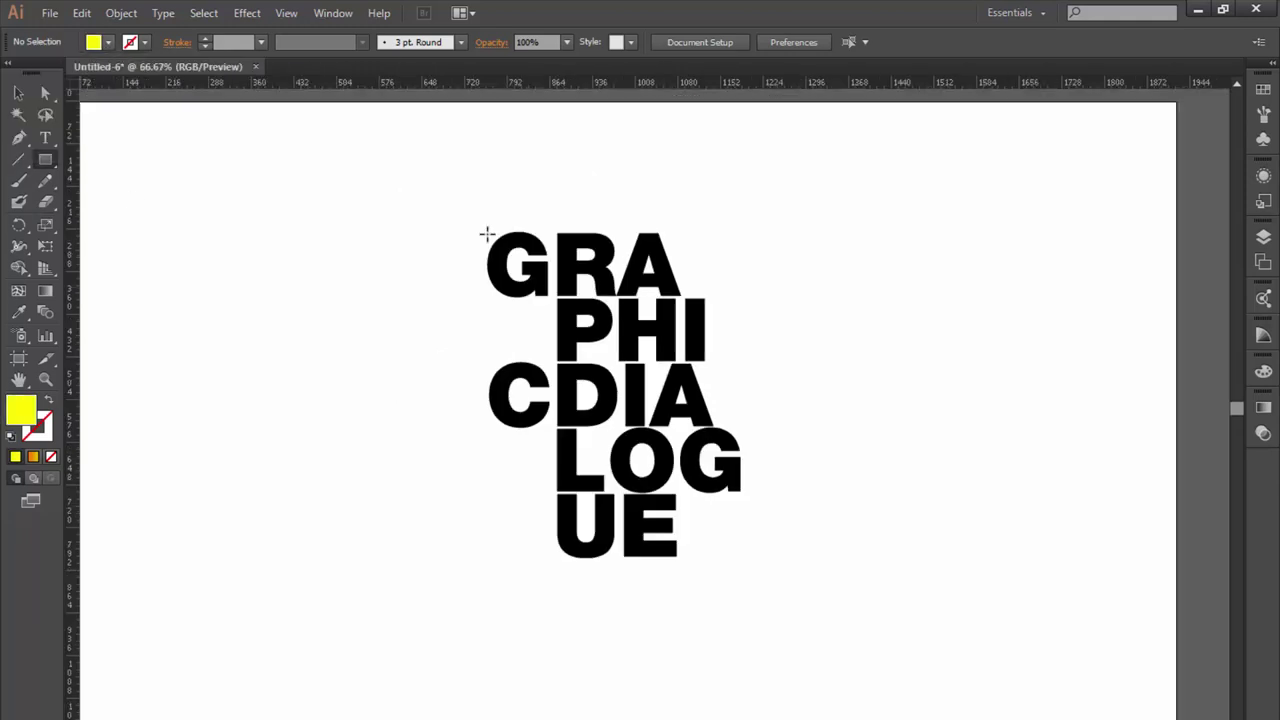
left_click_drag(474, 216, 558, 563)
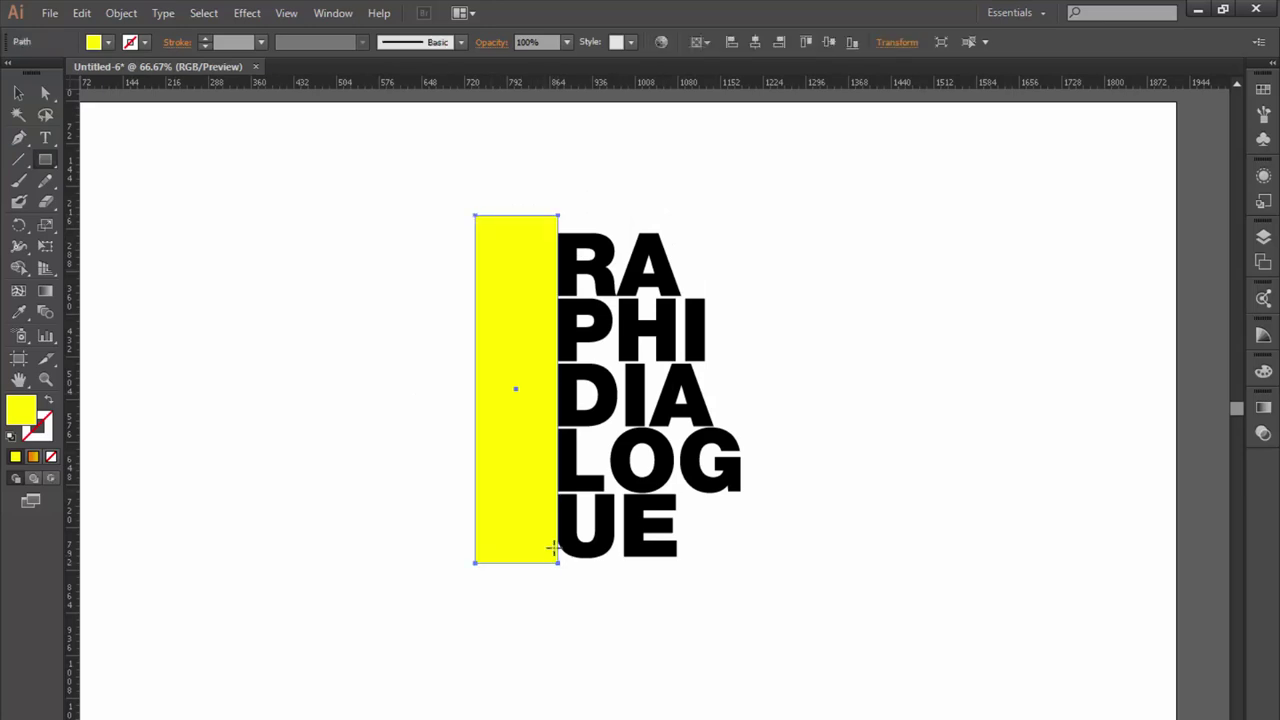
left_click(286, 13)
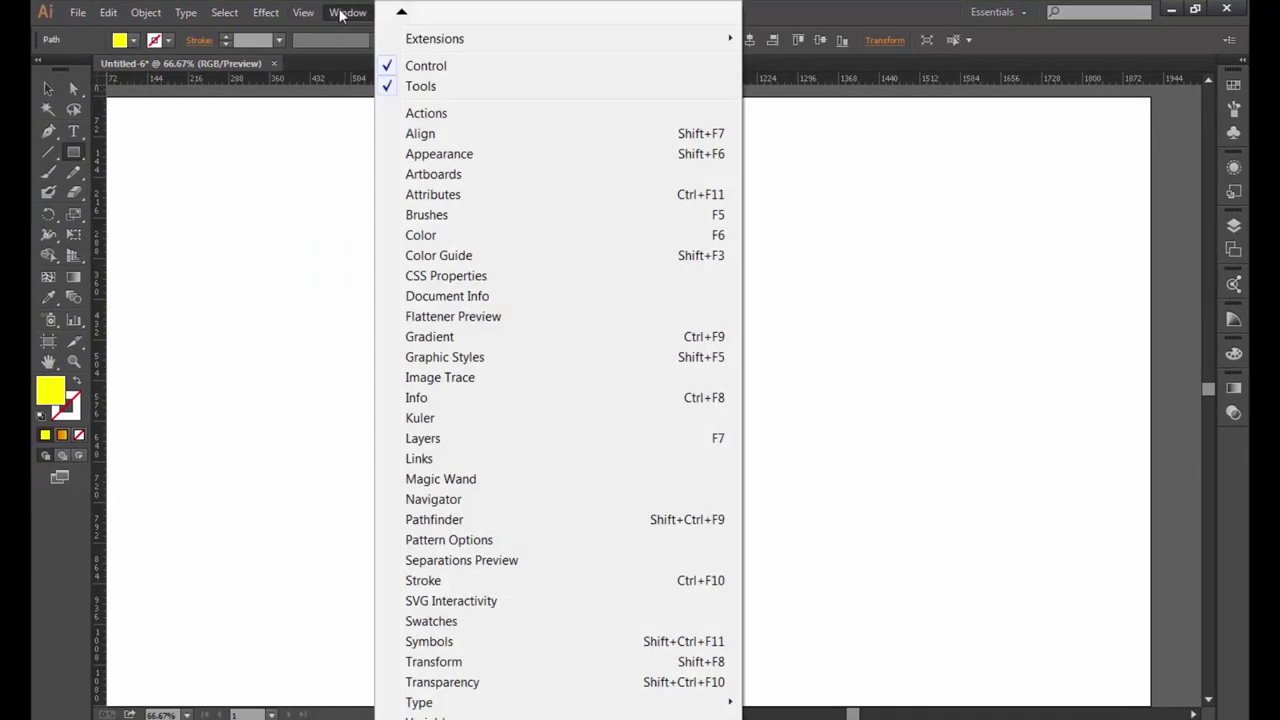
left_click(469, 678)
- Set the yellow rectangle's opacity to 50% and move the Transparency panel aside
mouse_move(1139, 358)
left_mouse_down()
mouse_move(892, 270)
mouse_move(847, 200)
left_mouse_up()
left_click(911, 249)
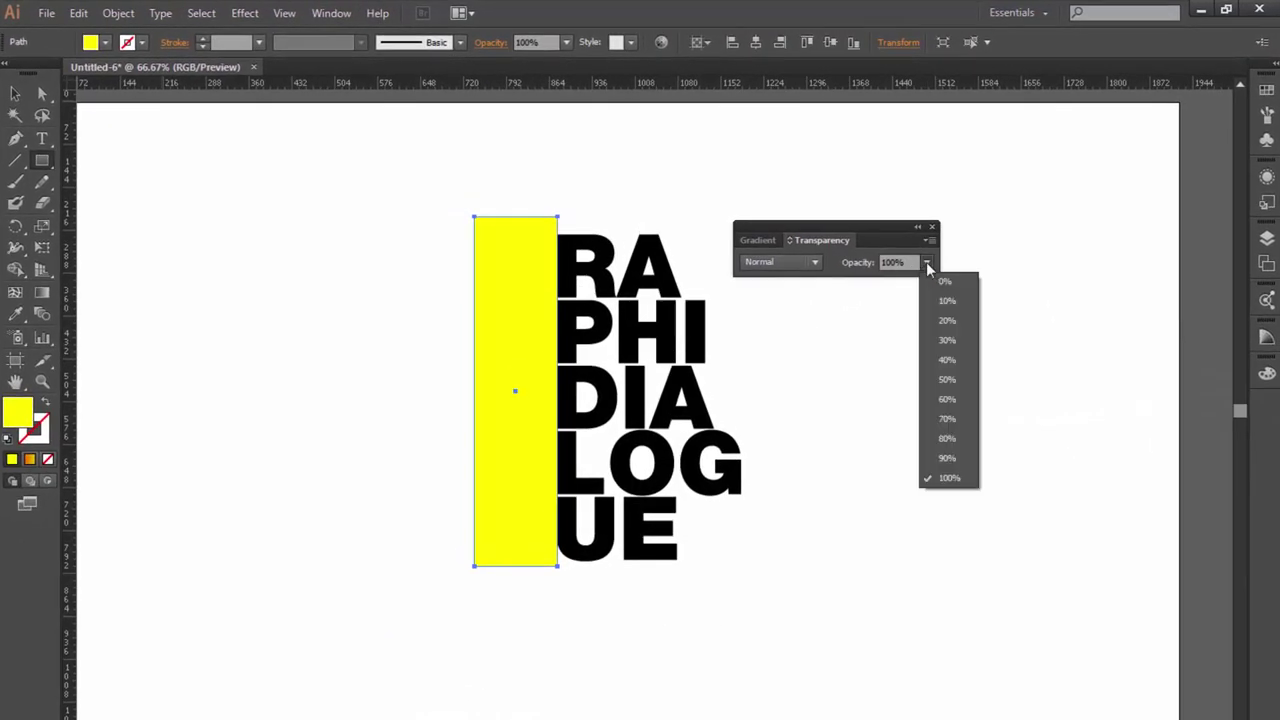
left_click(947, 380)
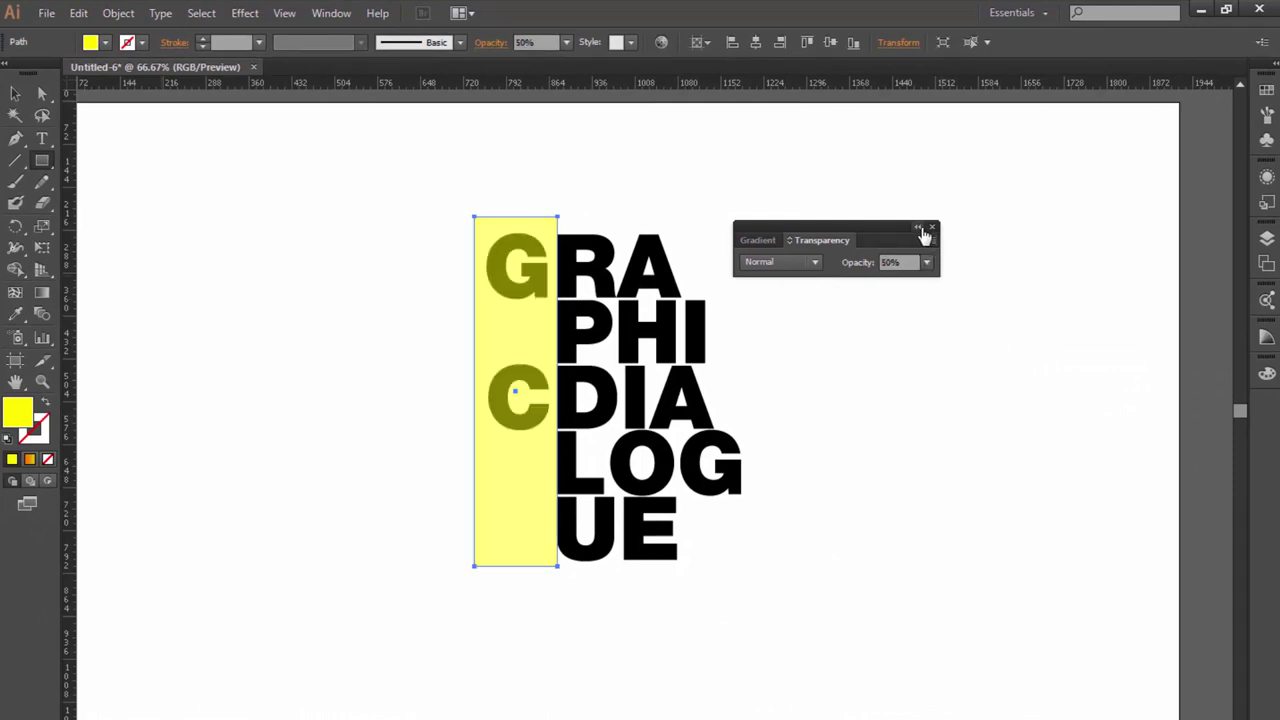
mouse_move(928, 224)
left_mouse_down()
mouse_move(1219, 176)
mouse_move(1221, 97)
left_mouse_up()
left_click(15, 93)
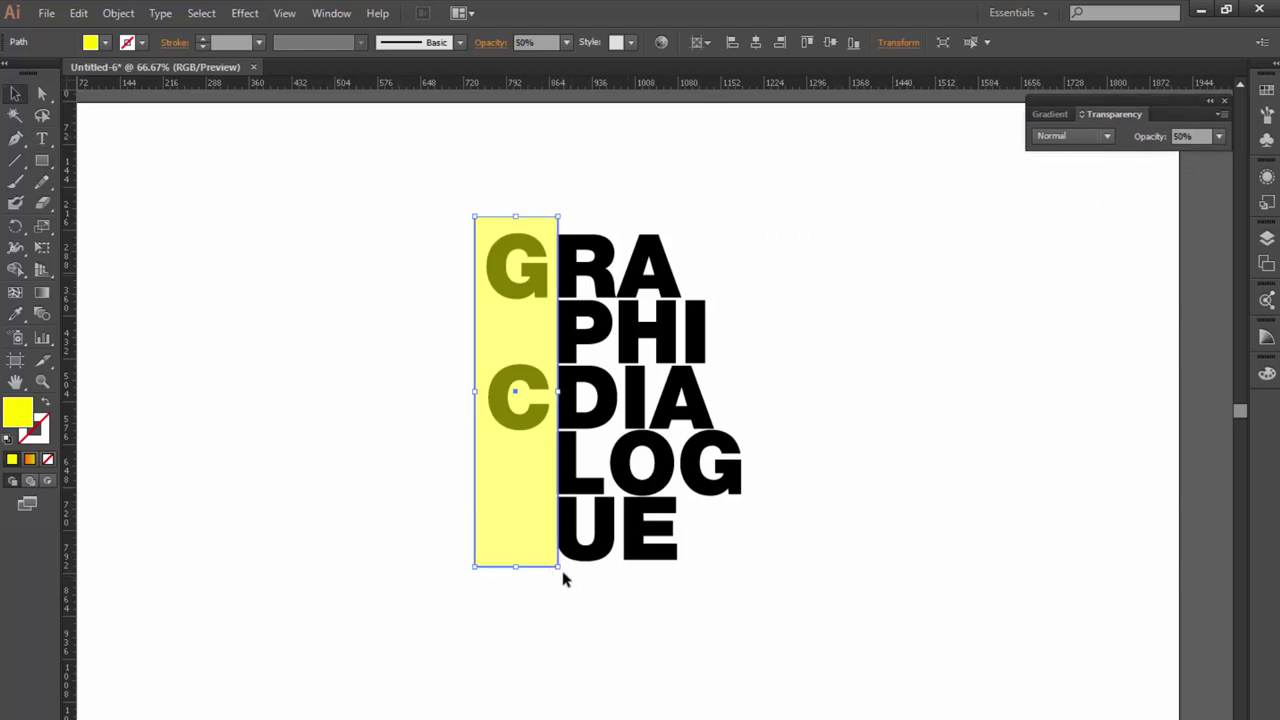
- Rotate the yellow rectangle 45° and position it as a diagonal band across CDIA, LOG and UE
left_click_drag(560, 577, 658, 516)
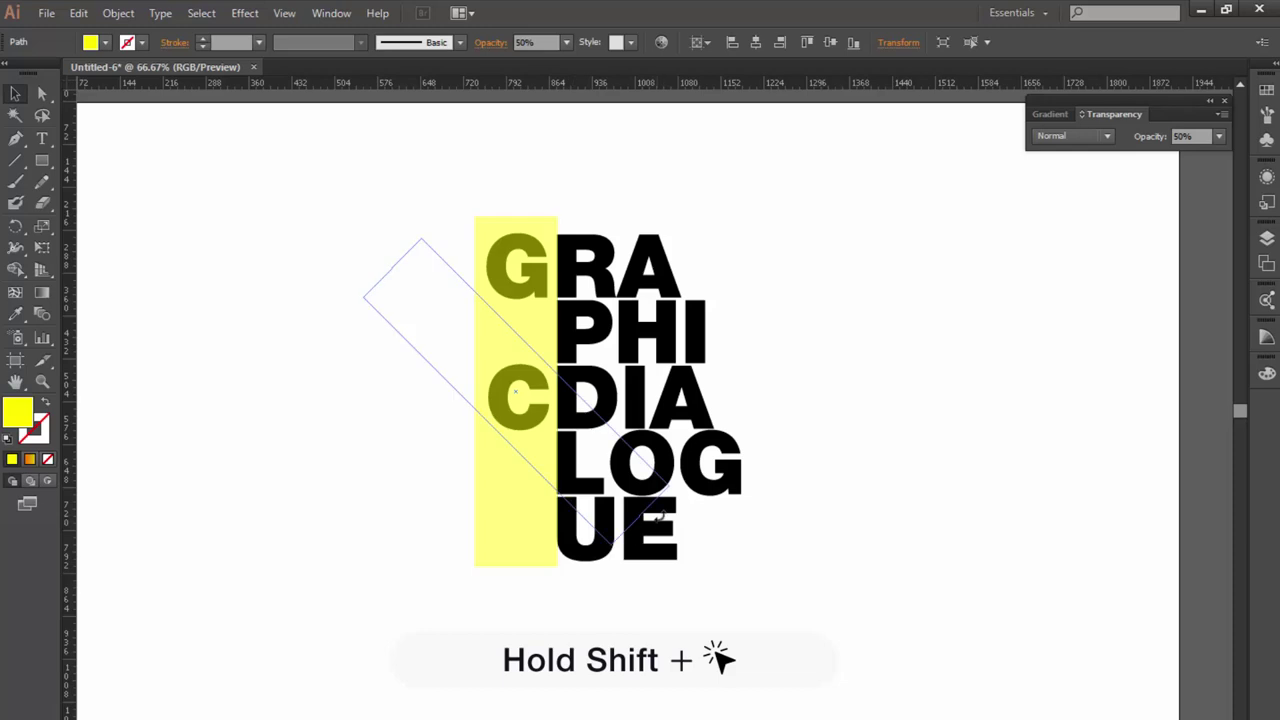
scroll(655, 452, "up", 1, "alt")
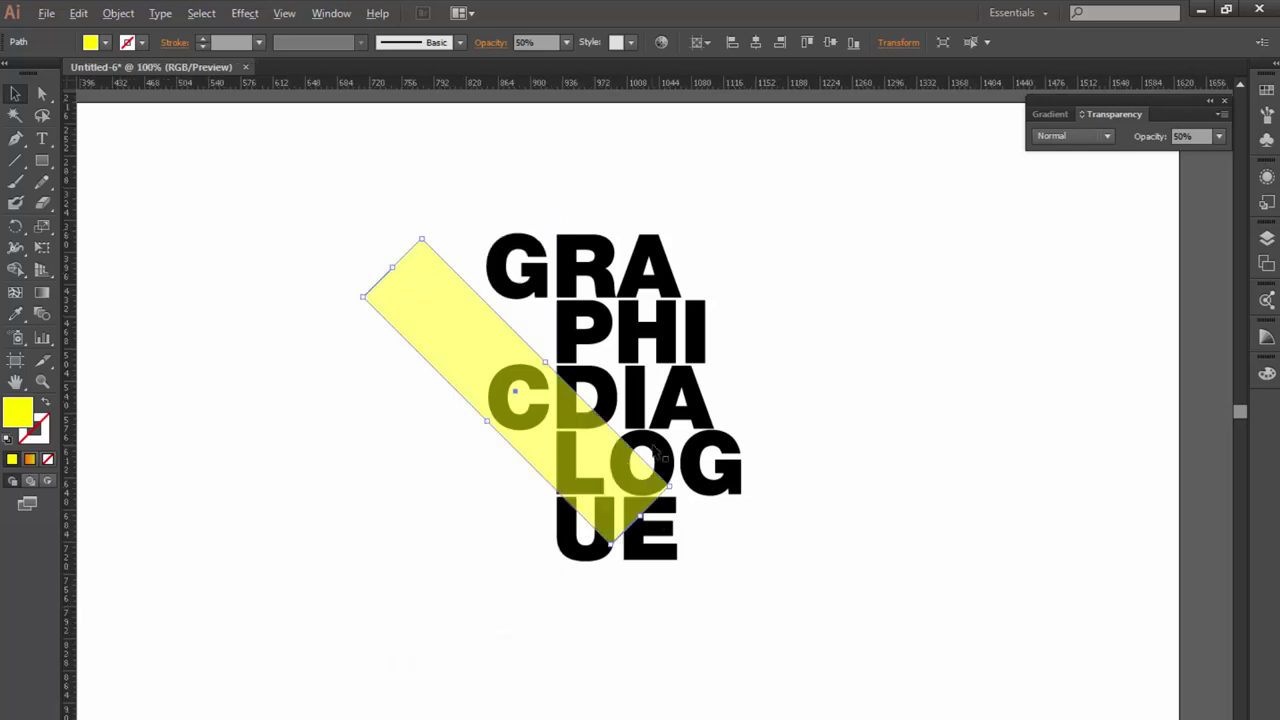
left_click_drag(522, 446, 578, 492)
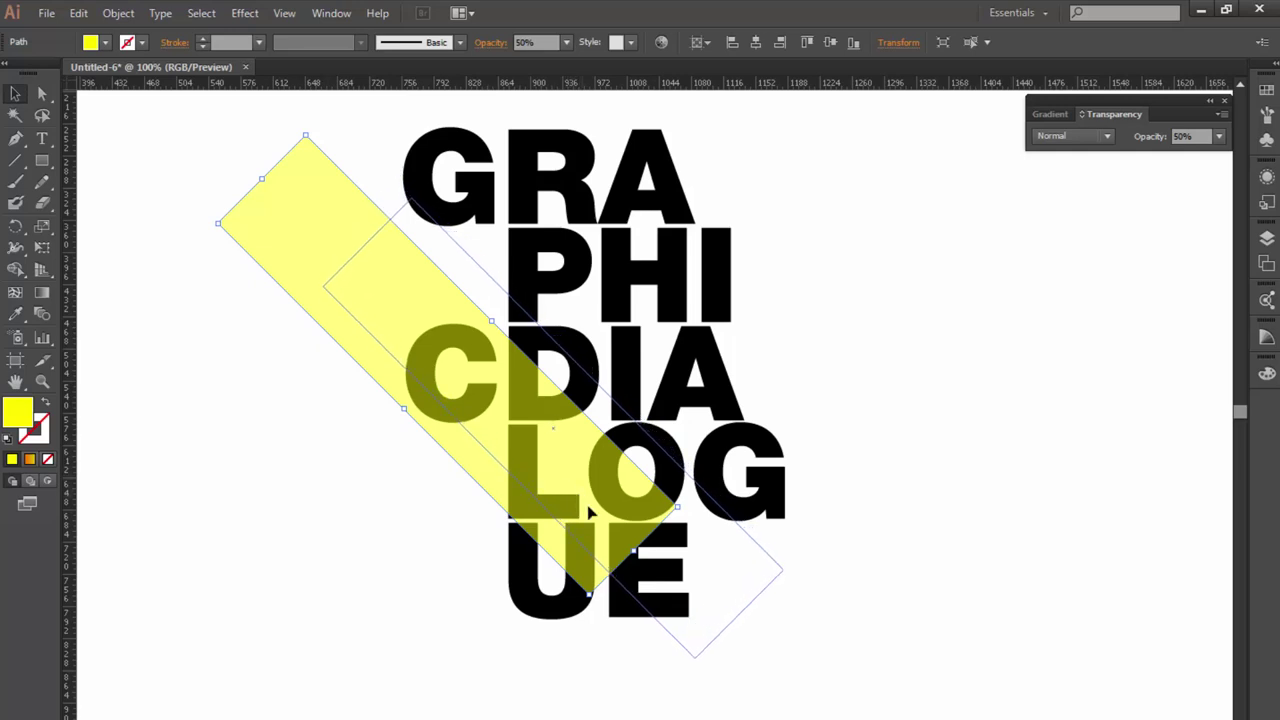
left_click_drag(578, 492, 606, 536)
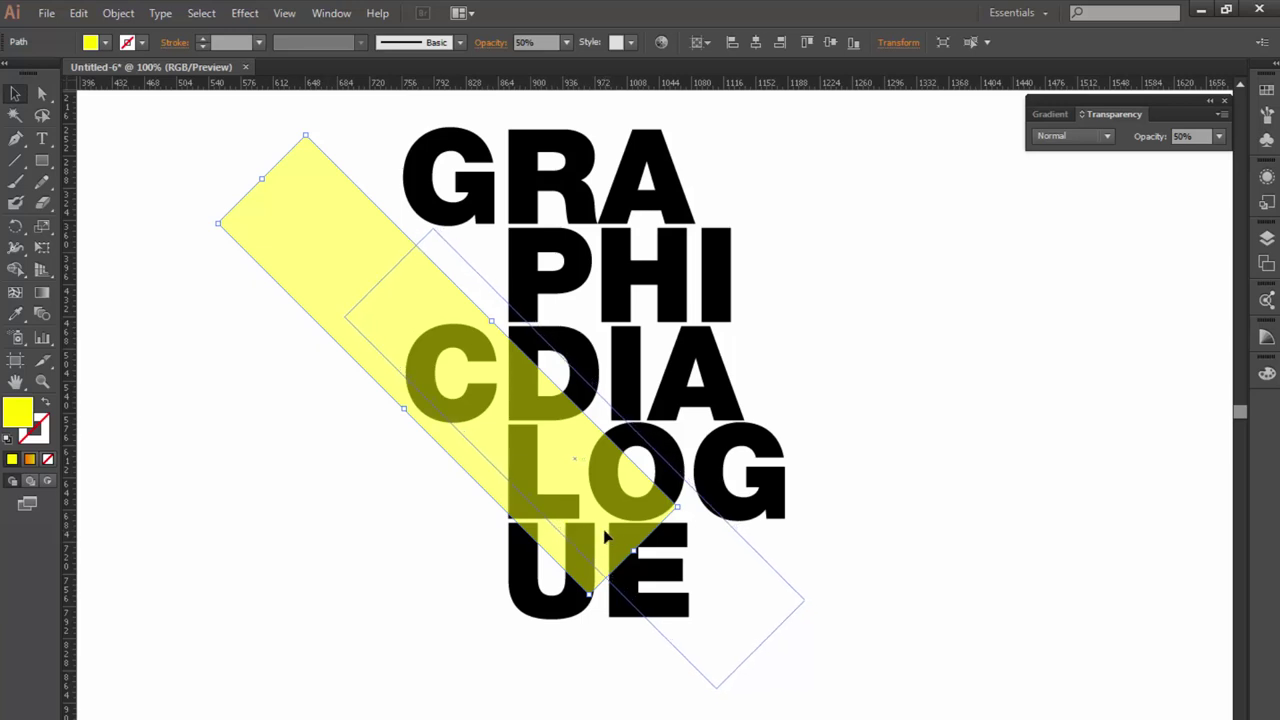
left_click_drag(604, 537, 604, 537)
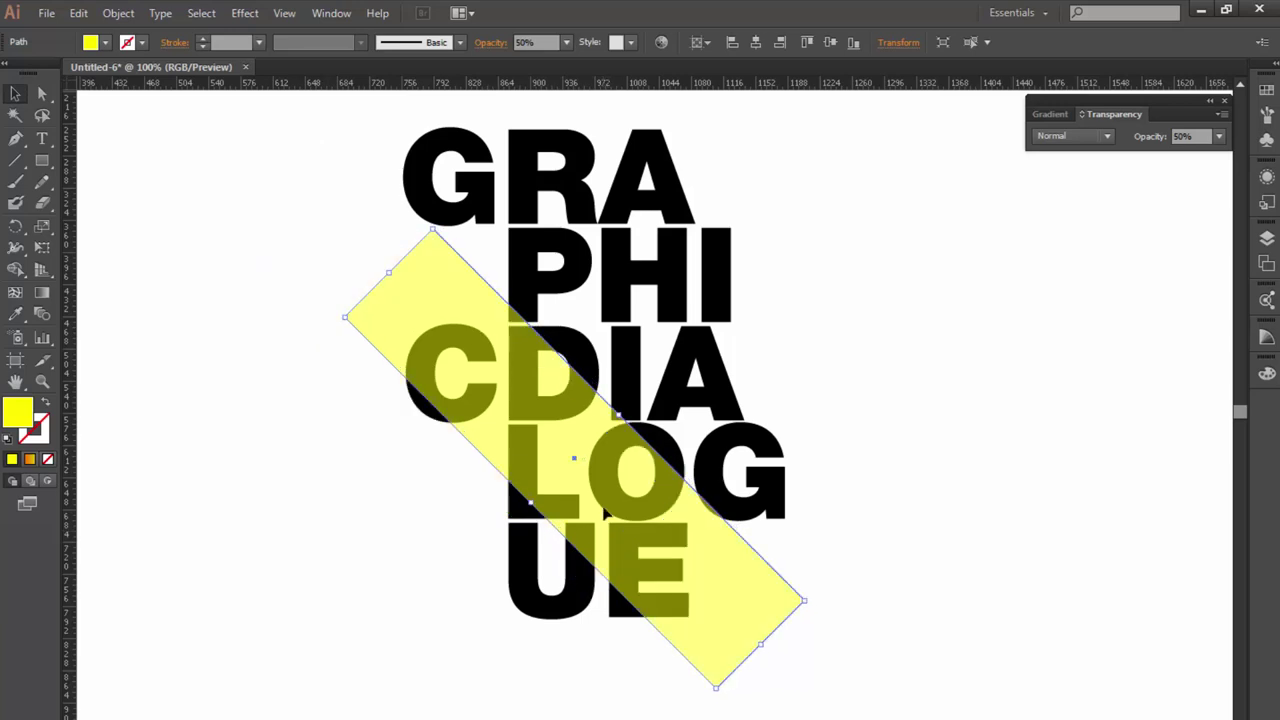
scroll(605, 395, "up", 1)
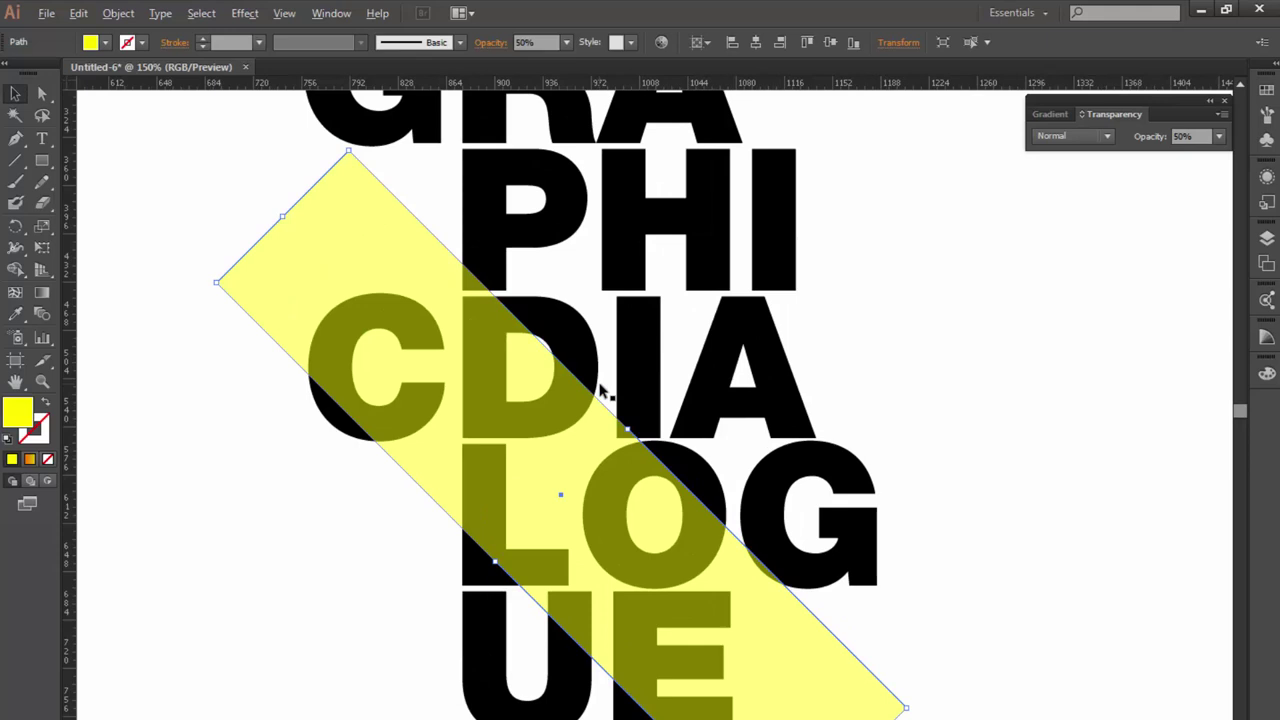
left_click_drag(624, 430, 641, 426)
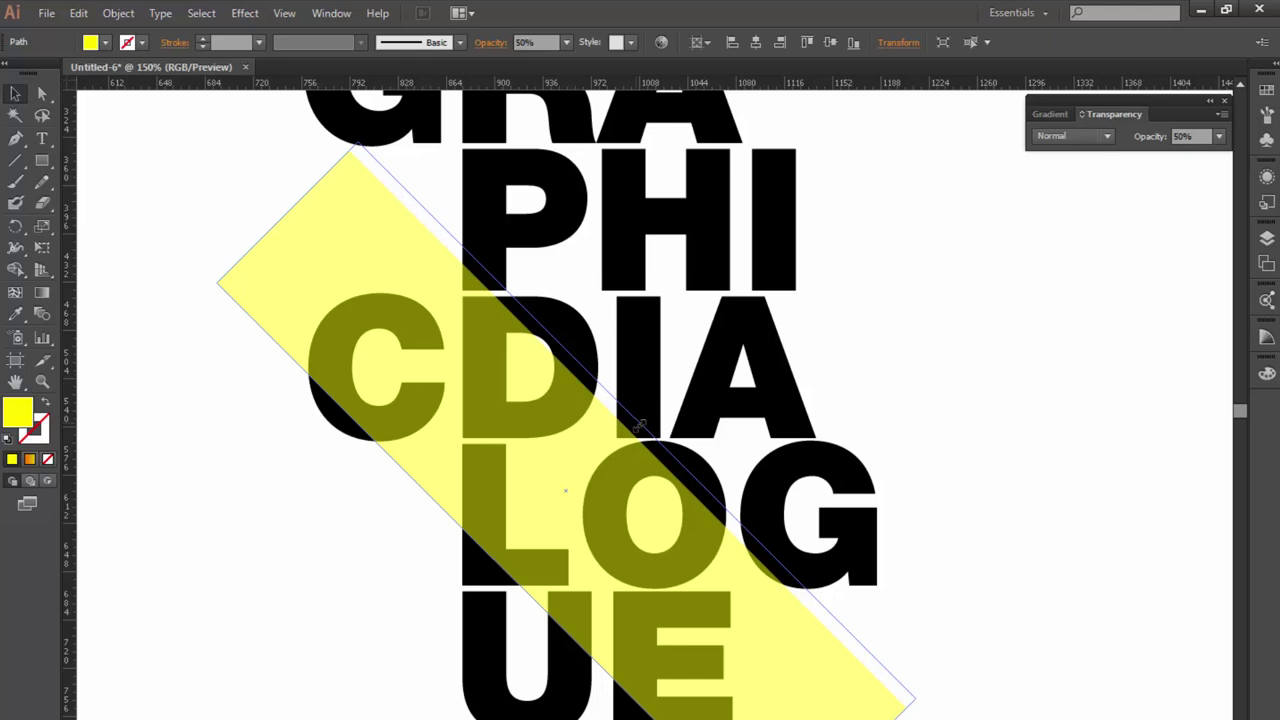
left_click_drag(640, 428, 641, 427)
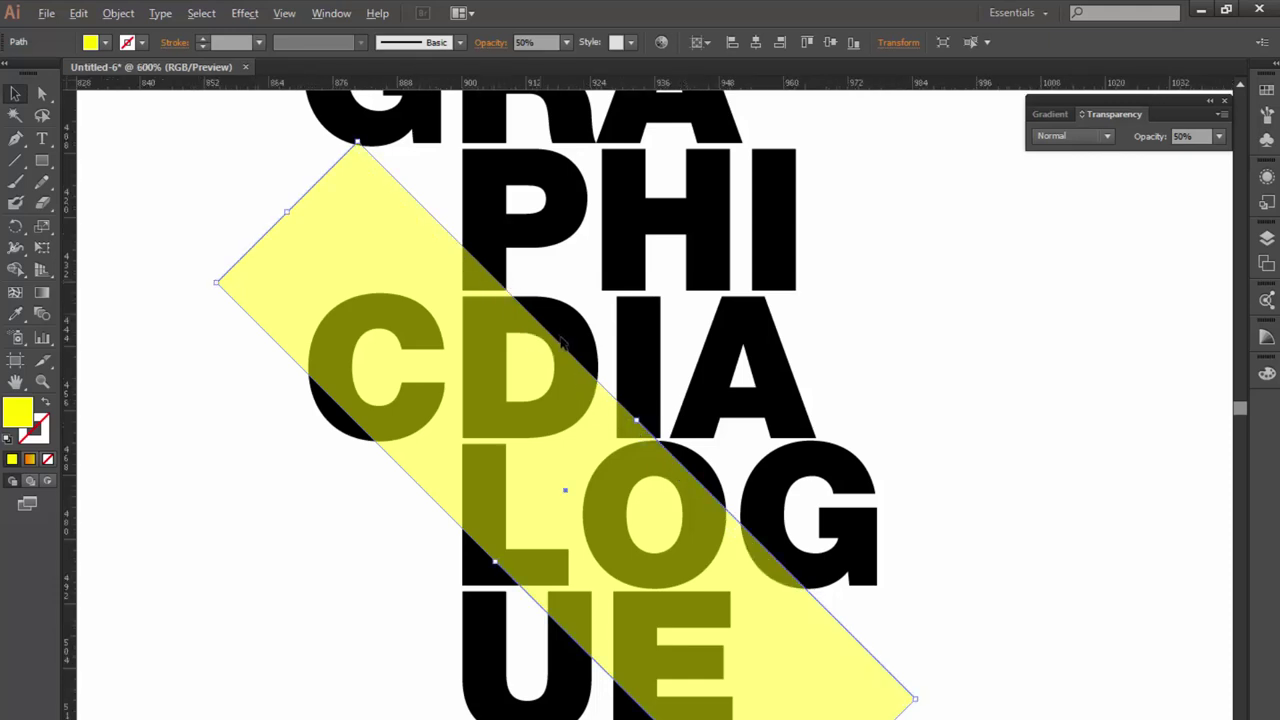
scroll(505, 281, "up", 4)
key("ctrl+0")
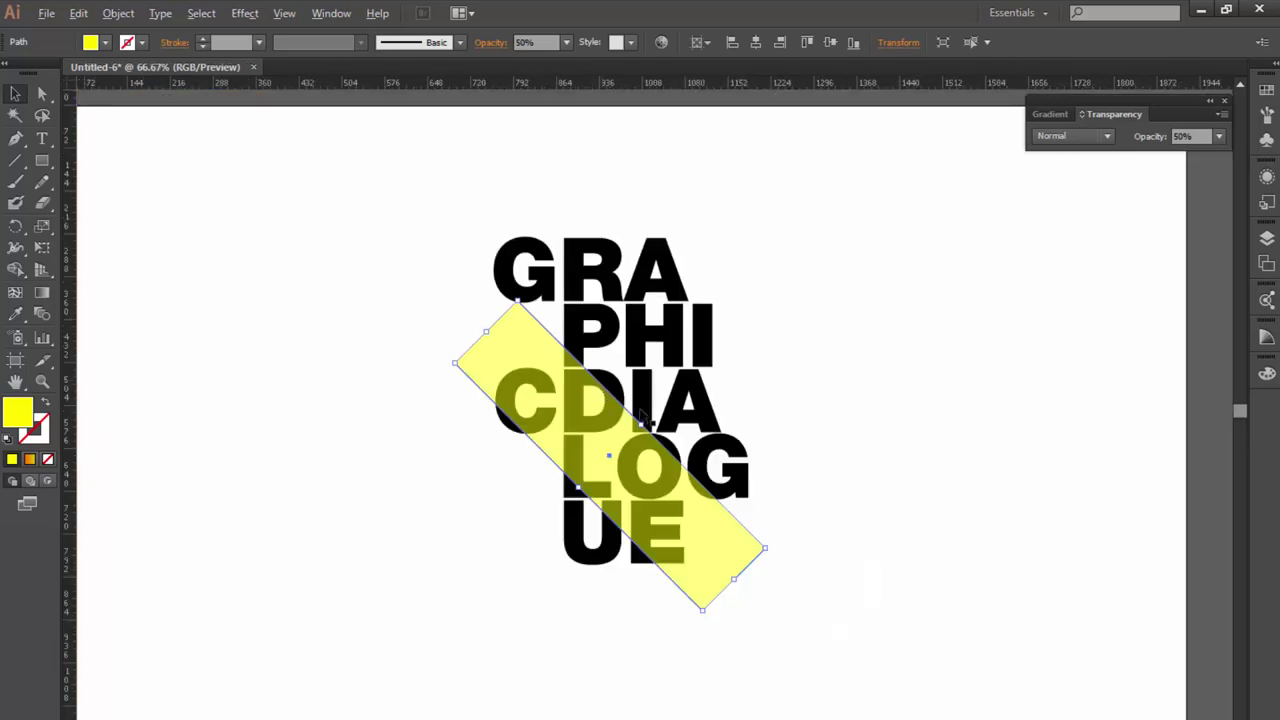
left_click(505, 546)
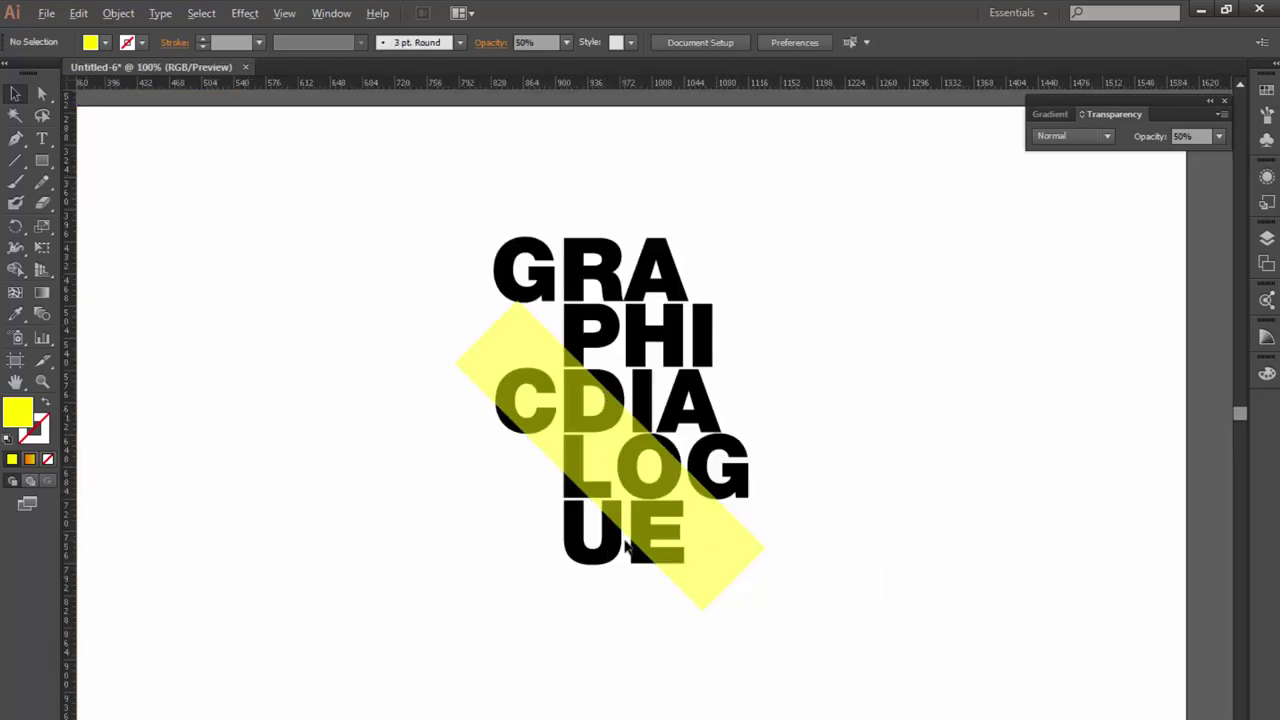
- Select the translucent yellow band and nudge it slightly to fine-tune its position
scroll(625, 545, "up", 1)
scroll(625, 545, "down", 1)
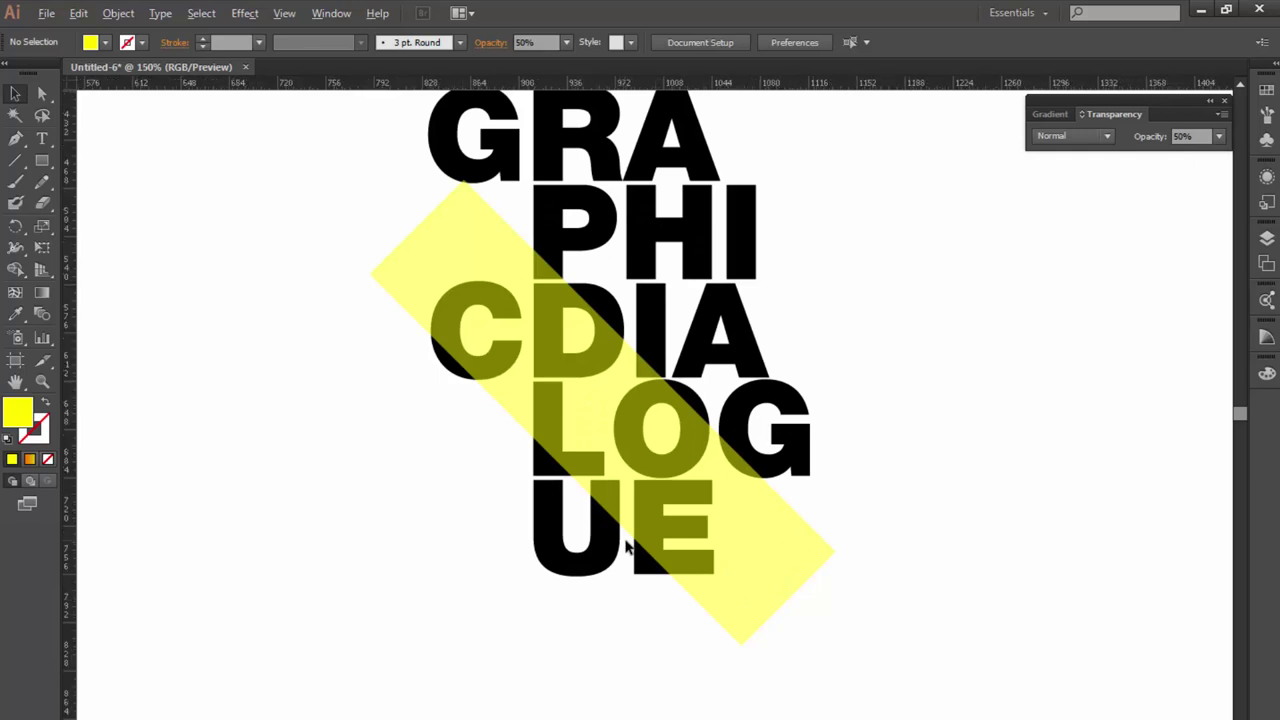
scroll(625, 545, "up", 2)
scroll(627, 545, "down", 2)
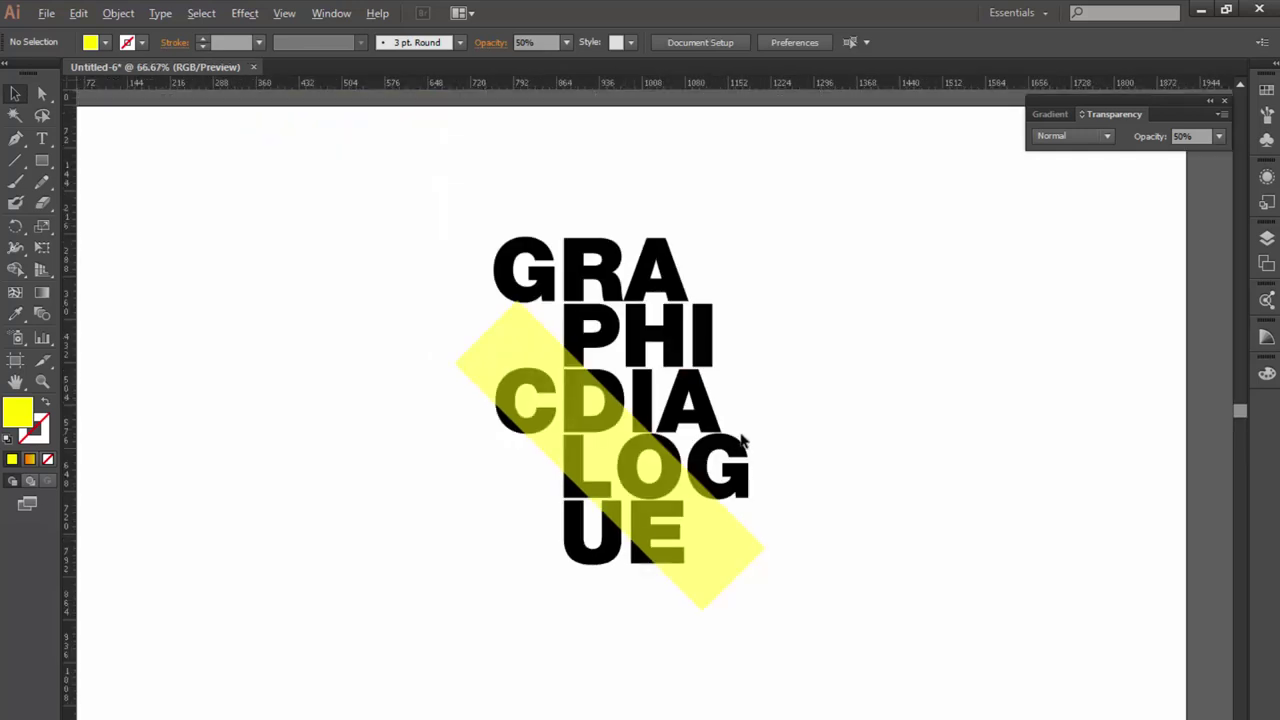
scroll(719, 437, "up", 1)
scroll(719, 437, "up", 1)
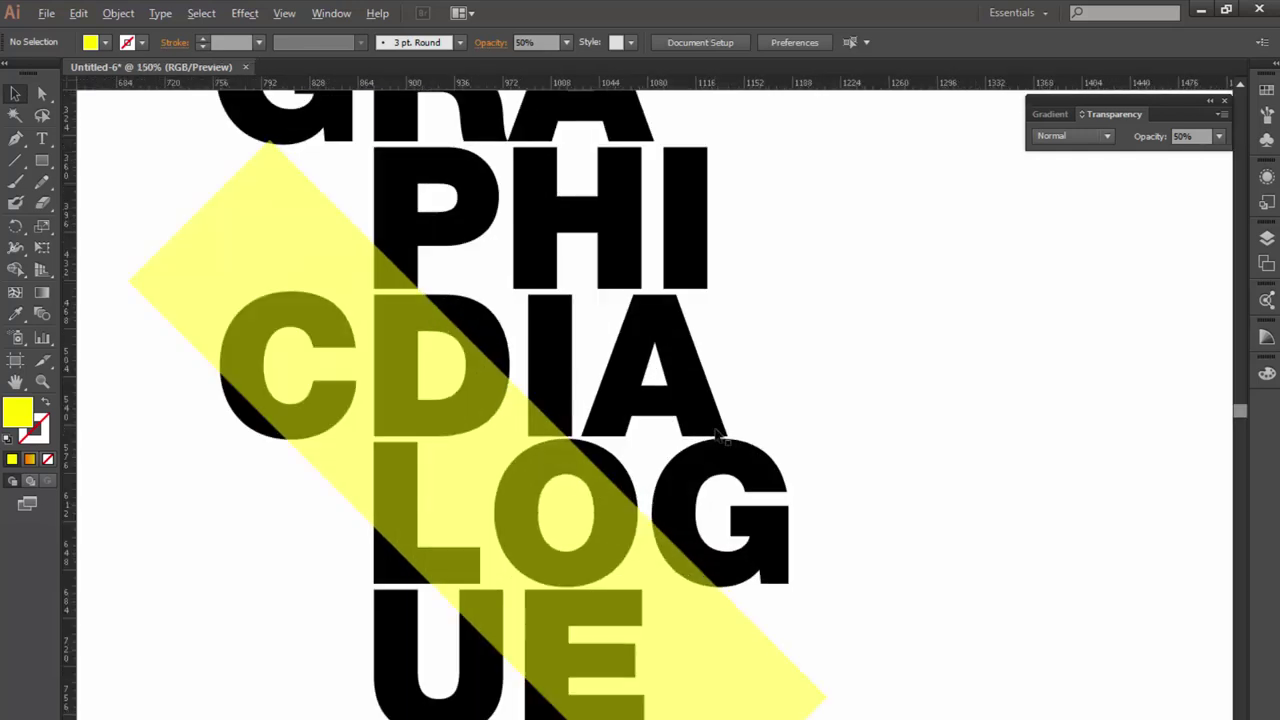
left_click(706, 660)
left_click_drag(548, 418, 551, 416)
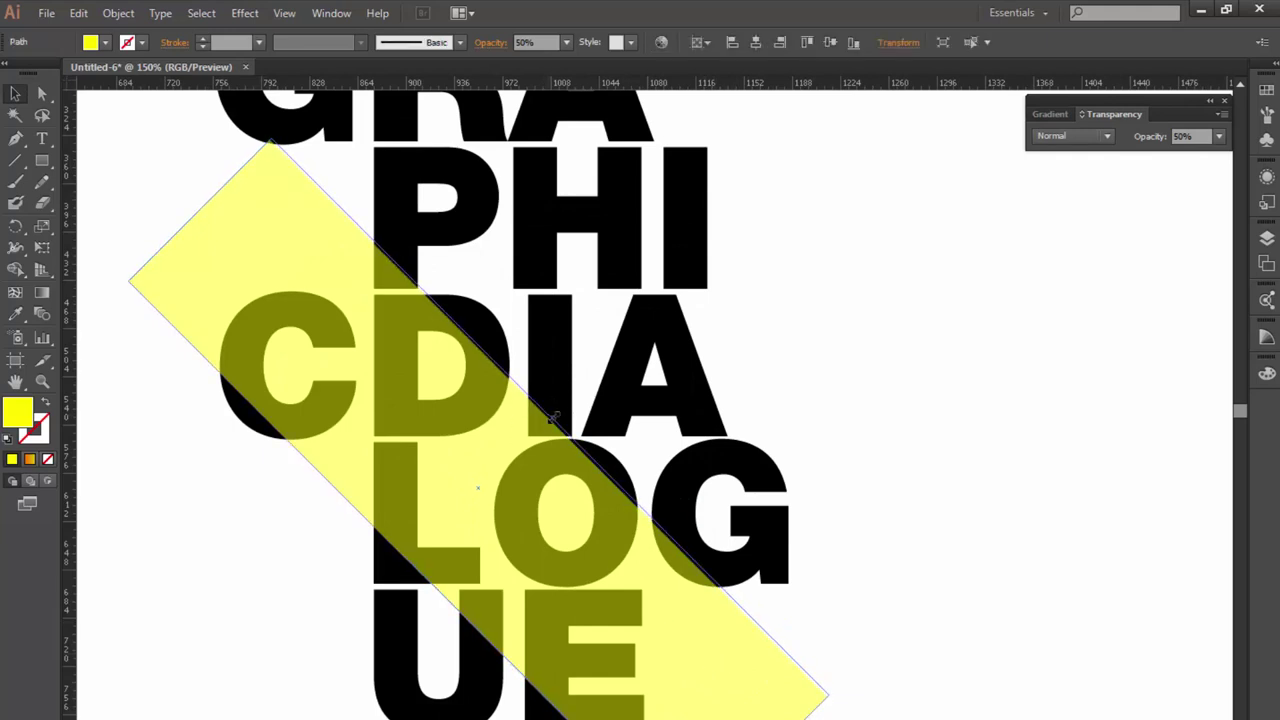
left_click_drag(553, 418, 552, 417)
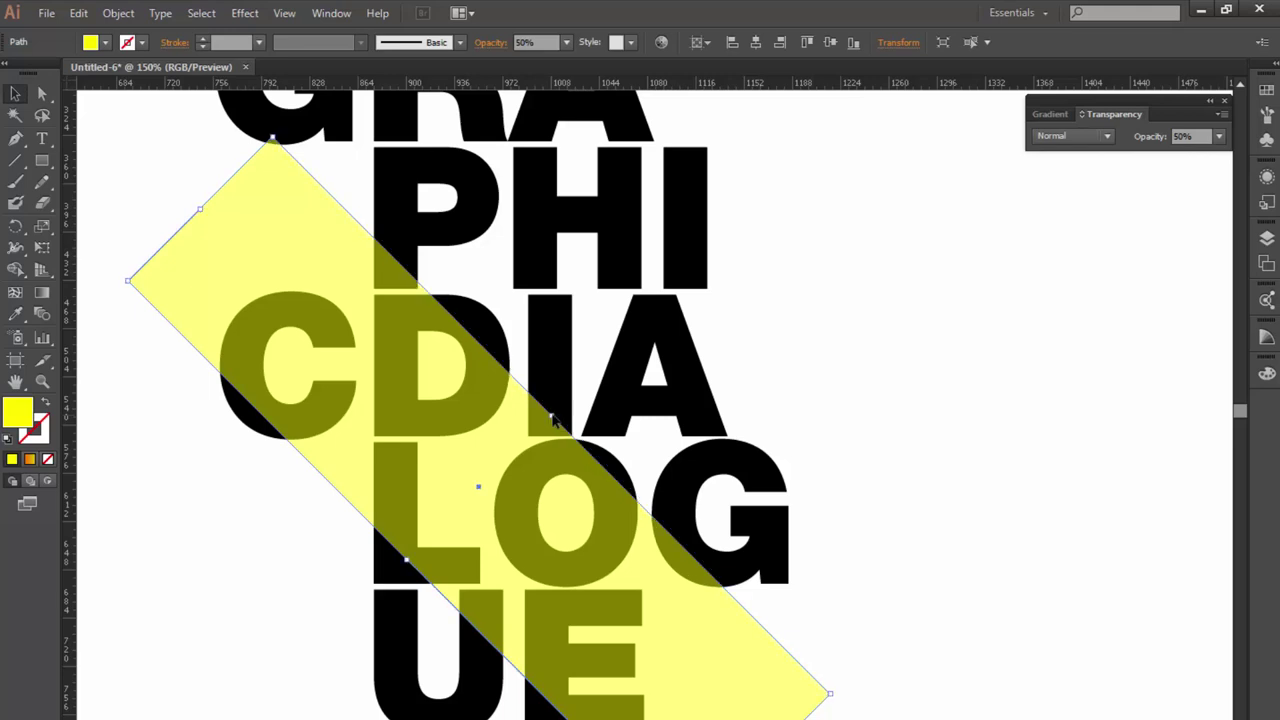
left_click(835, 481)
- Scroll around the artboard to inspect the lettering under the 50% yellow band
scroll(578, 443, "up", 1)
scroll(575, 447, "up", 1)
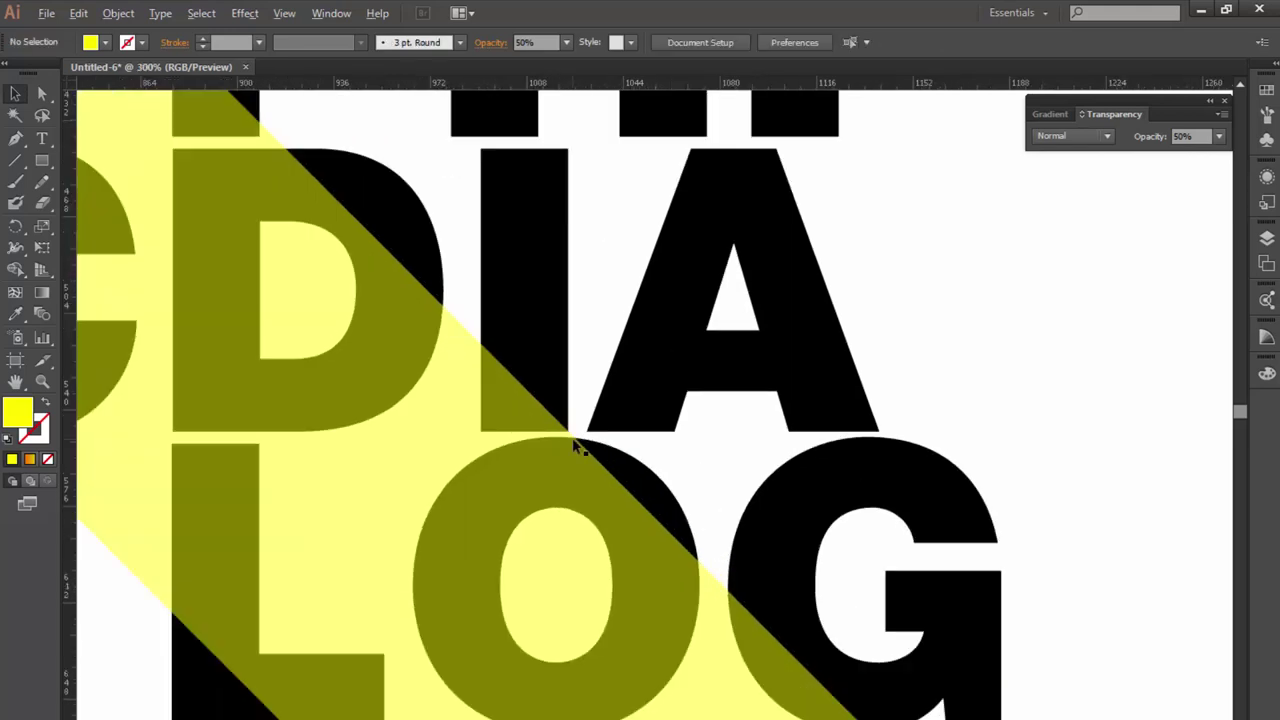
scroll(578, 447, "down", 2)
scroll(345, 550, "up", 1)
scroll(400, 545, "down", 1)
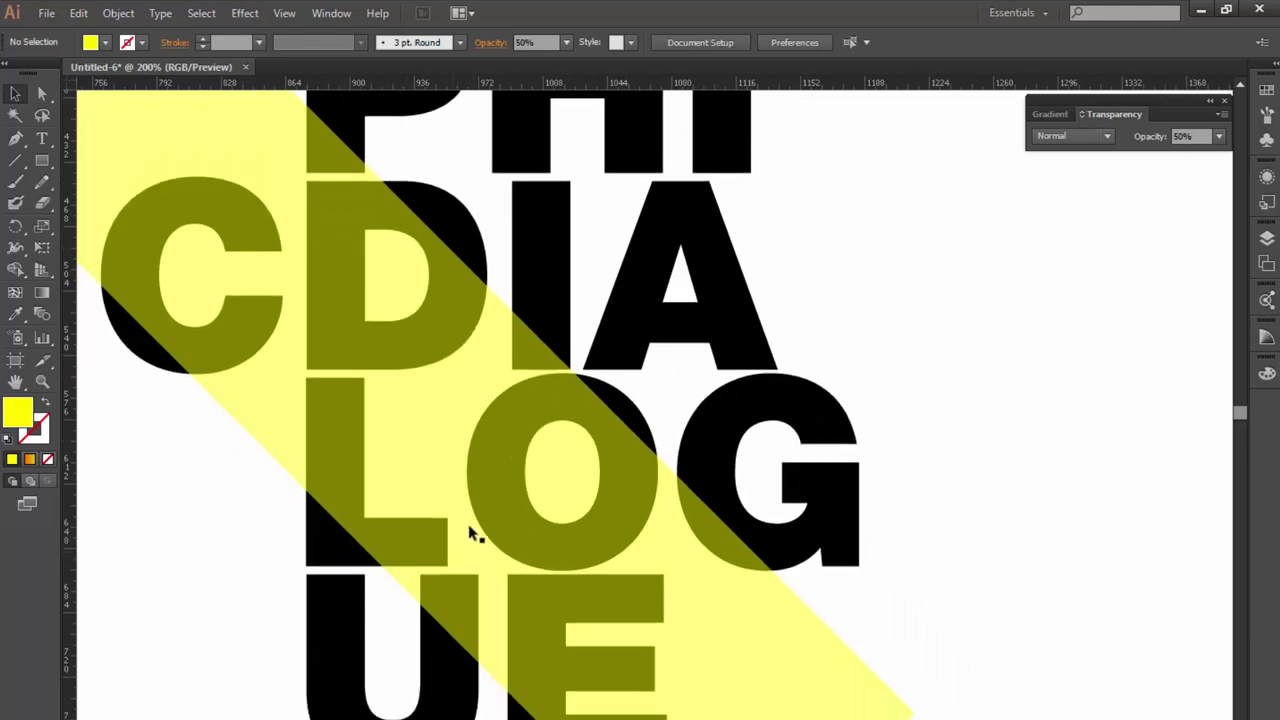
scroll(506, 519, "down", 1)
scroll(506, 519, "down", 1)
scroll(508, 523, "down", 1)
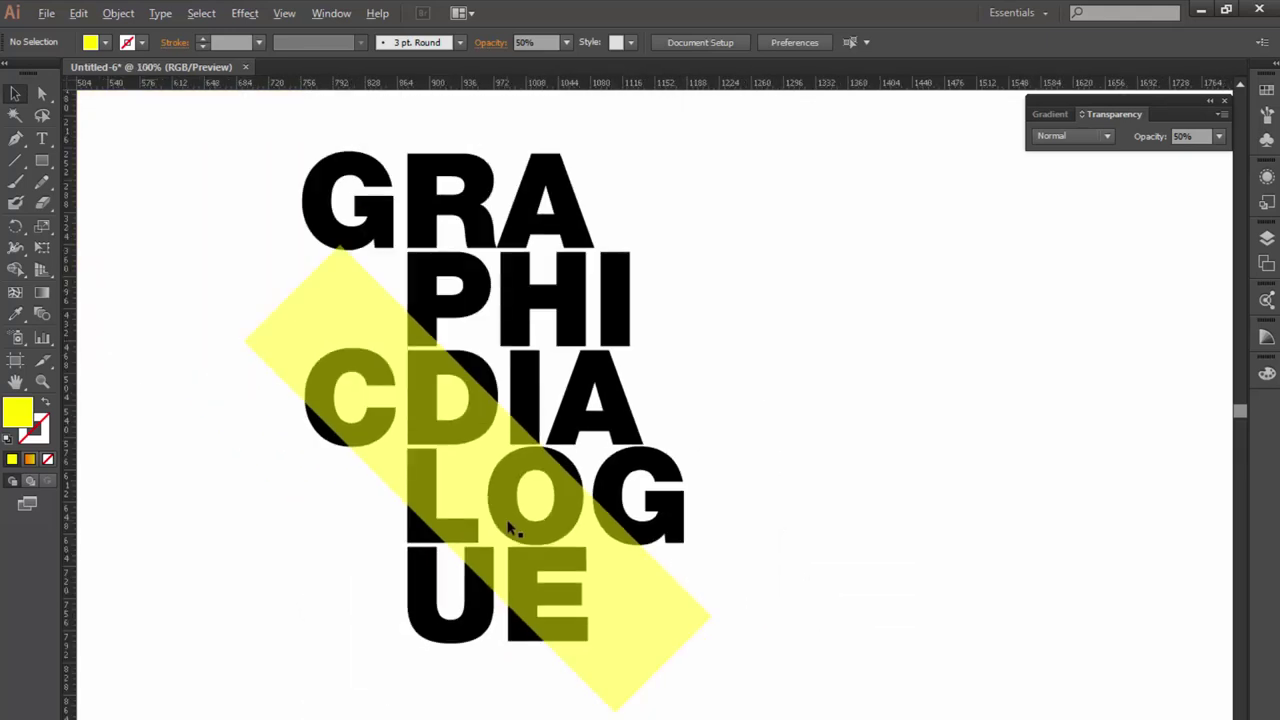
scroll(467, 500, "up", 1)
scroll(467, 500, "up", 1)
scroll(467, 500, "down", 2)
scroll(467, 500, "left", 1)
scroll(467, 500, "left", 1)
scroll(467, 500, "left", 1)
scroll(467, 500, "left", 1)
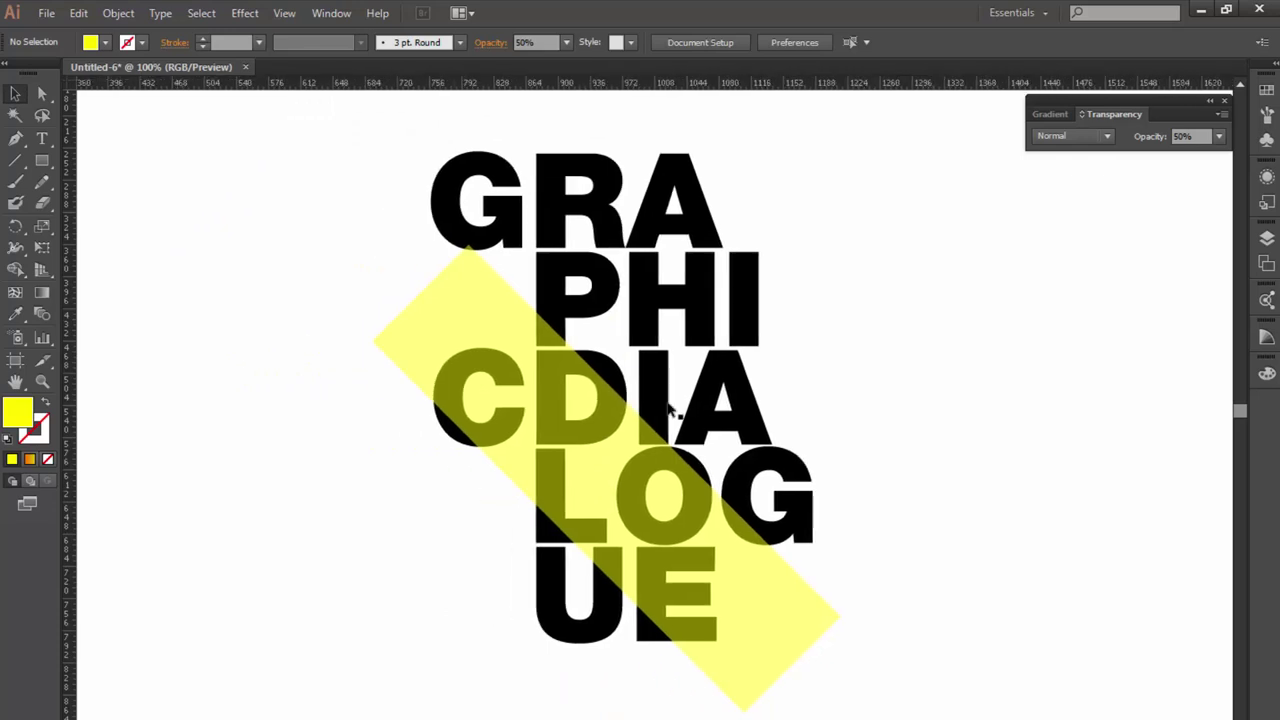
scroll(670, 408, "down", 1)
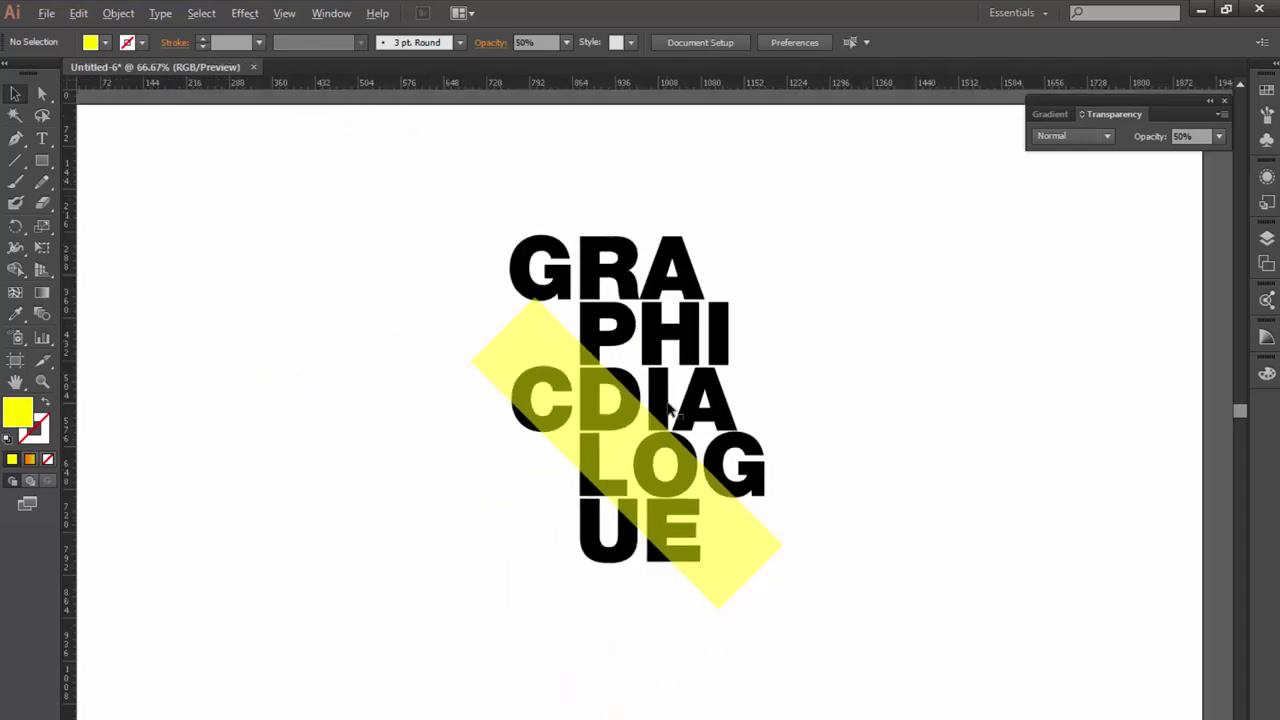
scroll(669, 408, "up", 1)
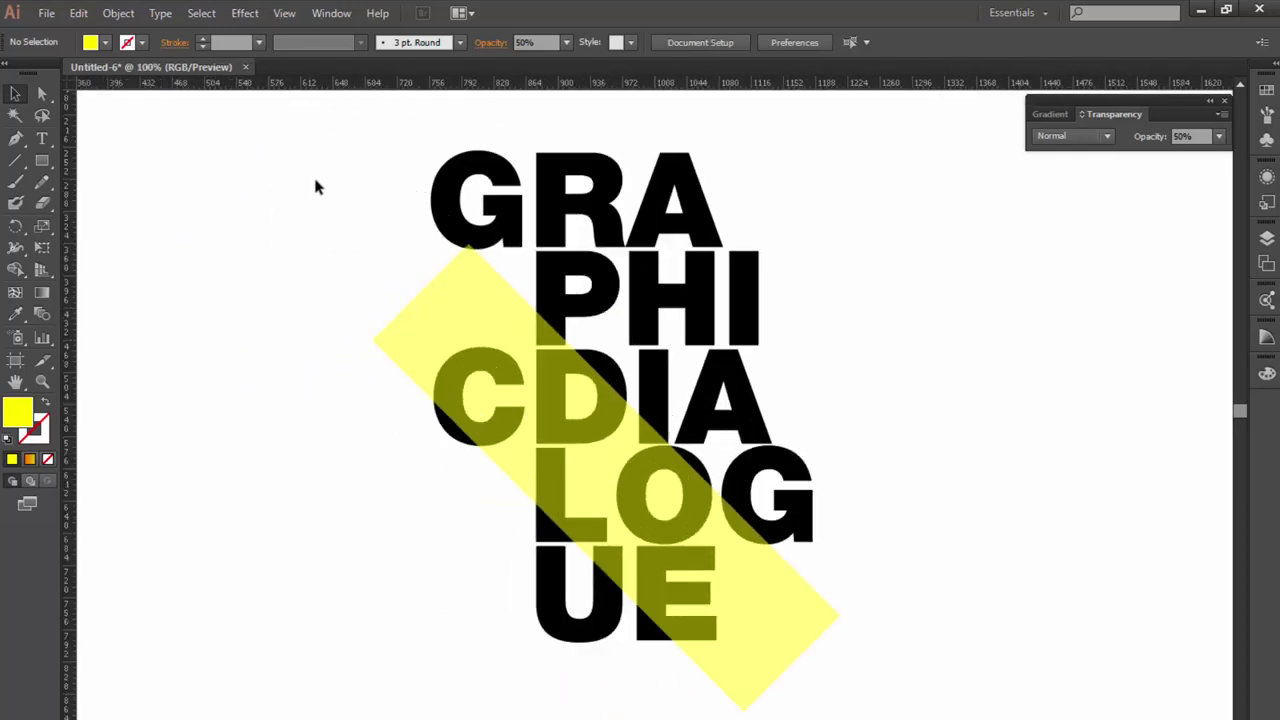
- With everything selected, use Shape Builder to delete the band-cut fragments of C, P, D, G, U and E
left_click_drag(270, 154, 983, 676)
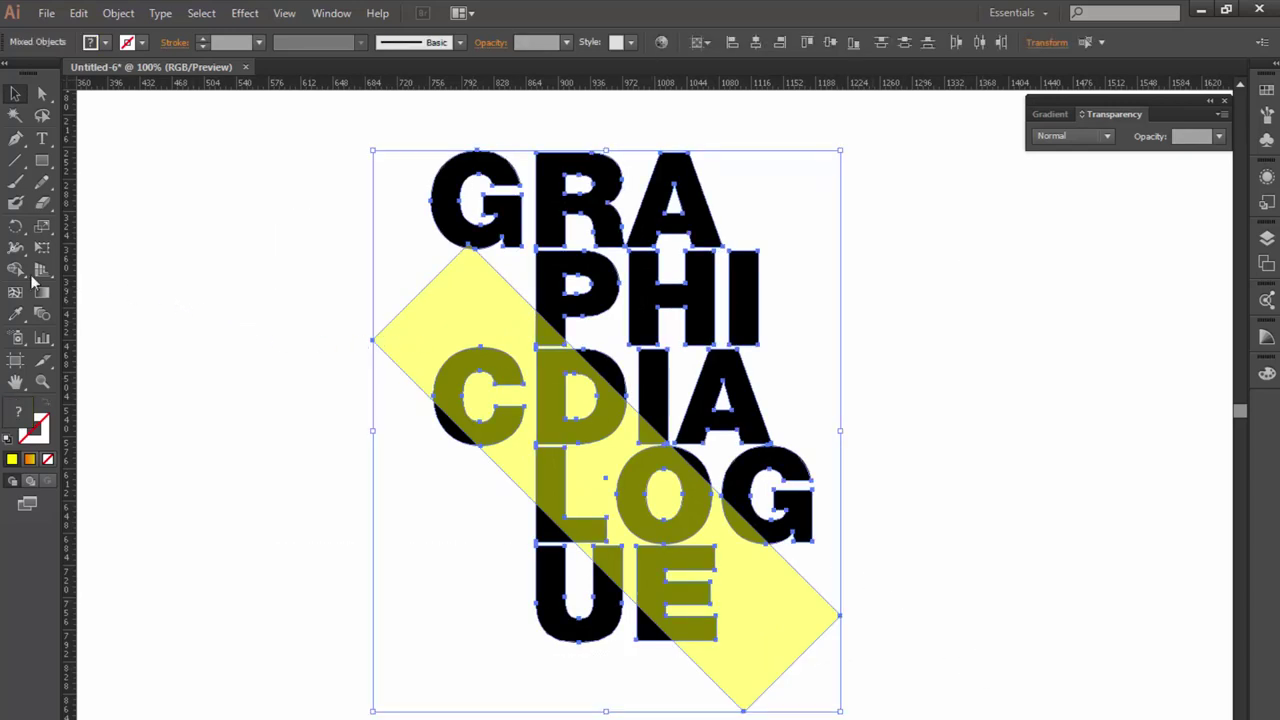
left_click(13, 272)
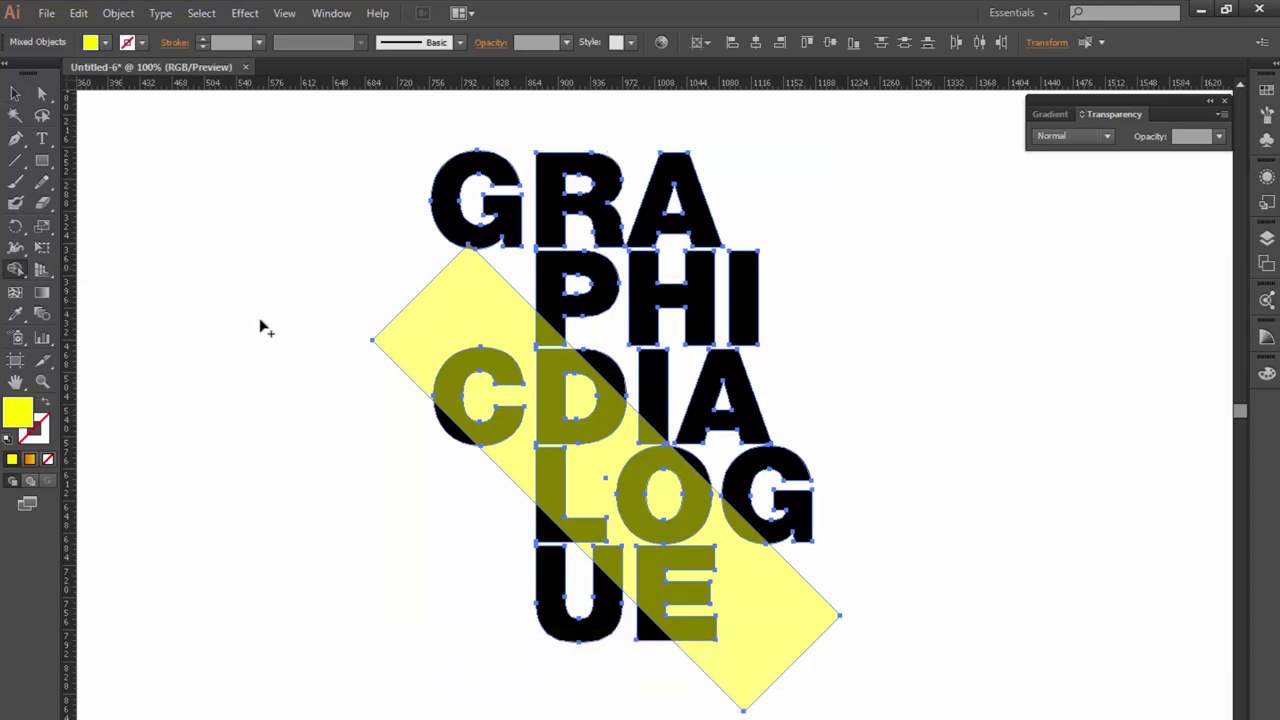
left_click(447, 428, "alt")
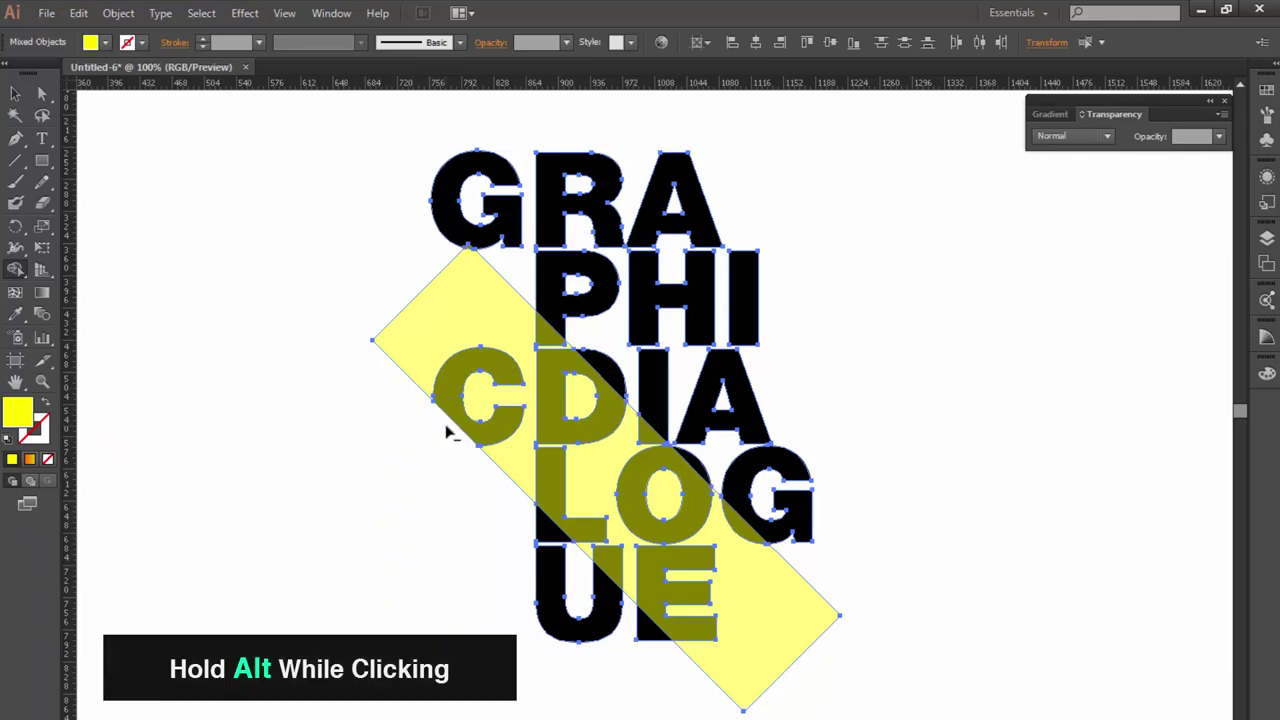
left_click(549, 340, "alt")
left_click(603, 370, "alt")
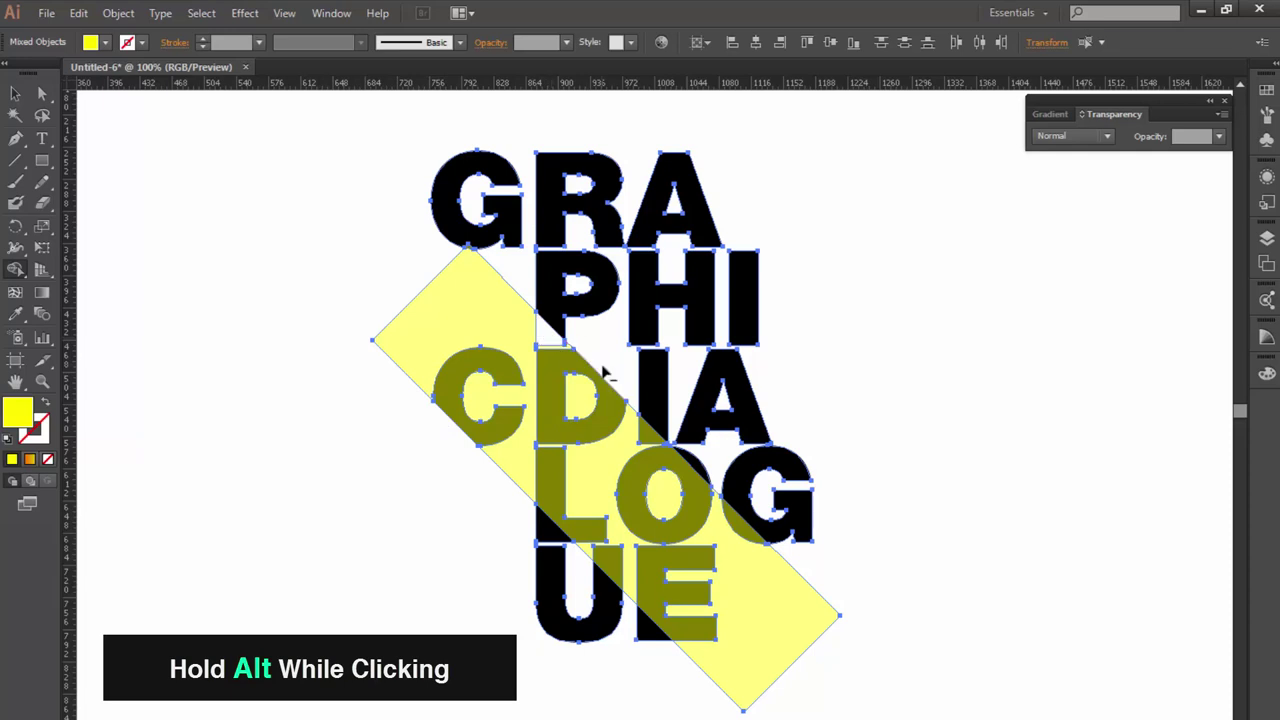
left_click(645, 432, "alt")
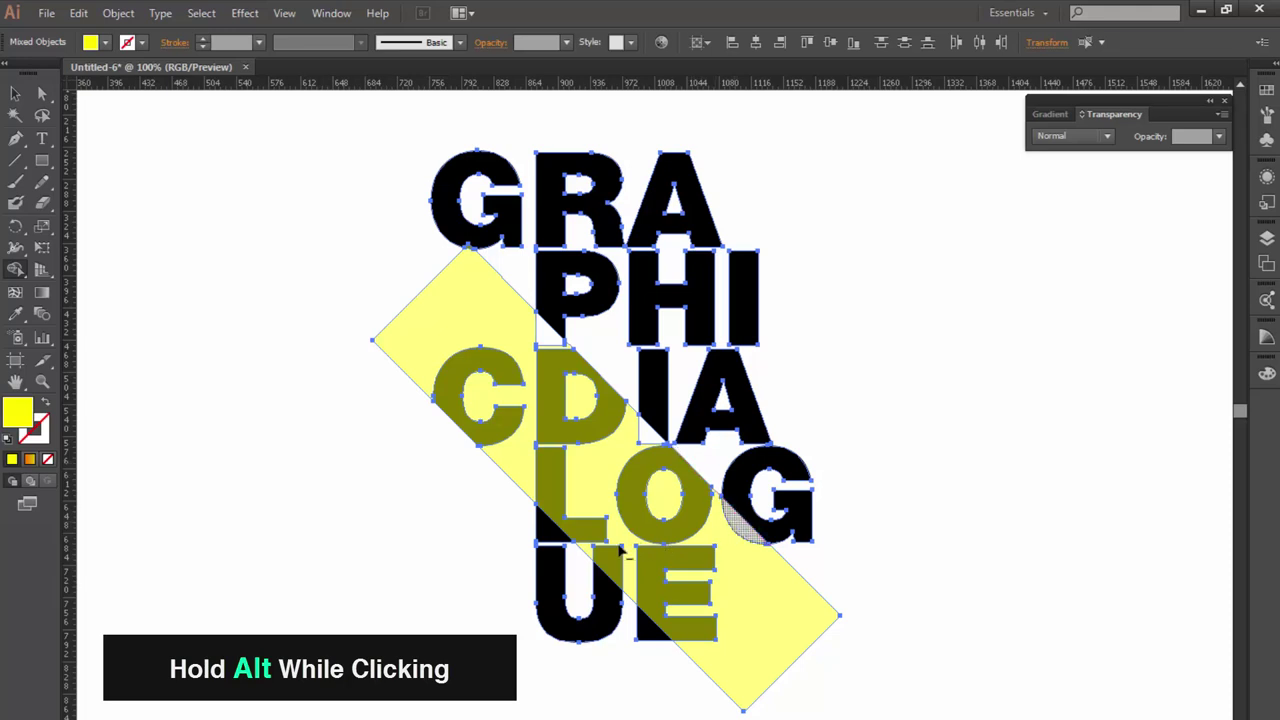
left_click(730, 532, "alt")
left_click(607, 565, "alt")
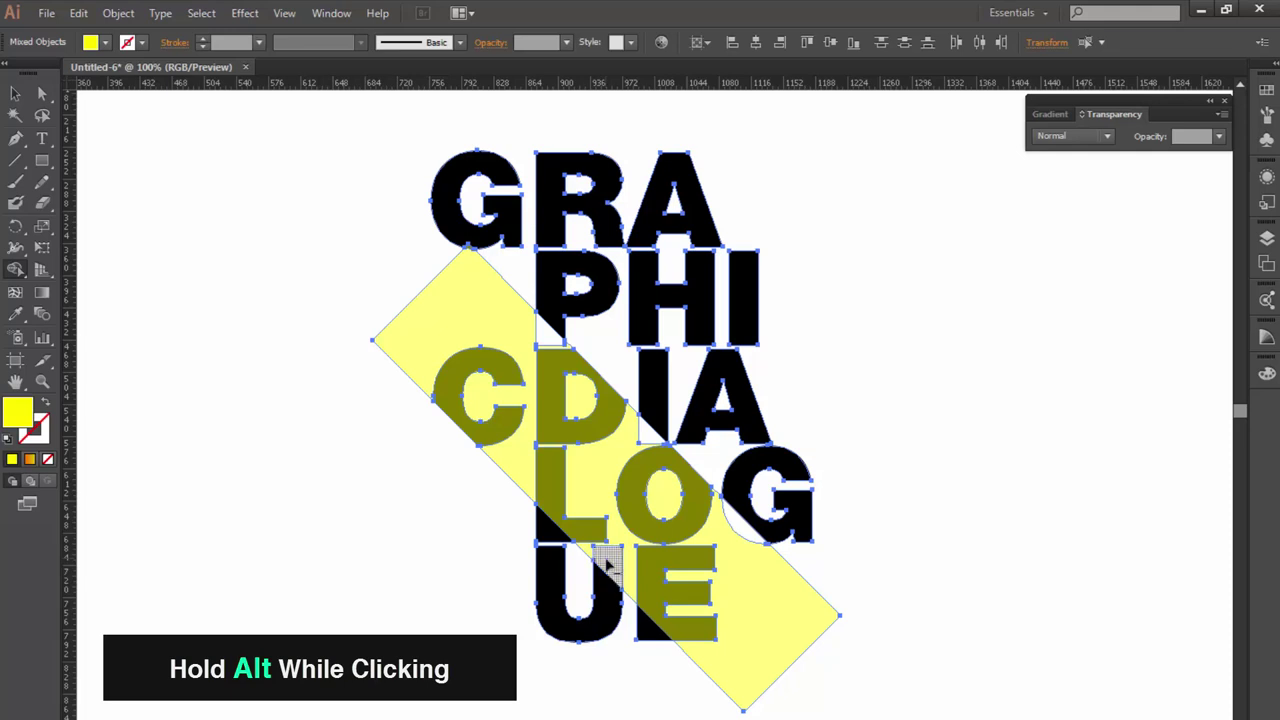
left_click(648, 628, "alt")
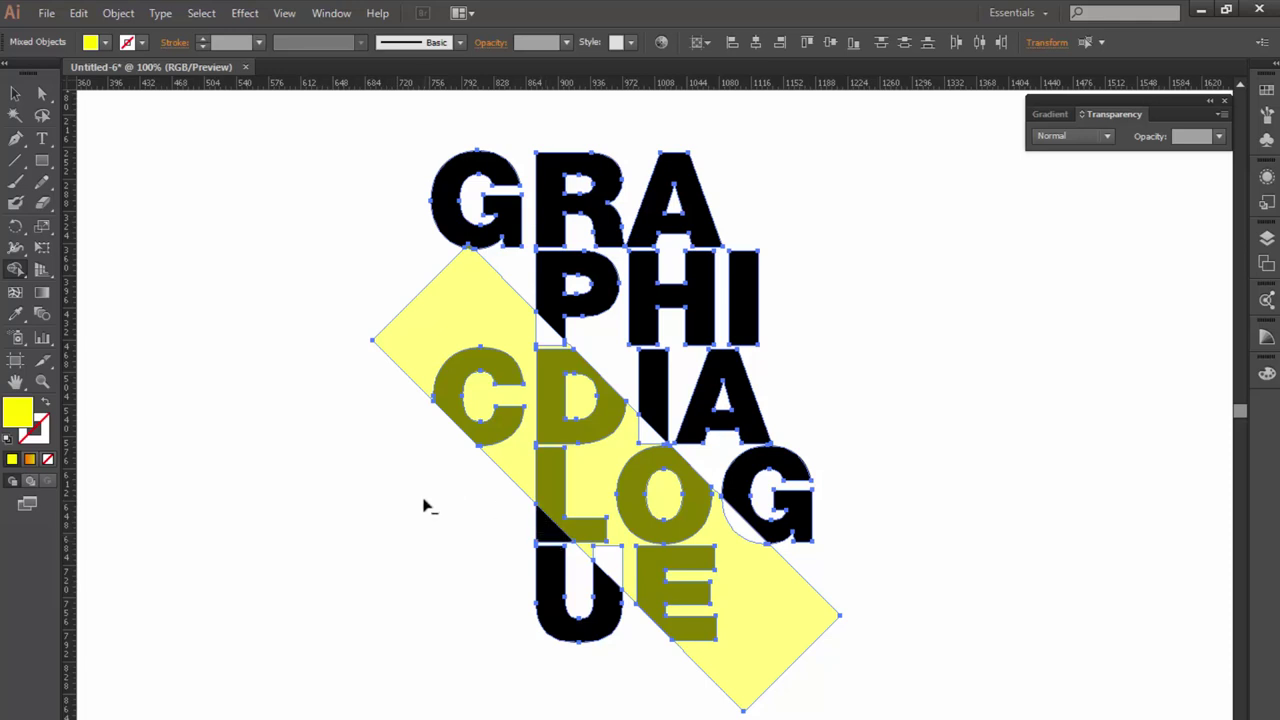
left_click(15, 93)
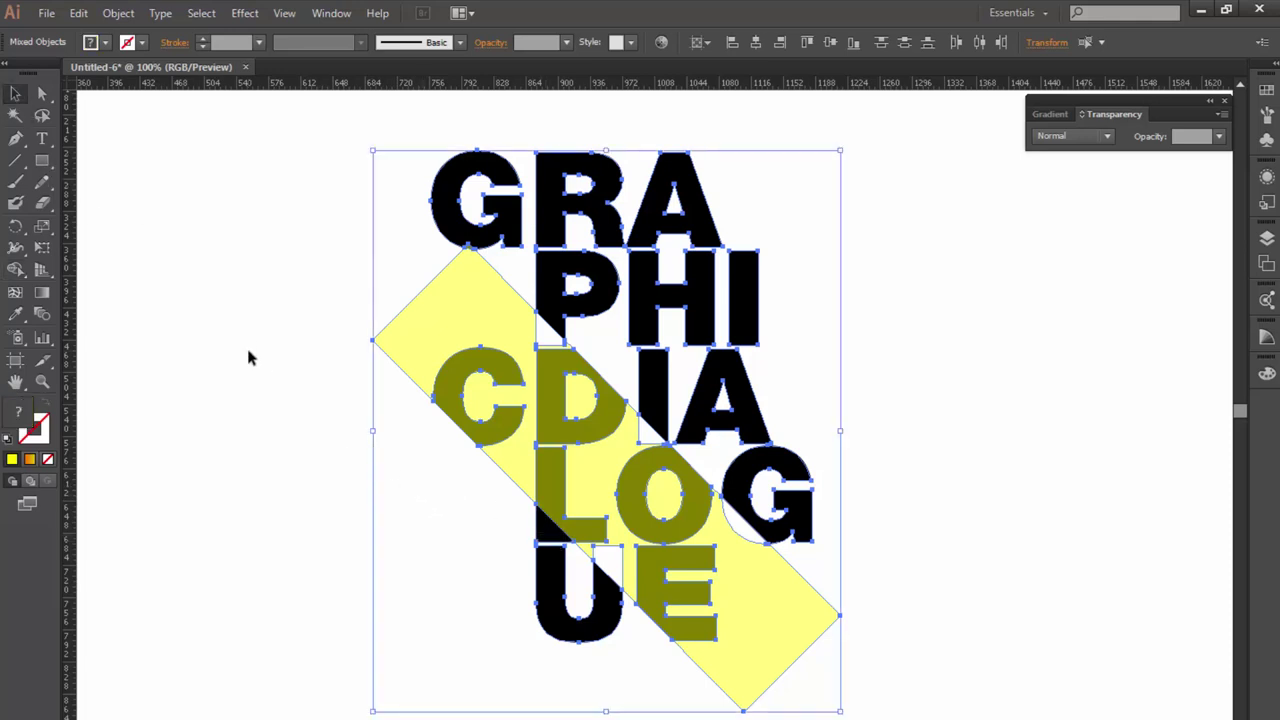
left_click(250, 357)
- Drag the yellow band off to the right of the letters and delete it
mouse_move(671, 325)
left_mouse_down()
mouse_move(910, 295)
mouse_move(840, 212)
left_mouse_up()
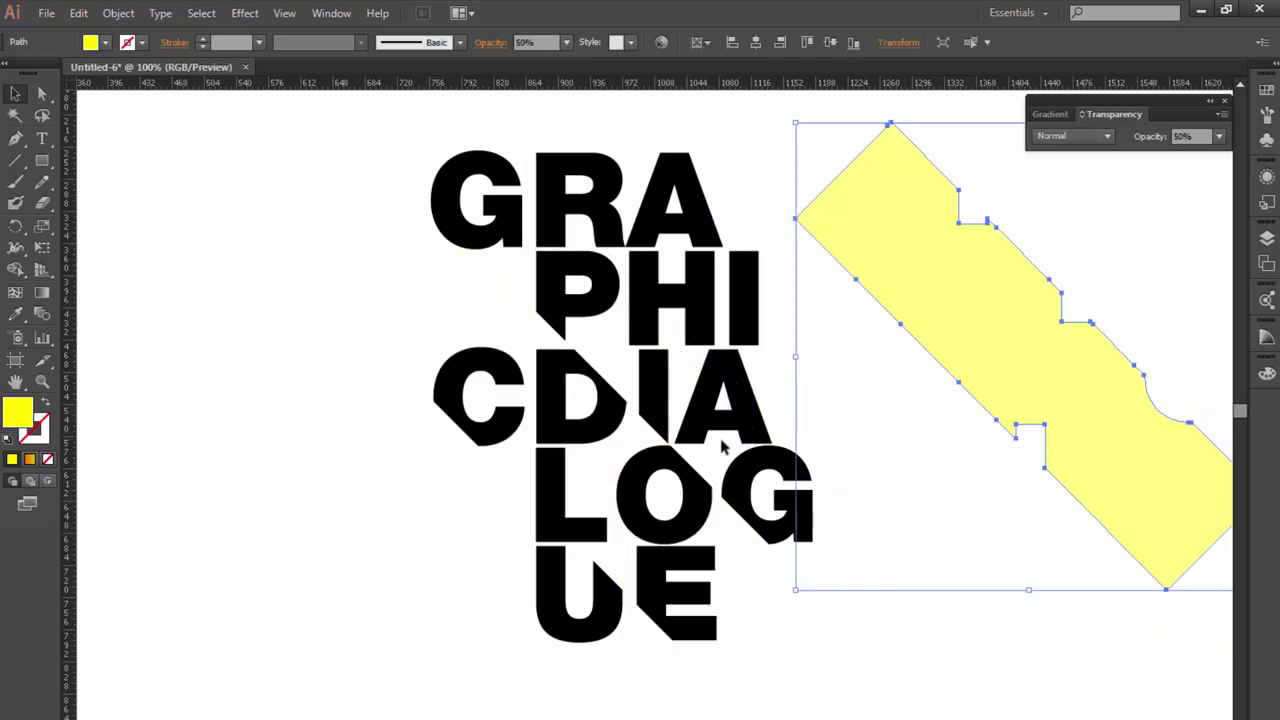
scroll(722, 447, "down", 2)
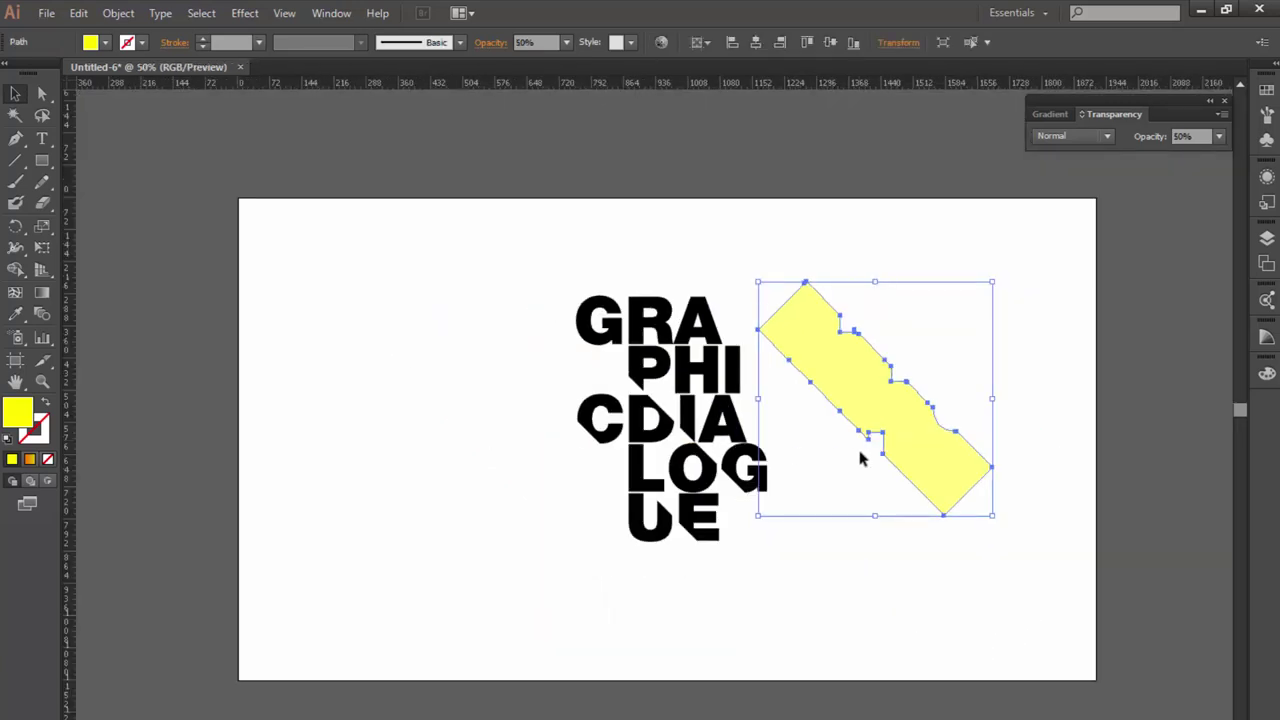
key("Delete")
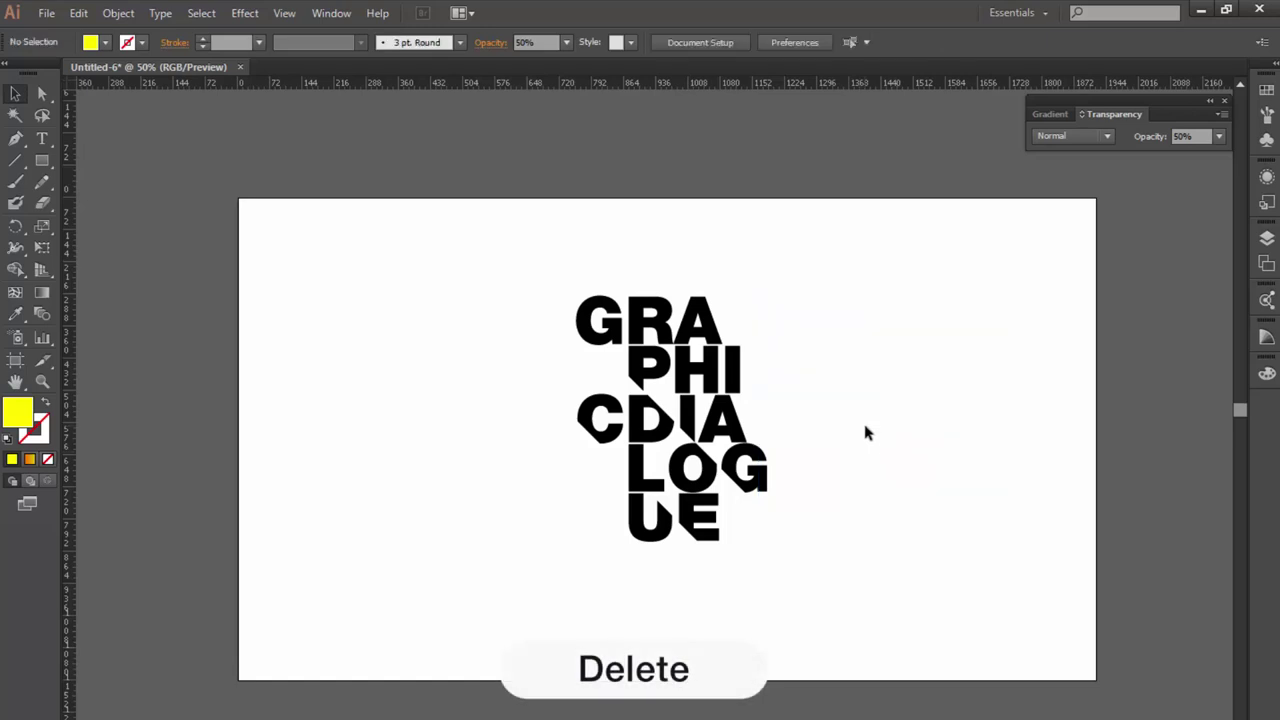
- Align the sliced letter group to the artboard, centred horizontally and vertically
left_click_drag(832, 303, 540, 543)
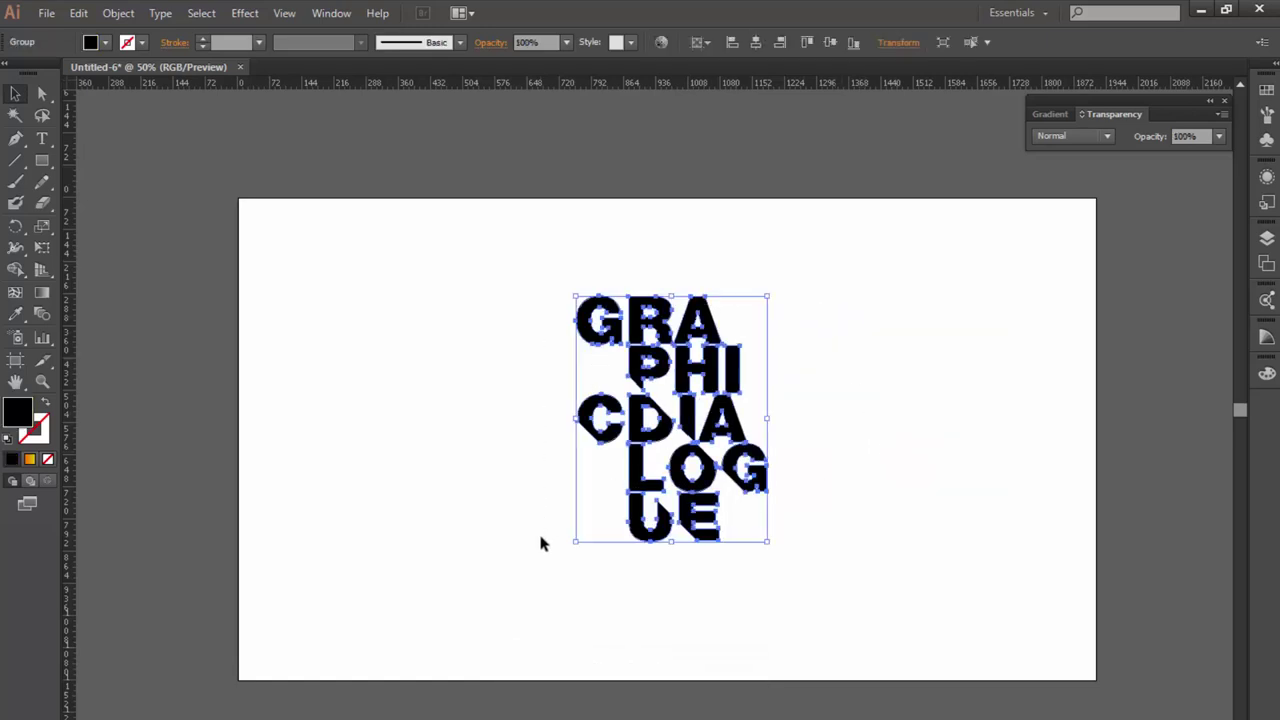
left_click(706, 43)
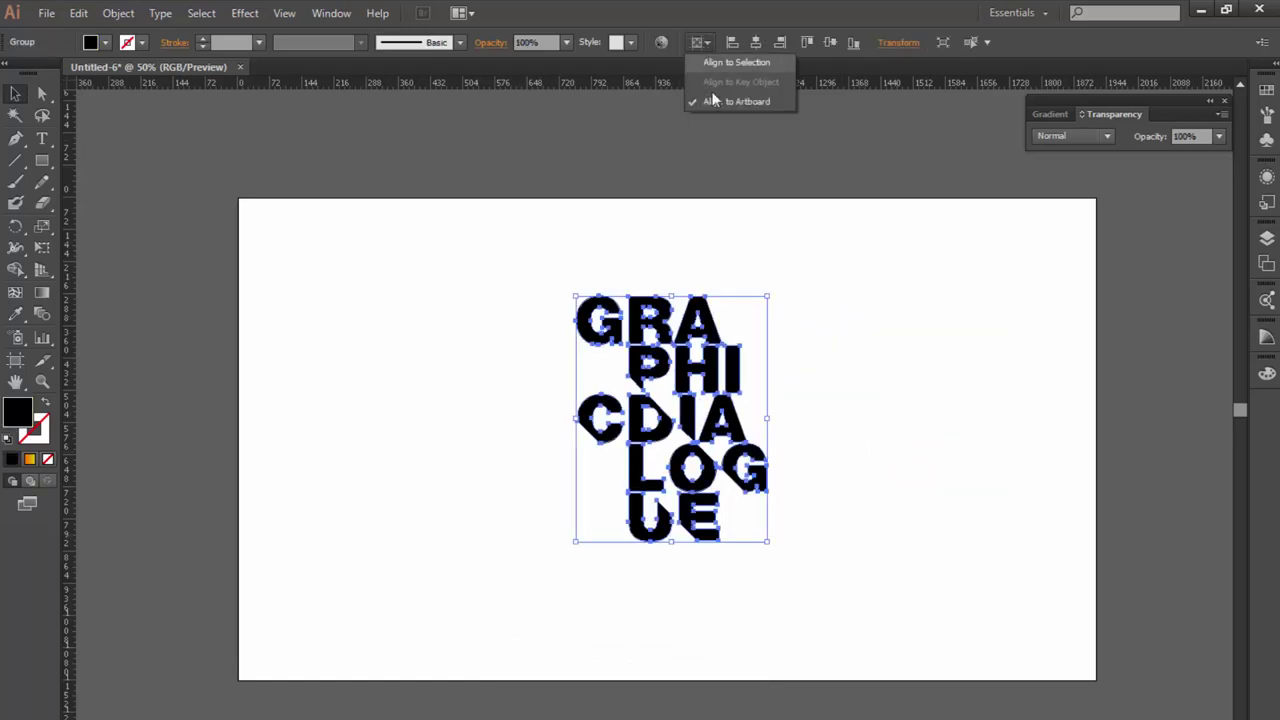
left_click(756, 41)
left_click(831, 42)
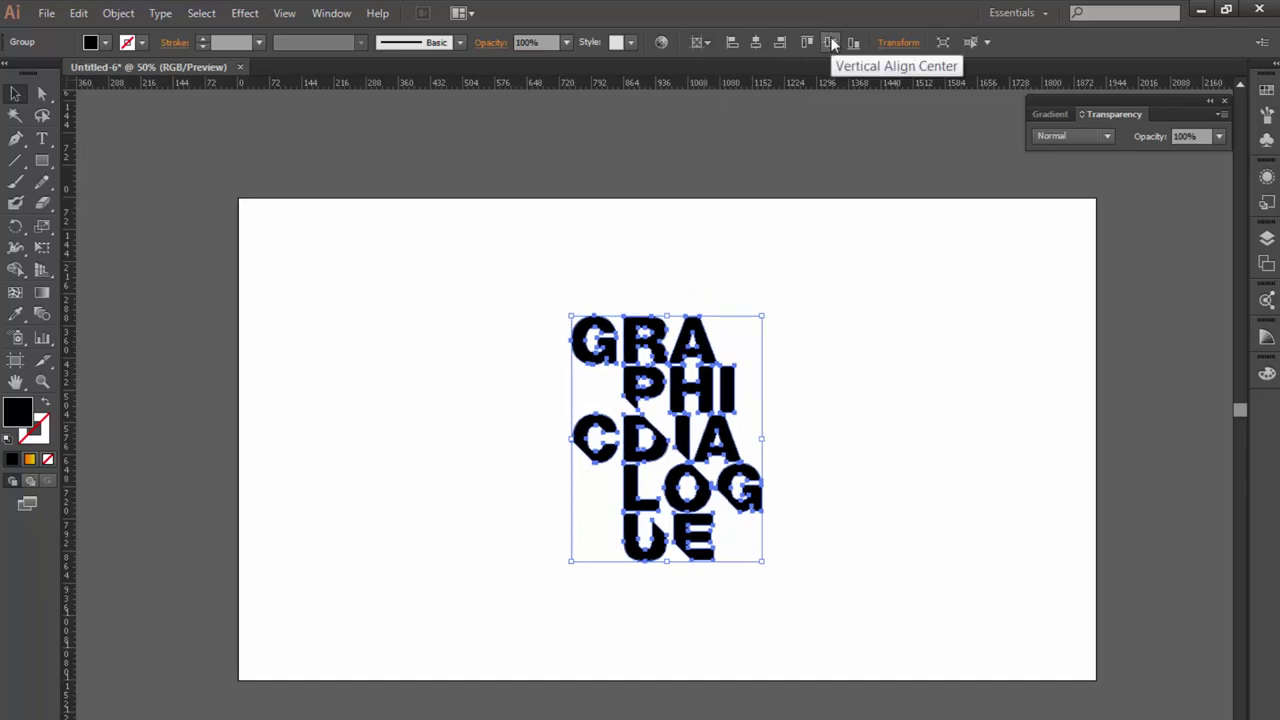
left_click(886, 468)
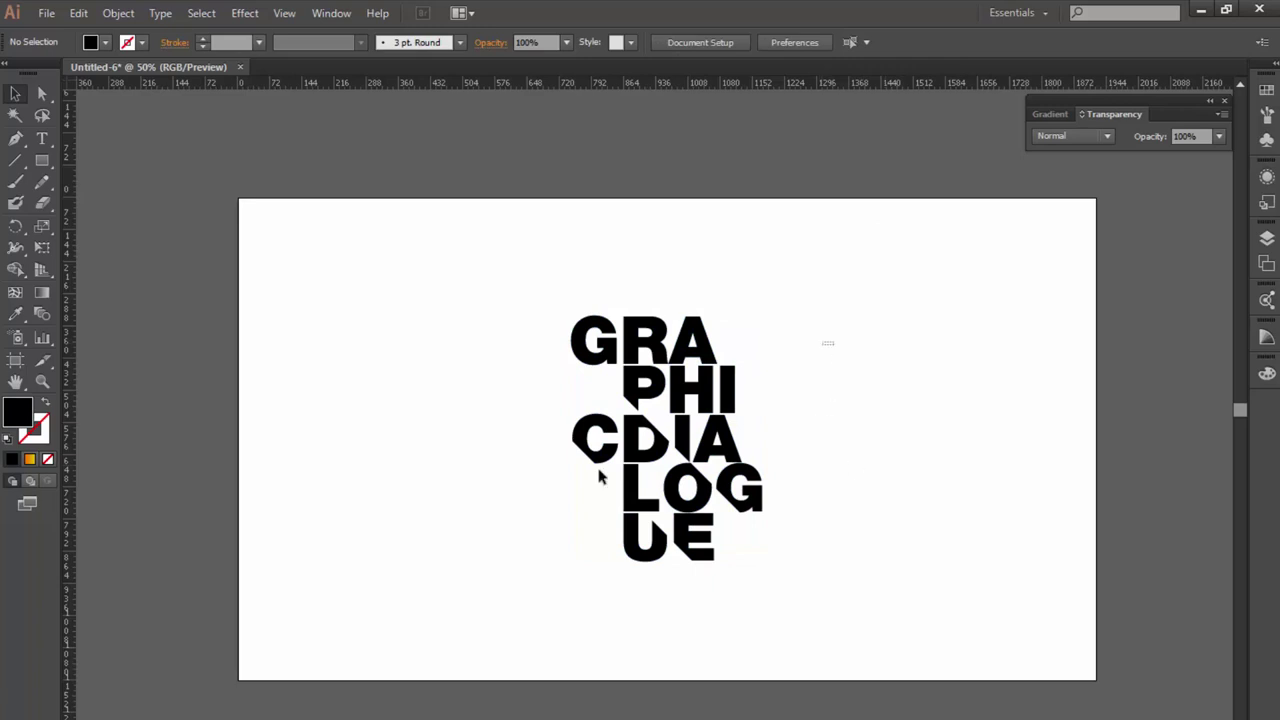
- Enlarge the lettering group proportionally from its top-right corner to fill more of the artboard
left_click_drag(835, 347, 548, 522)
left_click_drag(764, 317, 807, 290)
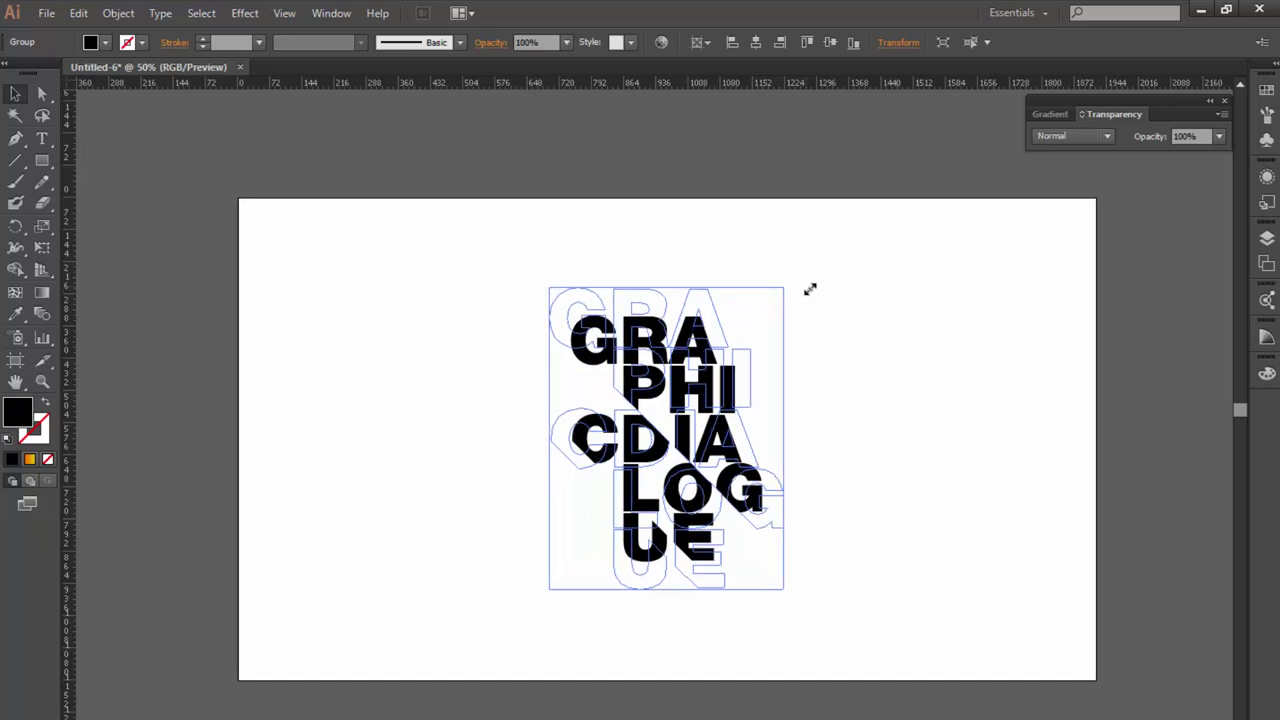
left_click_drag(807, 290, 823, 285)
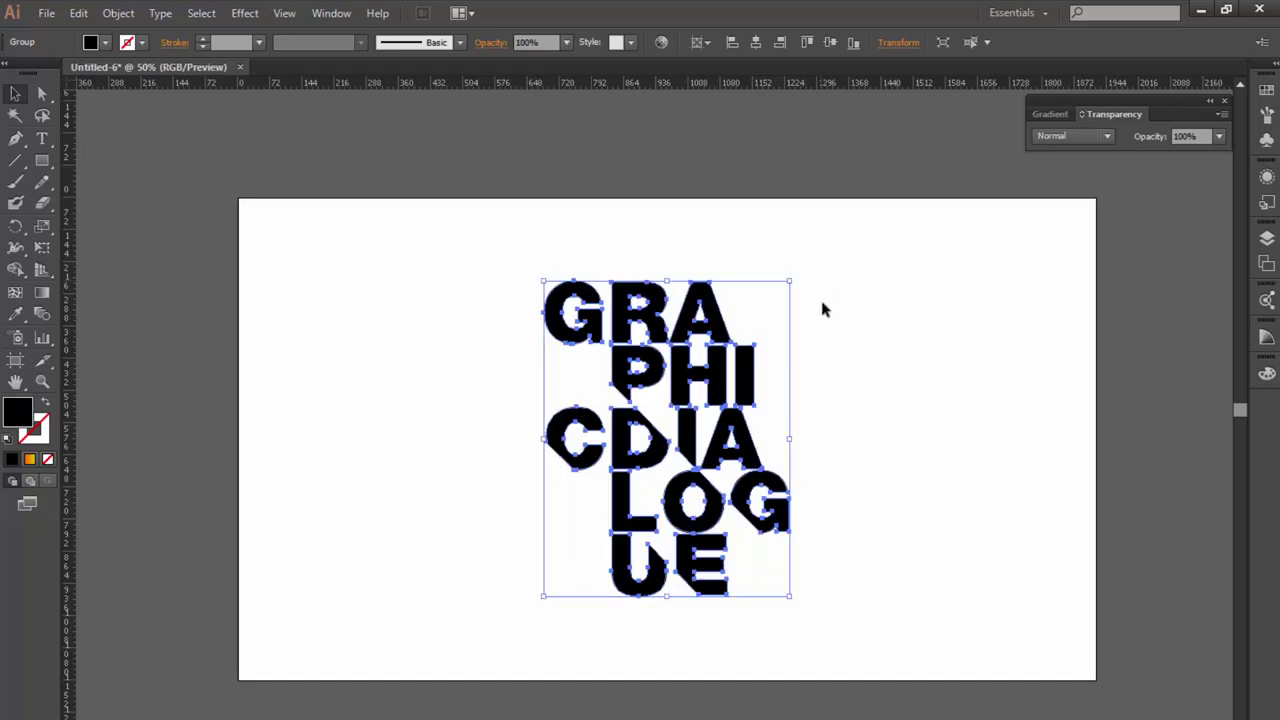
left_click(864, 464)
scroll(866, 470, "right", 1)
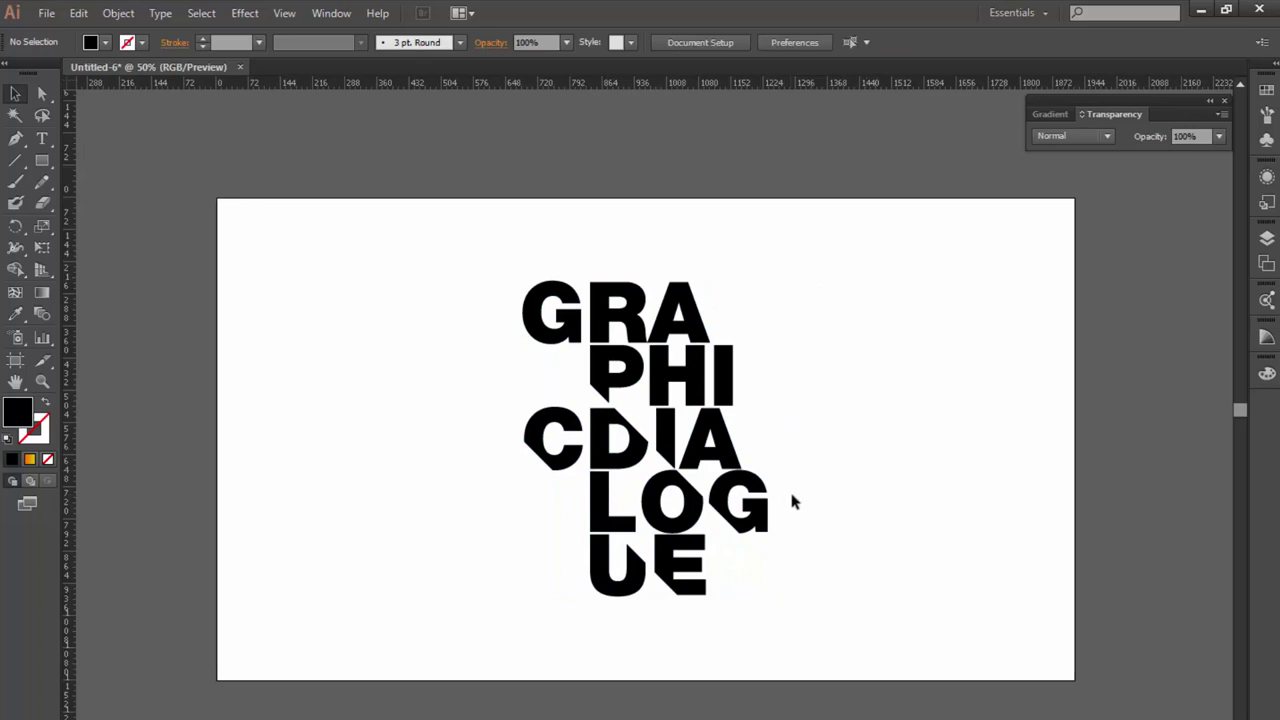
scroll(813, 505, "down", 1)
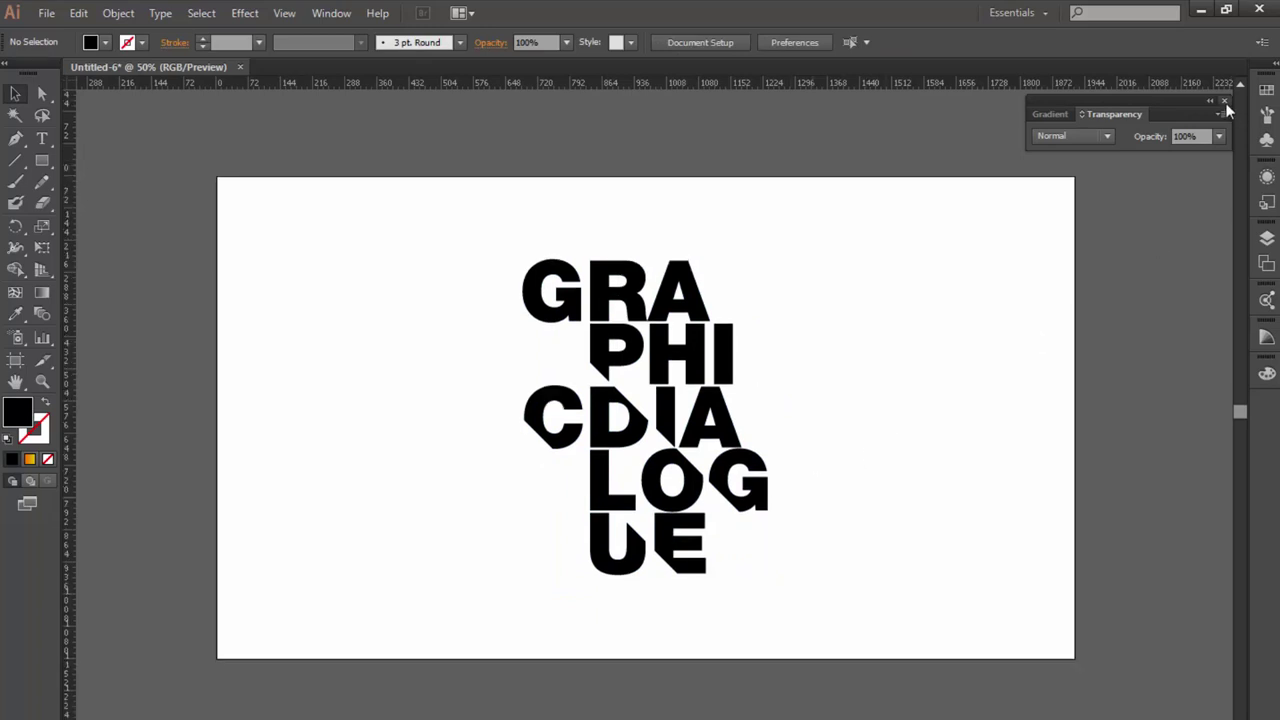